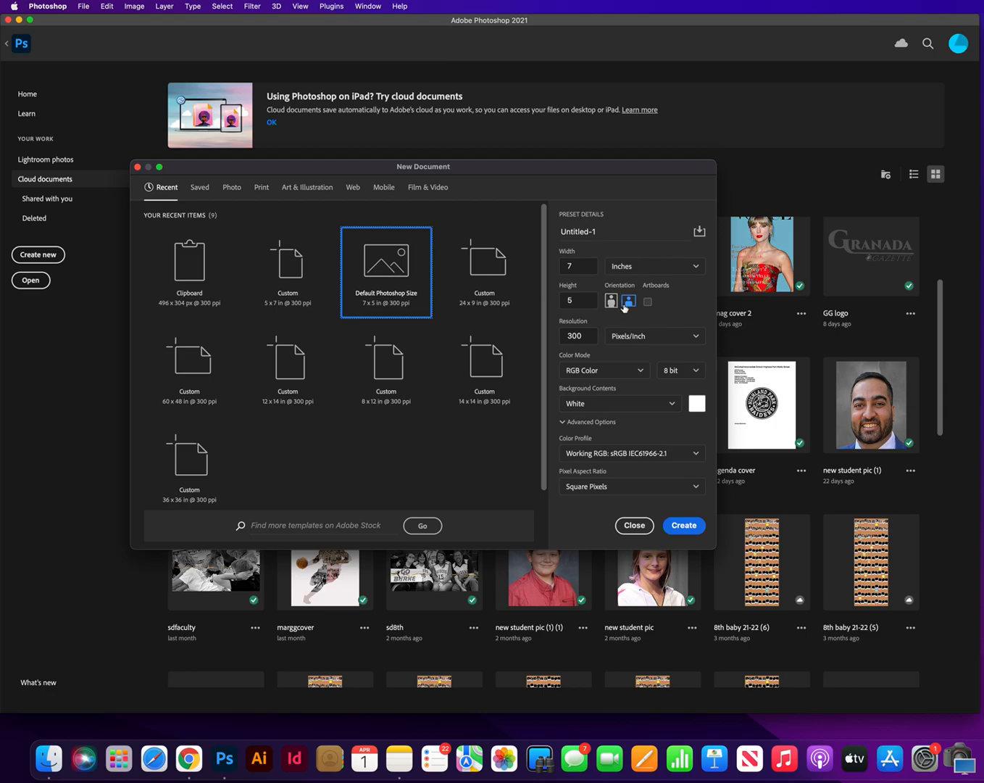
Create the 7 x 5 in landscape document at 300 pixels/inch and add the text "Example" to the canvas
{"action": "left_click", "coordinate": [695, 526]}
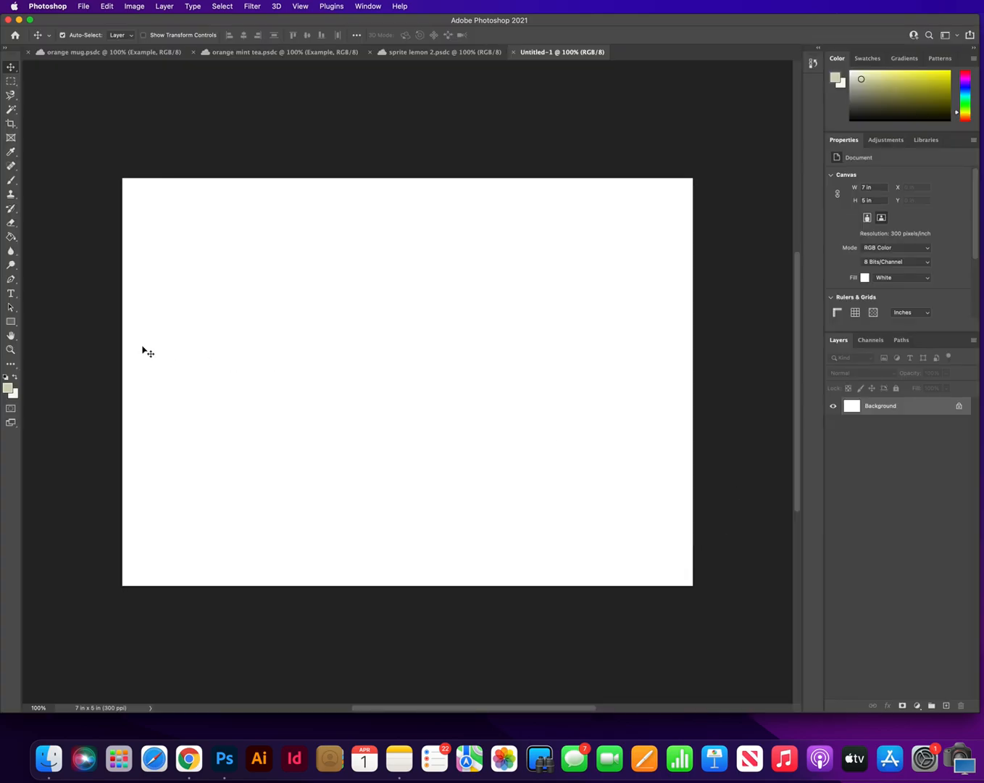
{"action": "left_click", "coordinate": [11, 294]}
{"action": "left_click", "coordinate": [202, 311]}
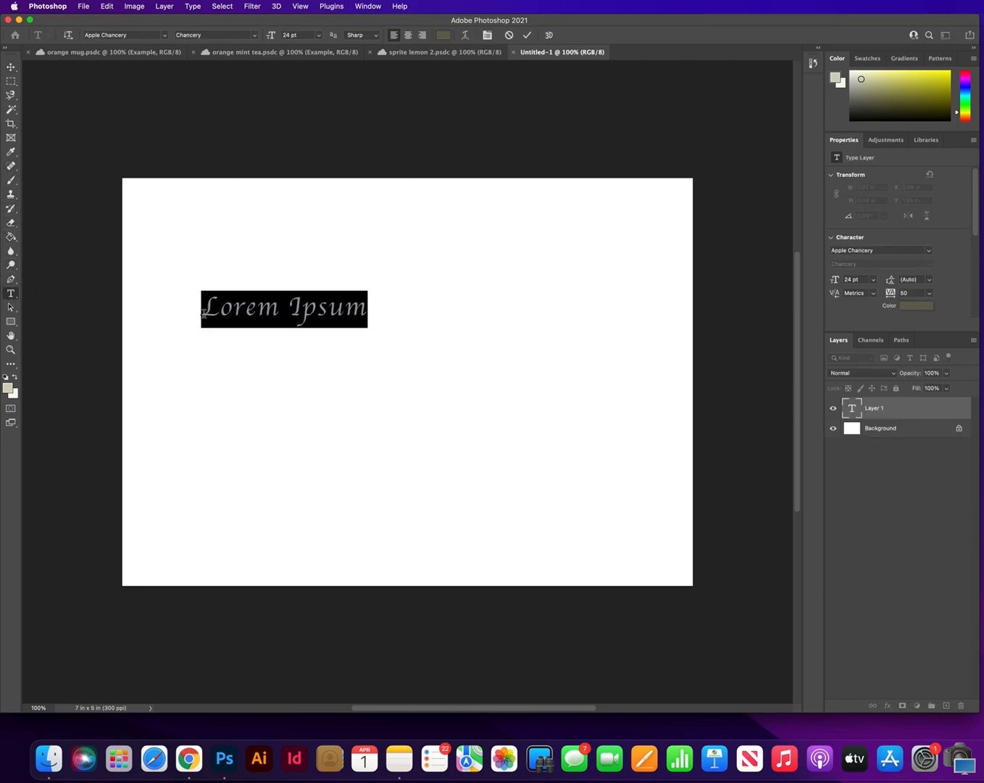
{"action": "type", "text": "Example"}
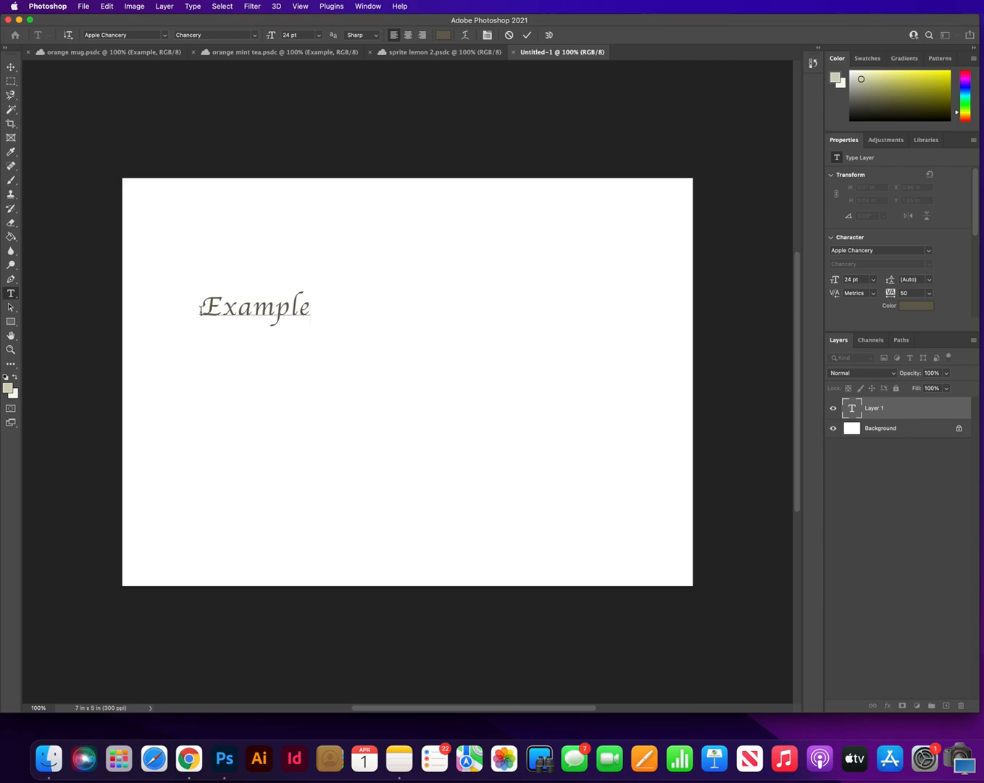
Scale the Example text up to about 88 pt, tilt it about 17° counterclockwise and position it across the middle of the canvas
{"action": "left_click", "coordinate": [11, 67]}
{"action": "key", "text": "super+t"}
{"action": "left_click_drag", "start_coordinate": [309, 327], "coordinate": [582, 473]}
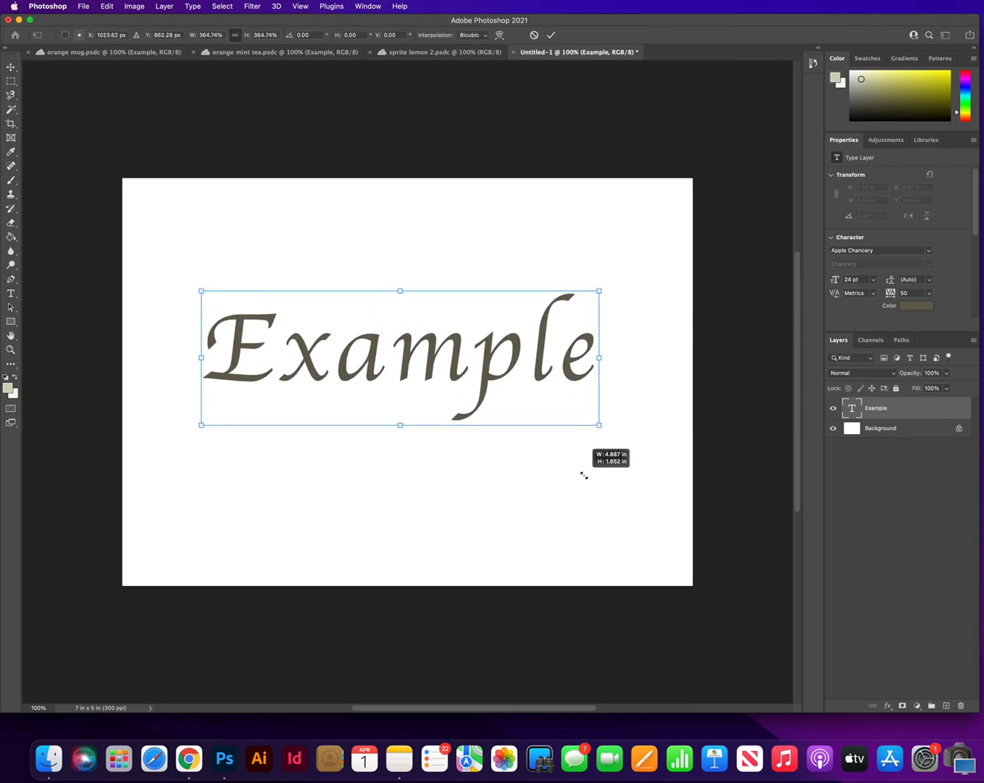
{"action": "left_click_drag", "start_coordinate": [635, 253], "coordinate": [579, 200]}
{"action": "left_click_drag", "start_coordinate": [517, 319], "coordinate": [523, 360]}
{"action": "left_click", "coordinate": [7, 68]}
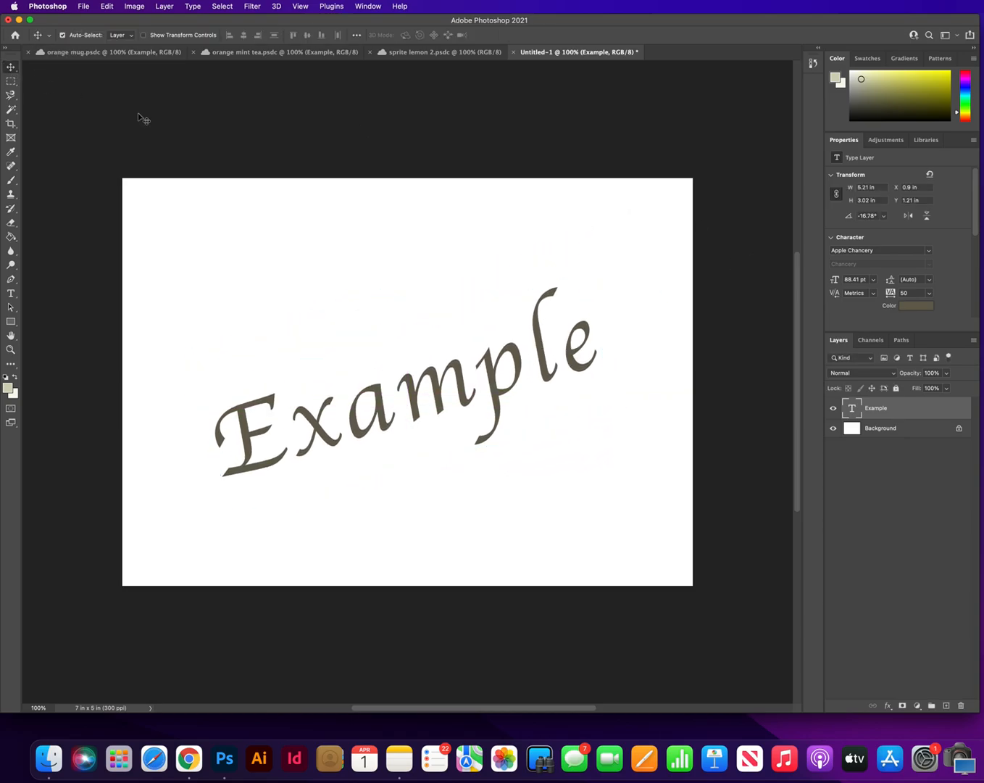
Review the finished orange mug, orange mint tea and sprite lemon 2 composites, and return to the Untitled-1 document
{"action": "left_click", "coordinate": [127, 53]}
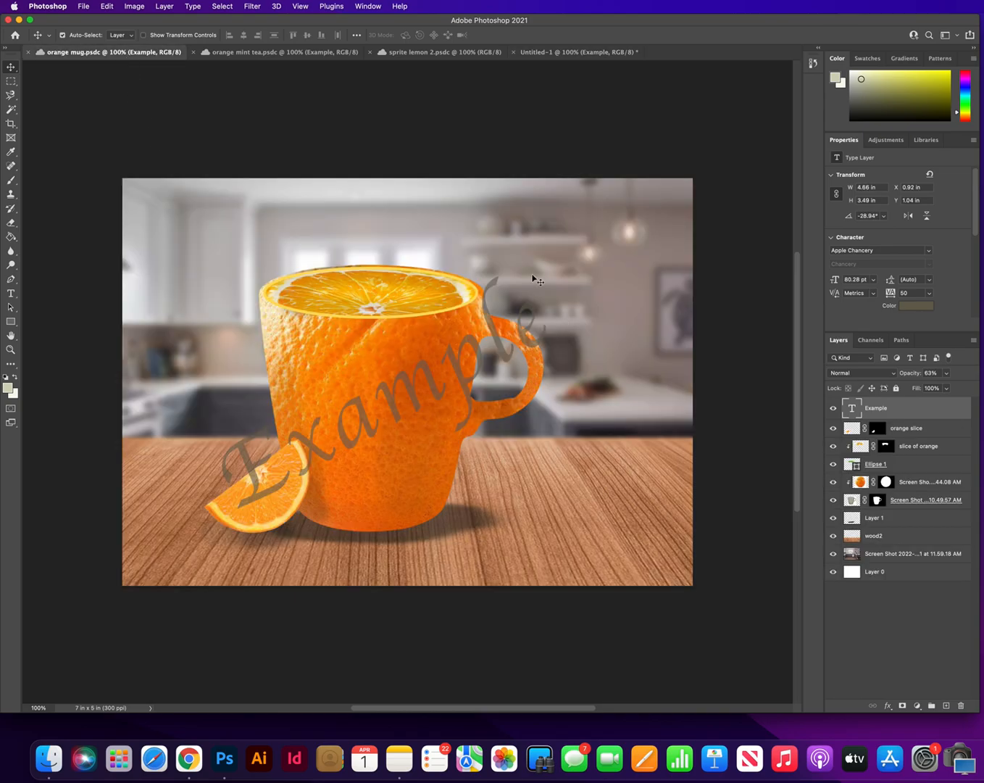
{"action": "left_click", "coordinate": [266, 56]}
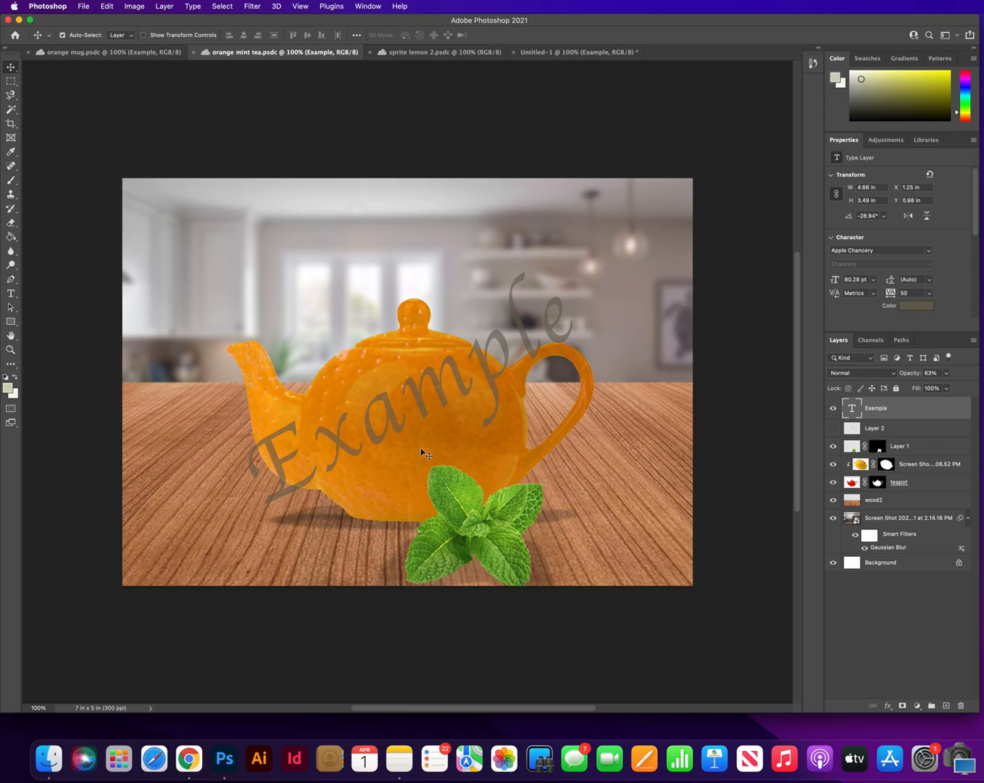
{"action": "left_click", "coordinate": [430, 51]}
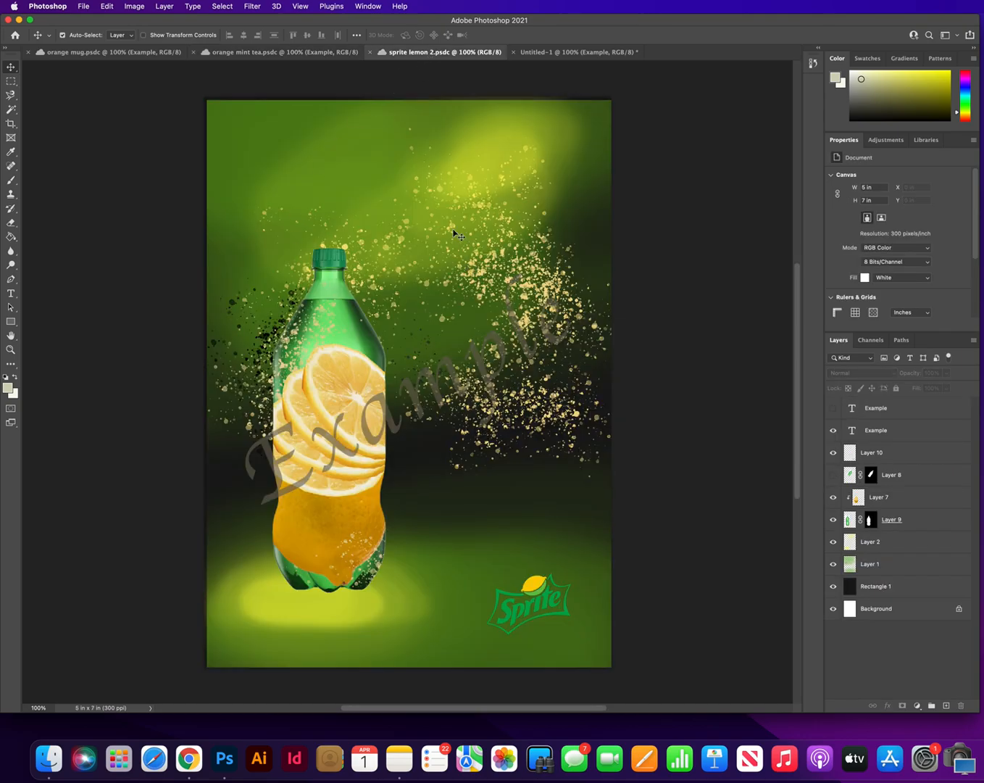
{"action": "left_click", "coordinate": [112, 53]}
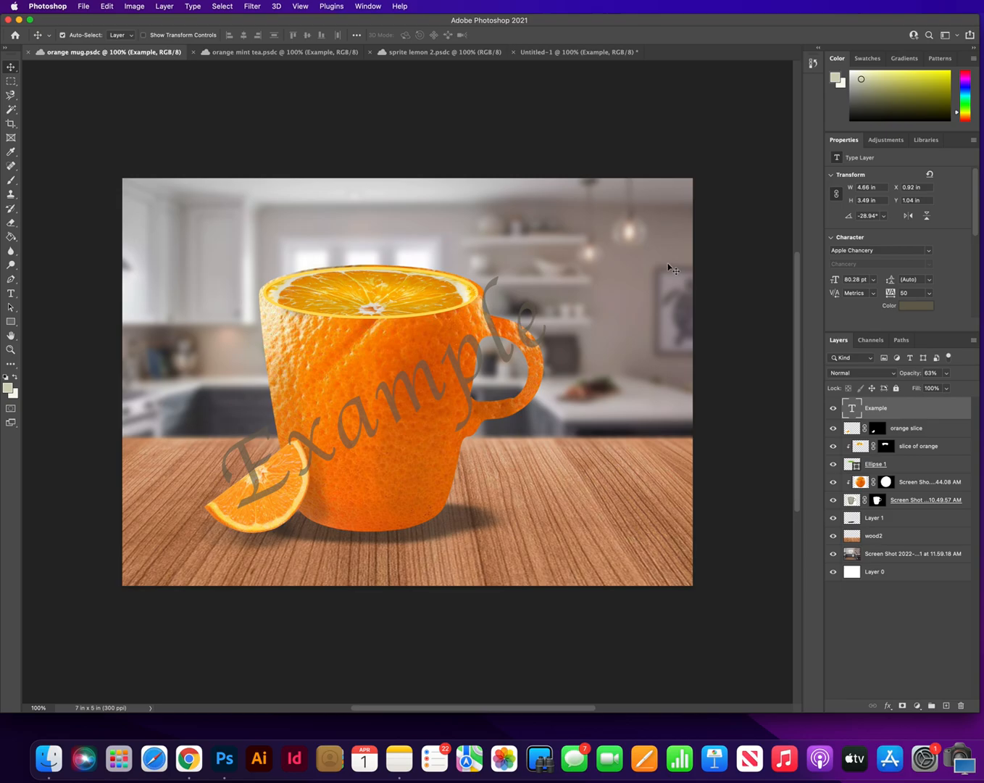
{"action": "left_click", "coordinate": [543, 52]}
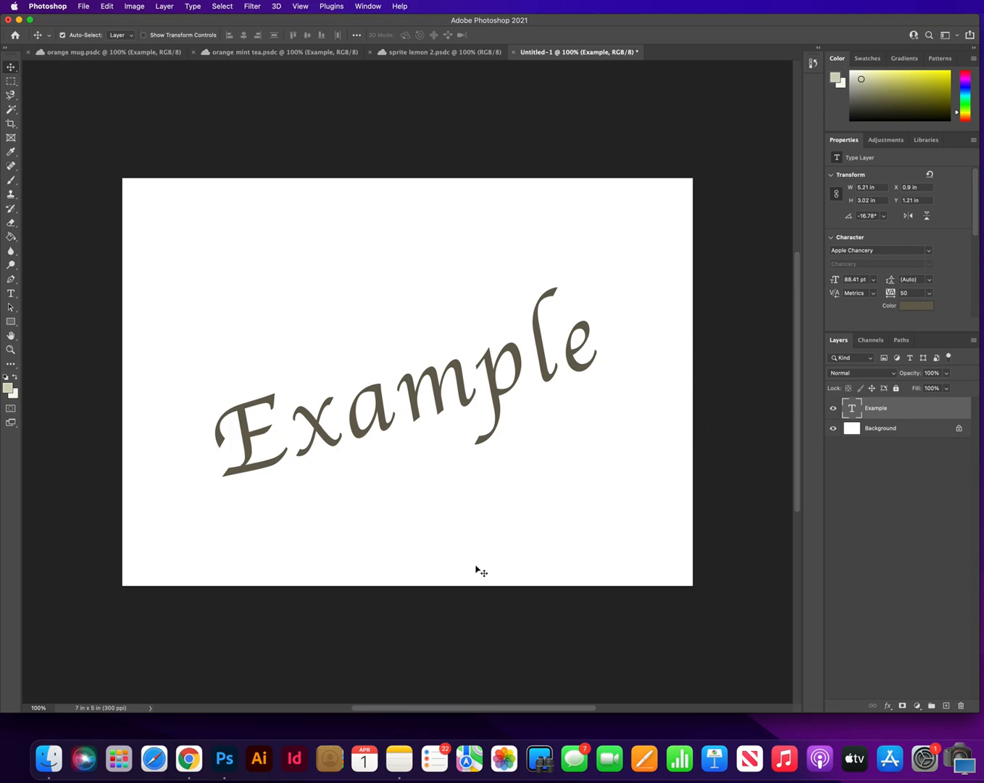
Switch to Finder and look through the Downloads folder for the tan mug image
{"action": "left_click", "coordinate": [51, 766]}
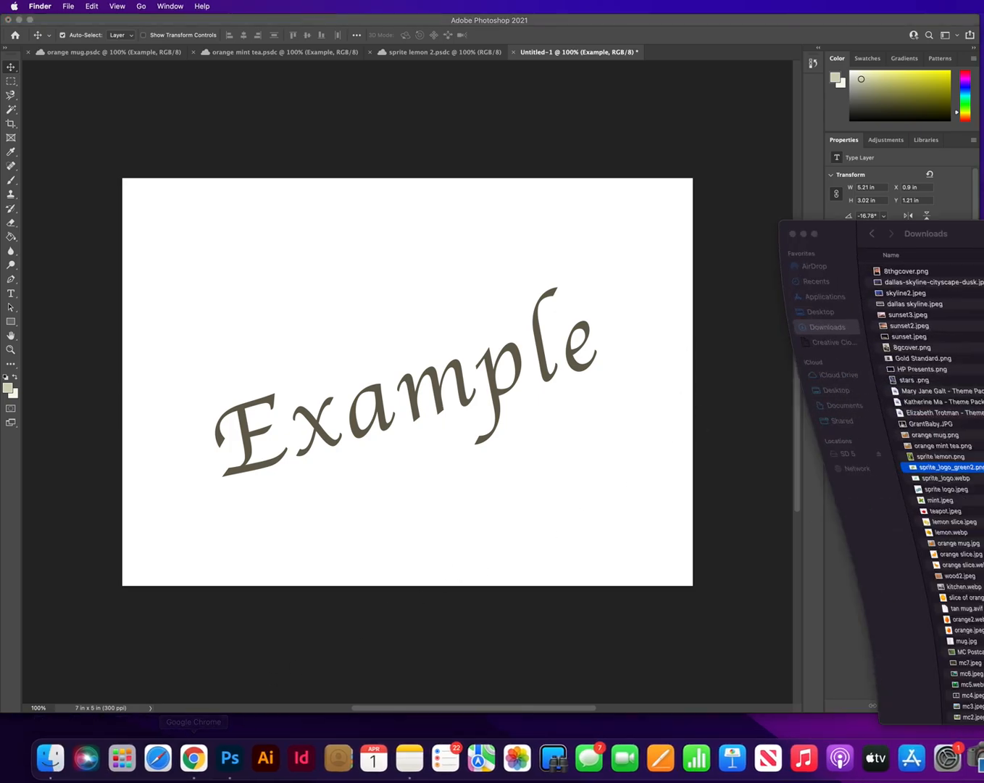
{"action": "left_click_drag", "start_coordinate": [975, 243], "coordinate": [944, 249]}
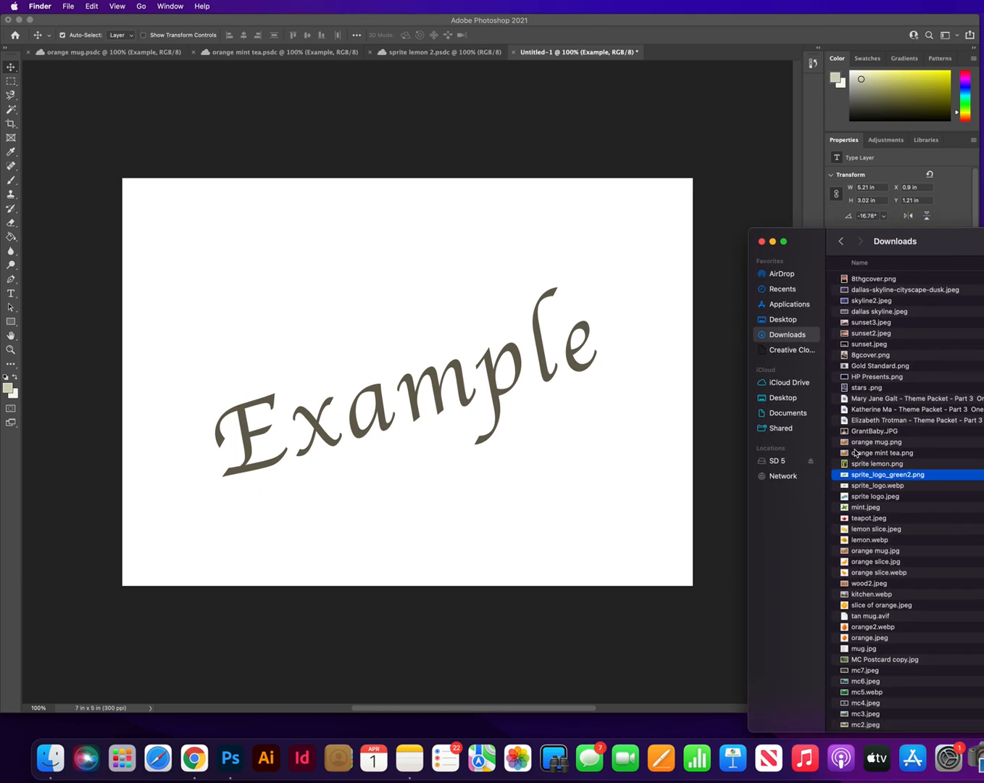
{"action": "scroll", "coordinate": [876, 554], "scroll_direction": "down", "scroll_amount": 3}
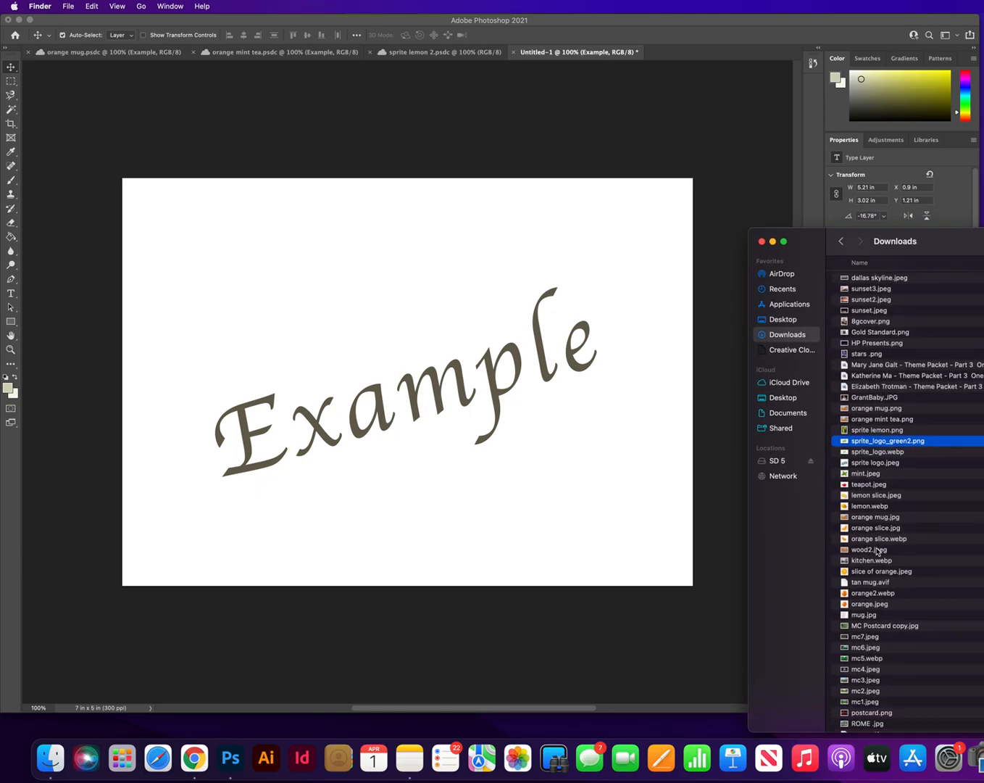
{"action": "left_click", "coordinate": [867, 554]}
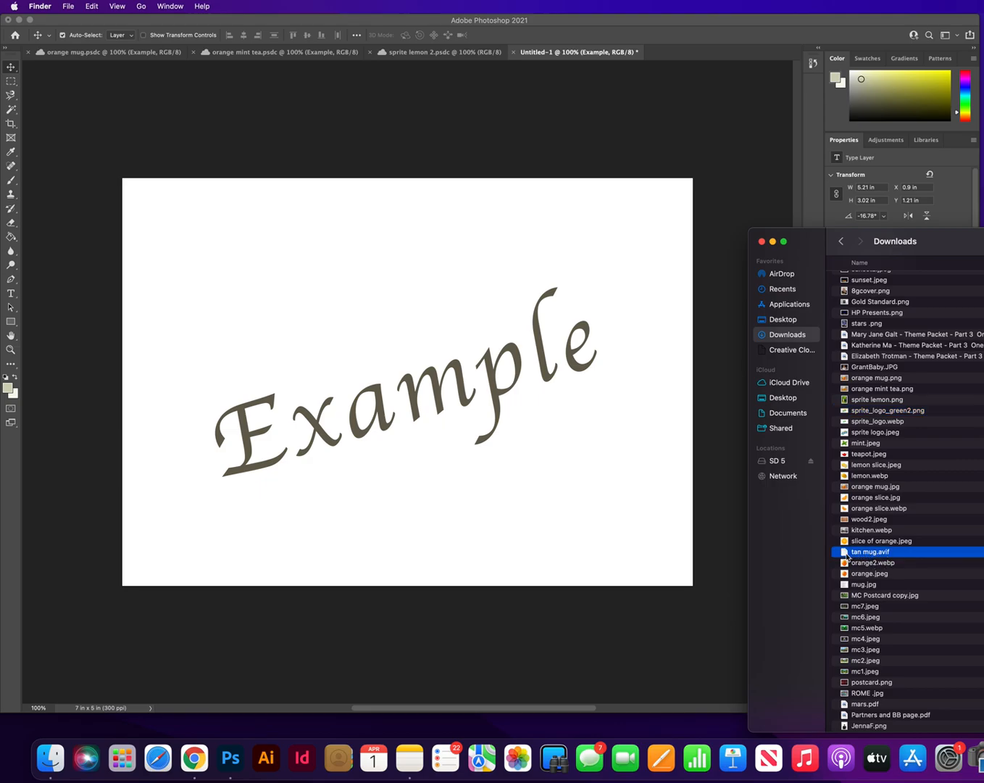
{"action": "left_click", "coordinate": [844, 587]}
{"action": "left_click", "coordinate": [846, 554]}
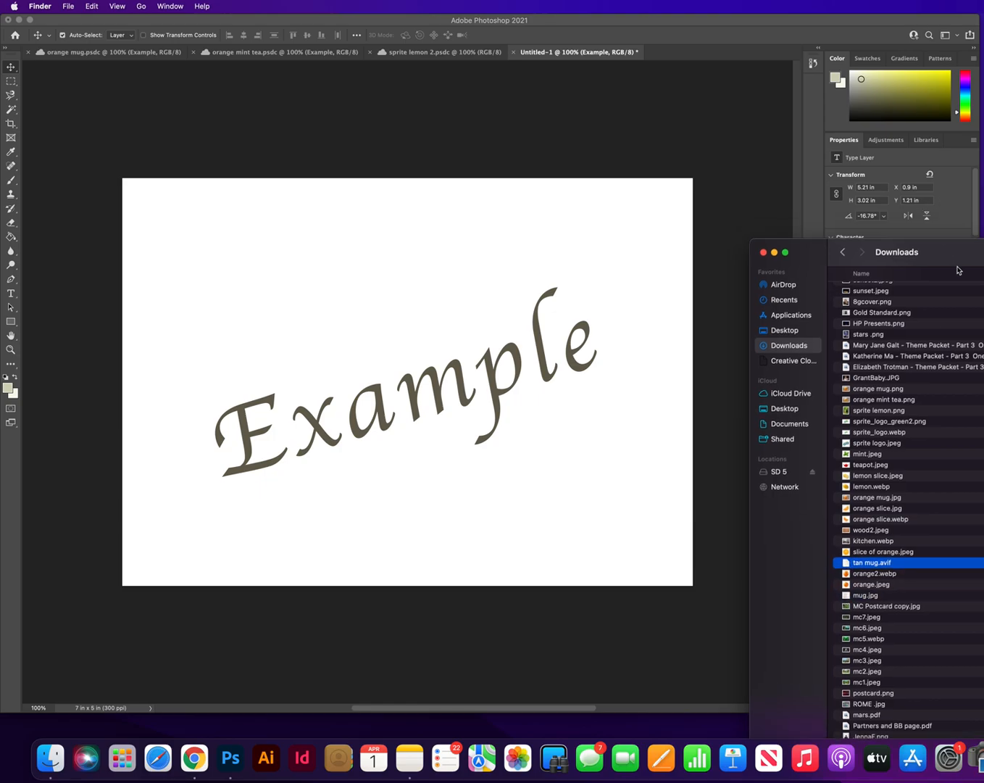
Try to place tan mug.avif from Downloads in the document, and try opening the file directly
{"action": "key", "text": "super+w"}
{"action": "left_click_drag", "start_coordinate": [961, 776], "coordinate": [964, 294]}
{"action": "left_click_drag", "start_coordinate": [864, 598], "coordinate": [591, 498]}
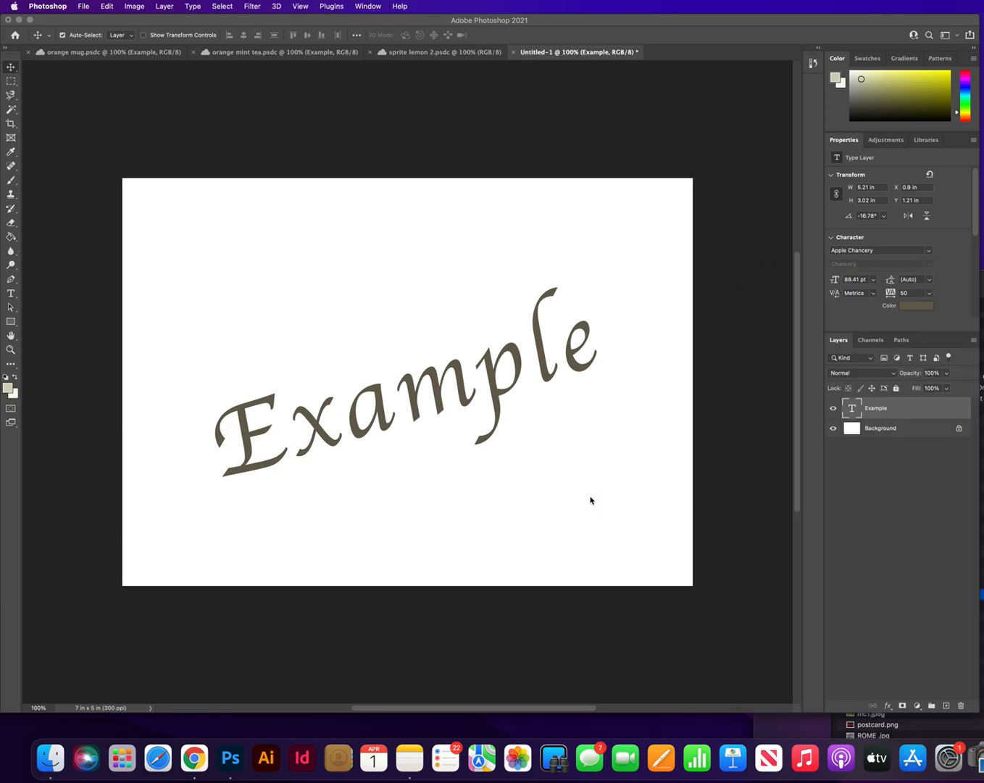
{"action": "left_click", "coordinate": [713, 262]}
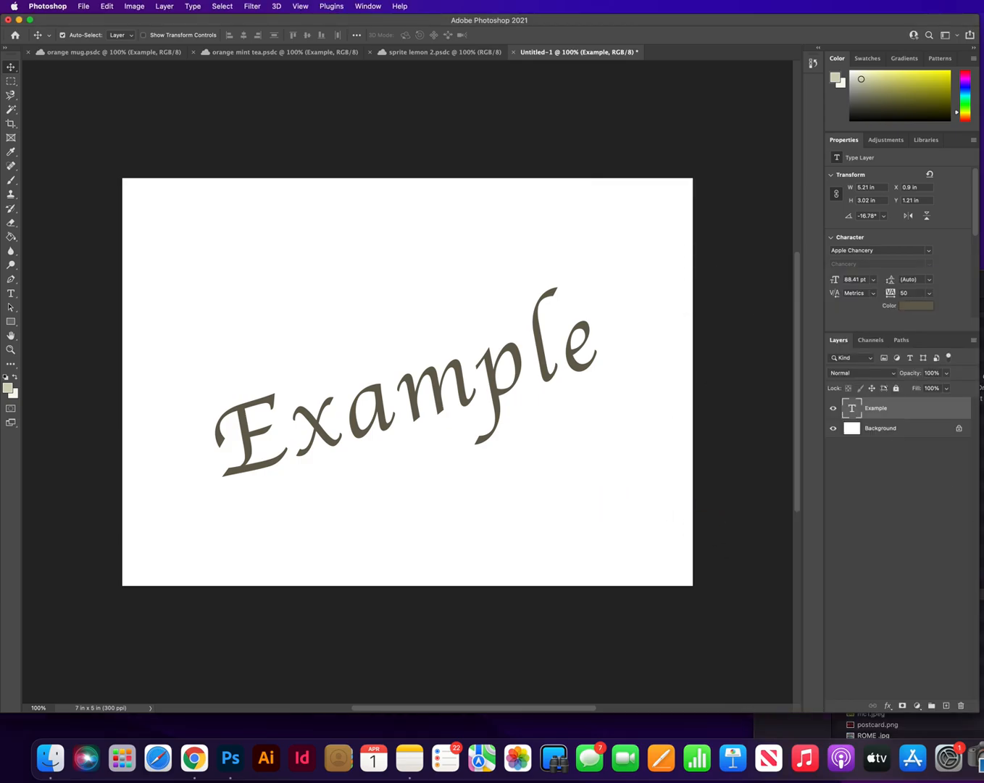
{"action": "double_click", "coordinate": [904, 599]}
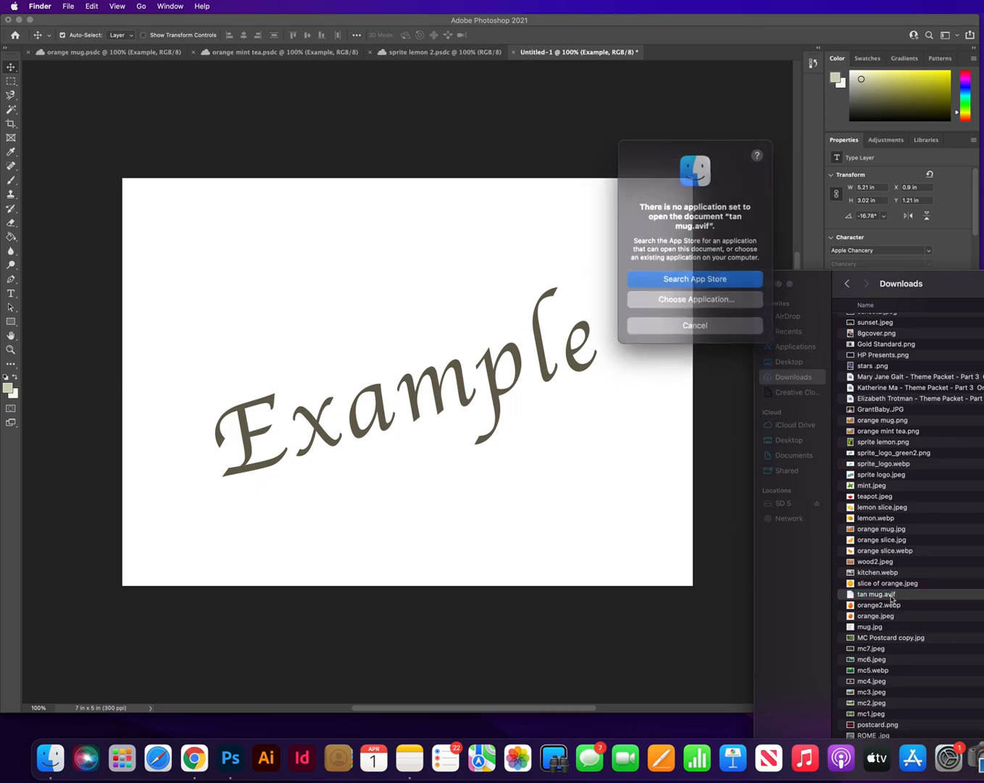
{"action": "left_click", "coordinate": [707, 319]}
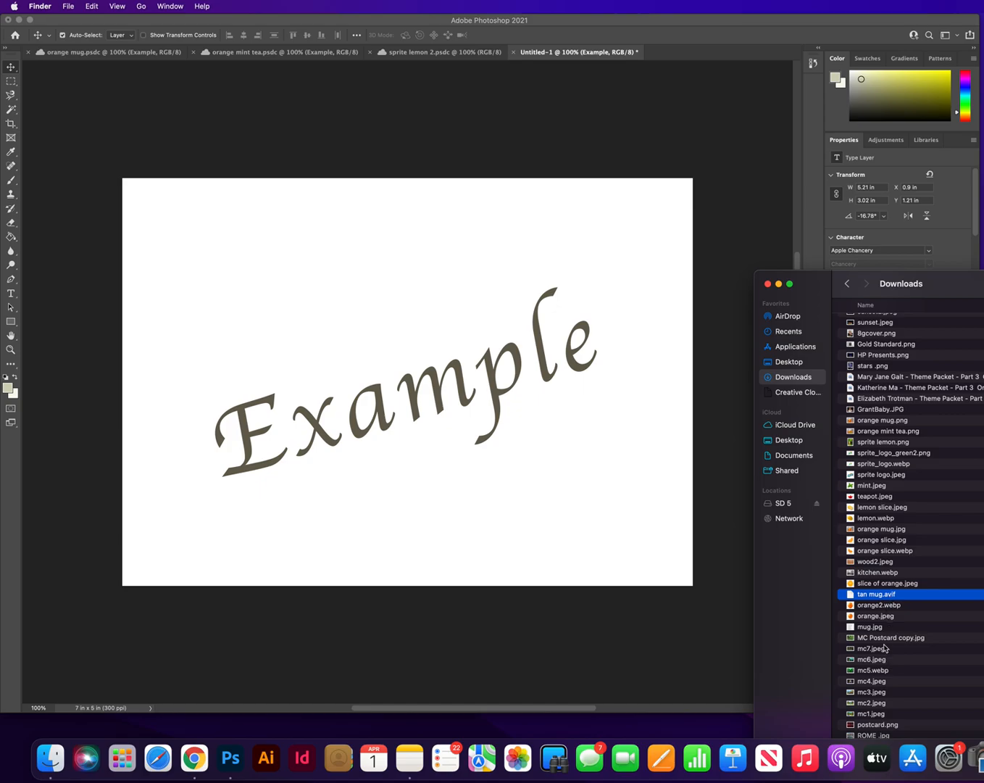
Look through Downloads for another mug image and move the Finder window clear of the canvas
{"action": "left_click", "coordinate": [876, 628]}
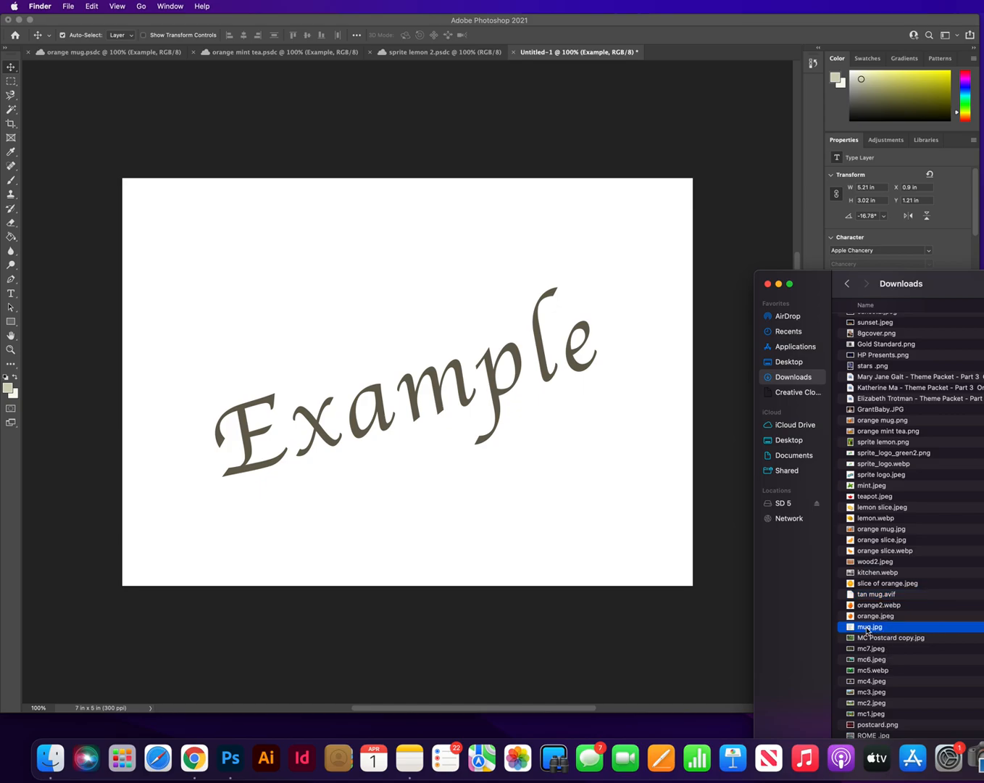
{"action": "scroll", "coordinate": [890, 433], "scroll_direction": "up", "scroll_amount": 4}
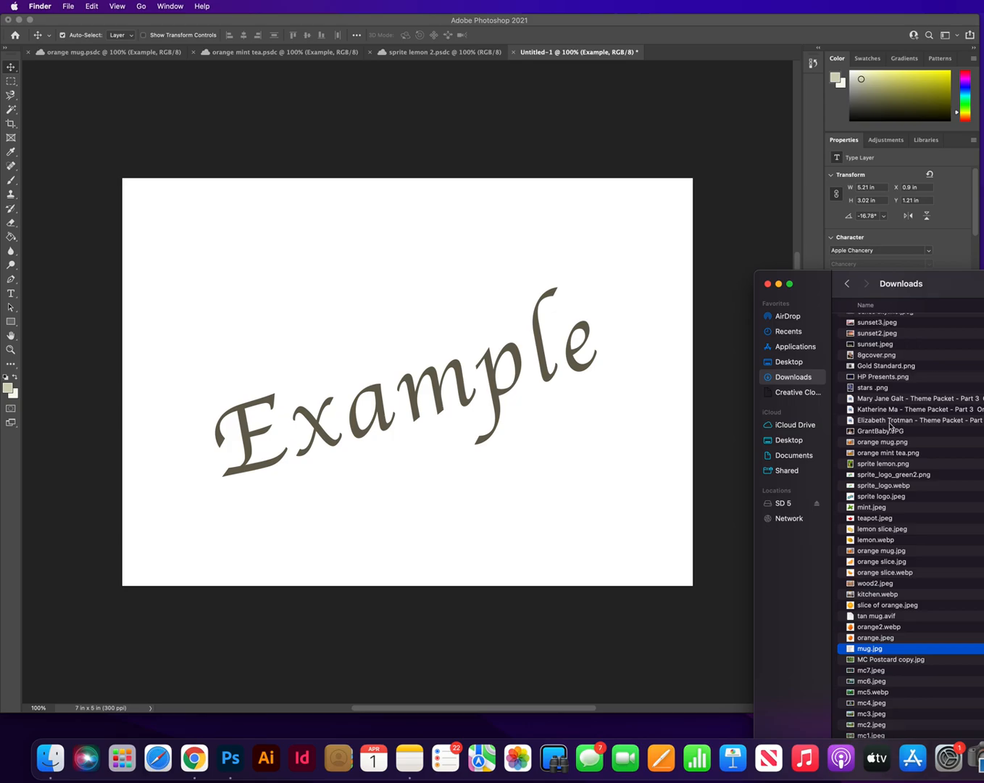
{"action": "left_click_drag", "start_coordinate": [944, 293], "coordinate": [956, 624]}
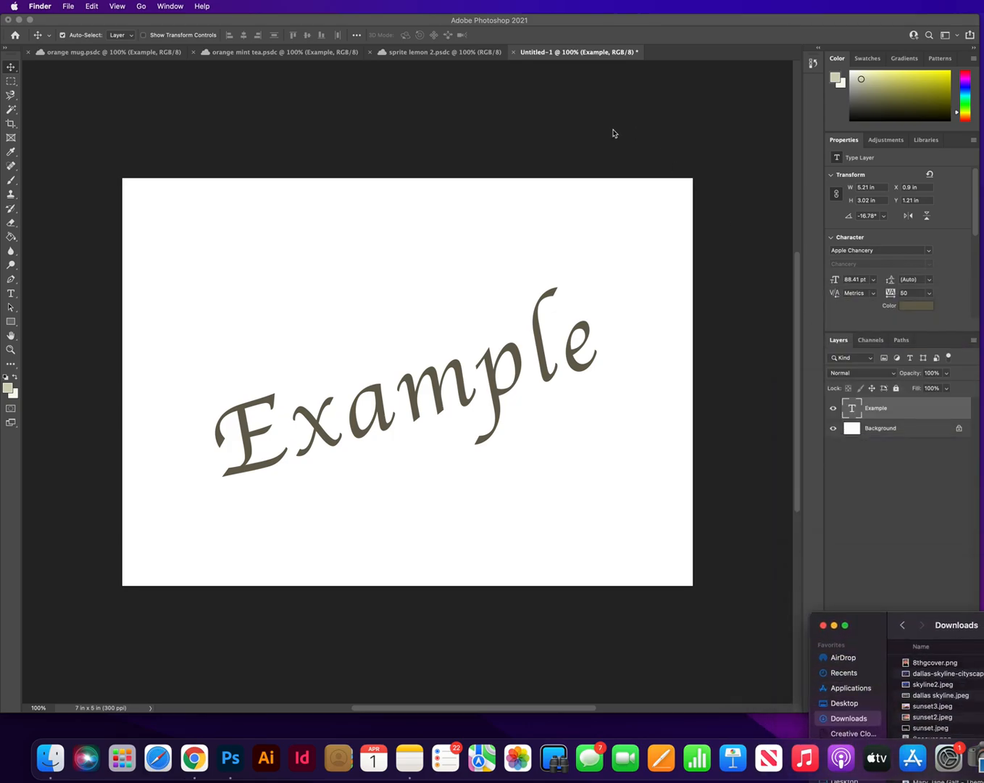
Switch to Chrome, open a new window and search Google Images for "mug tan"
{"action": "right_click", "coordinate": [51, 758]}
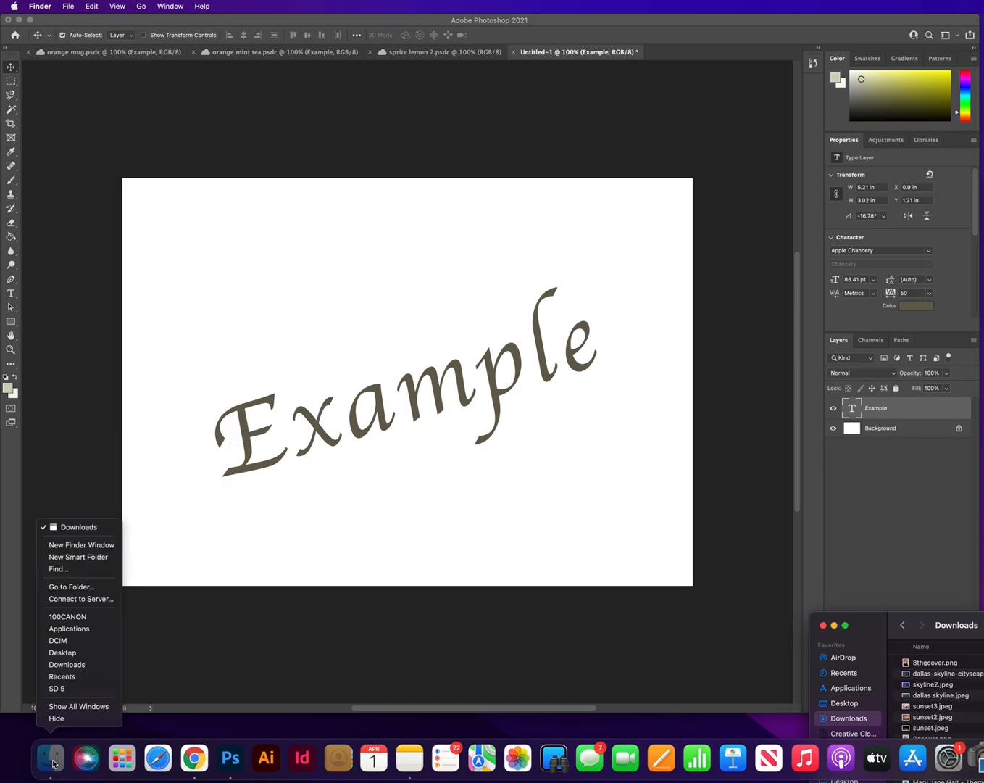
{"action": "left_click", "coordinate": [192, 758]}
{"action": "right_click", "coordinate": [192, 758]}
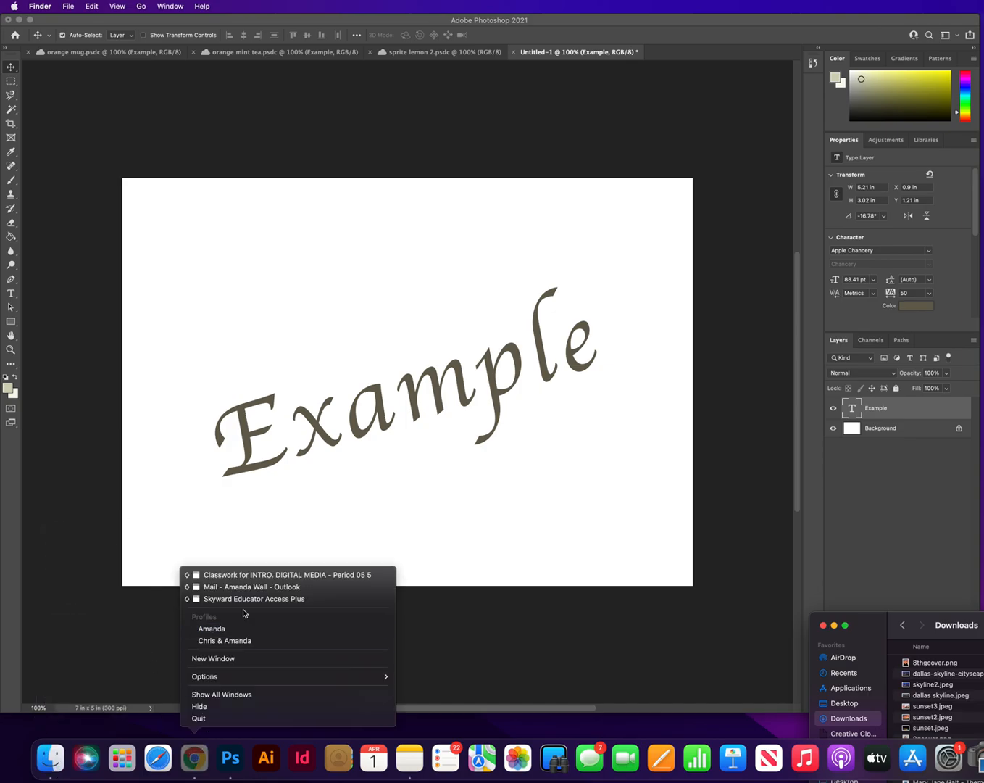
{"action": "left_click", "coordinate": [243, 658]}
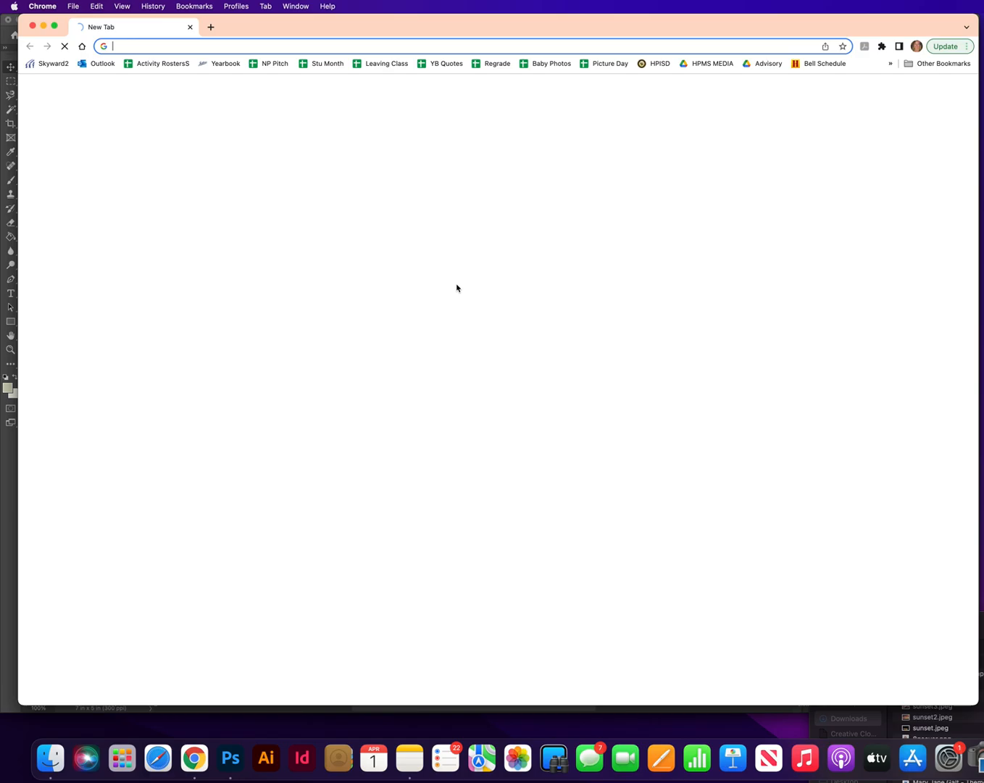
{"action": "type", "text": "mug tan"}
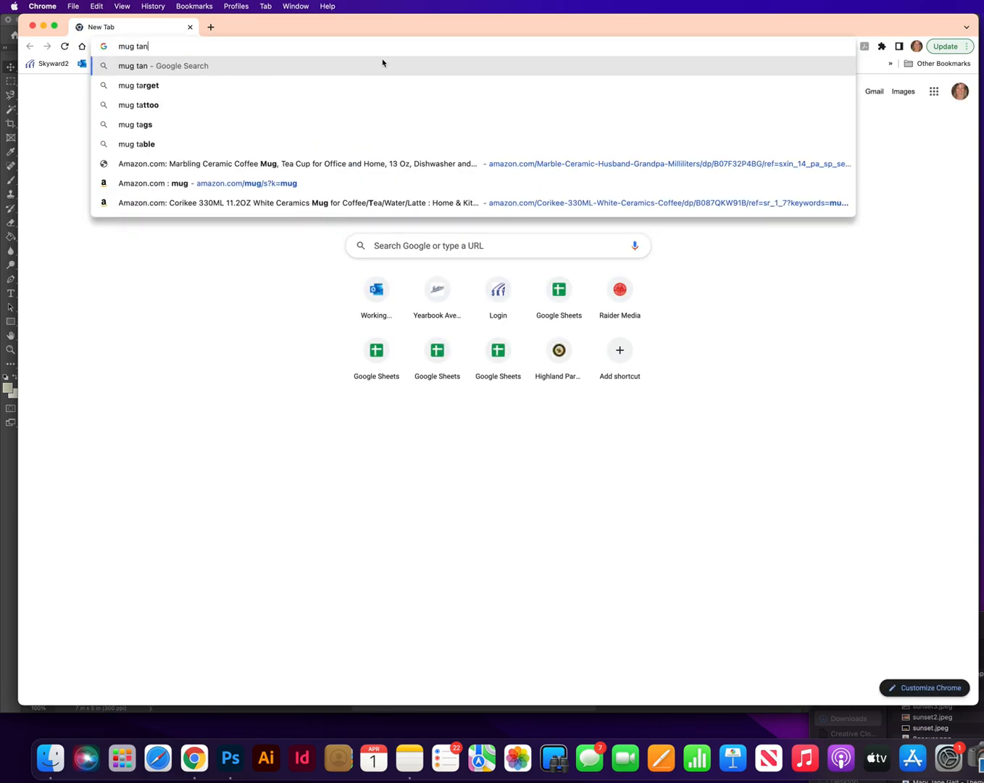
{"action": "key", "text": "Return"}
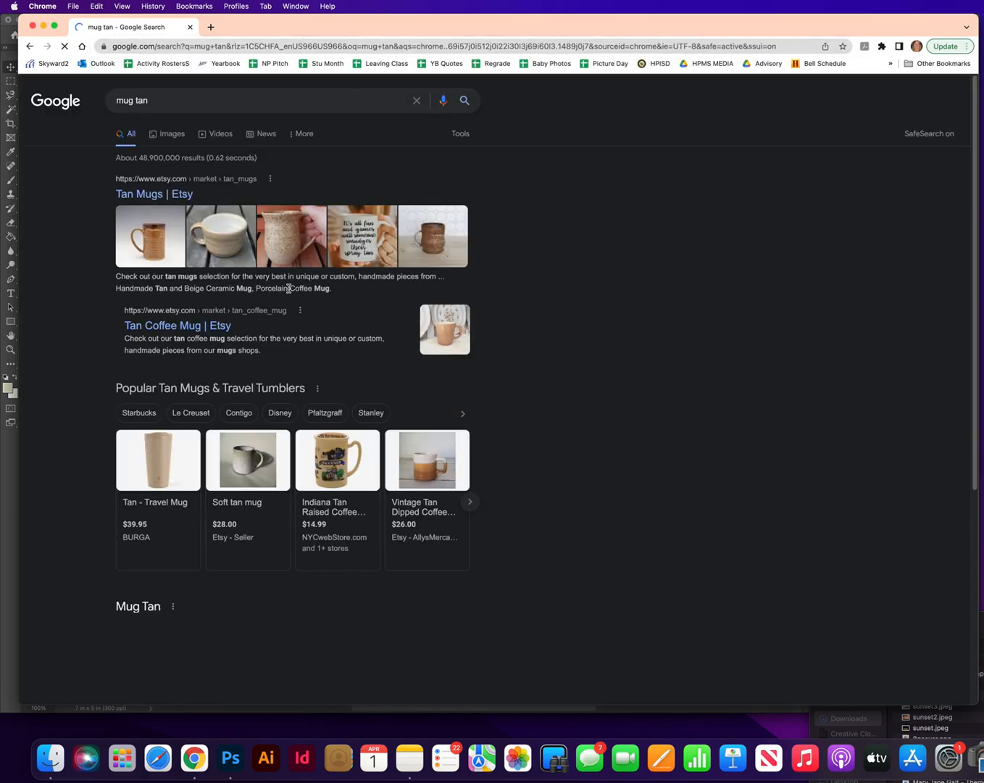
{"action": "left_click", "coordinate": [174, 135]}
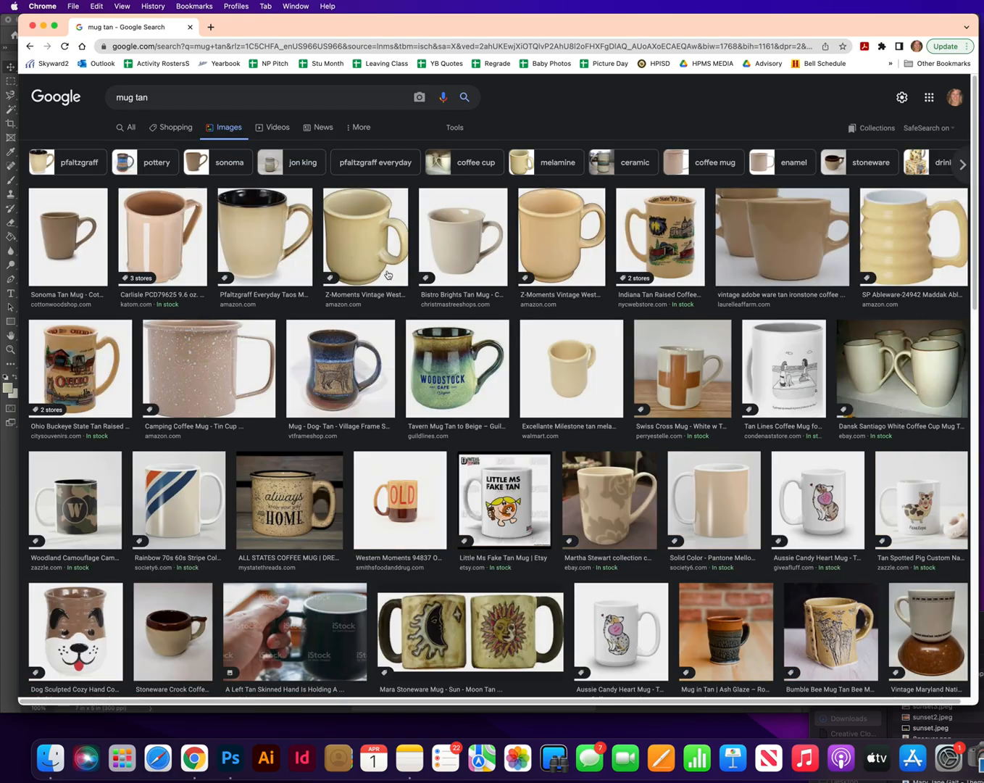
Save the full preview image of the Bistro Brights Tan Mug to Downloads as "tan mug"
{"action": "left_click", "coordinate": [477, 251]}
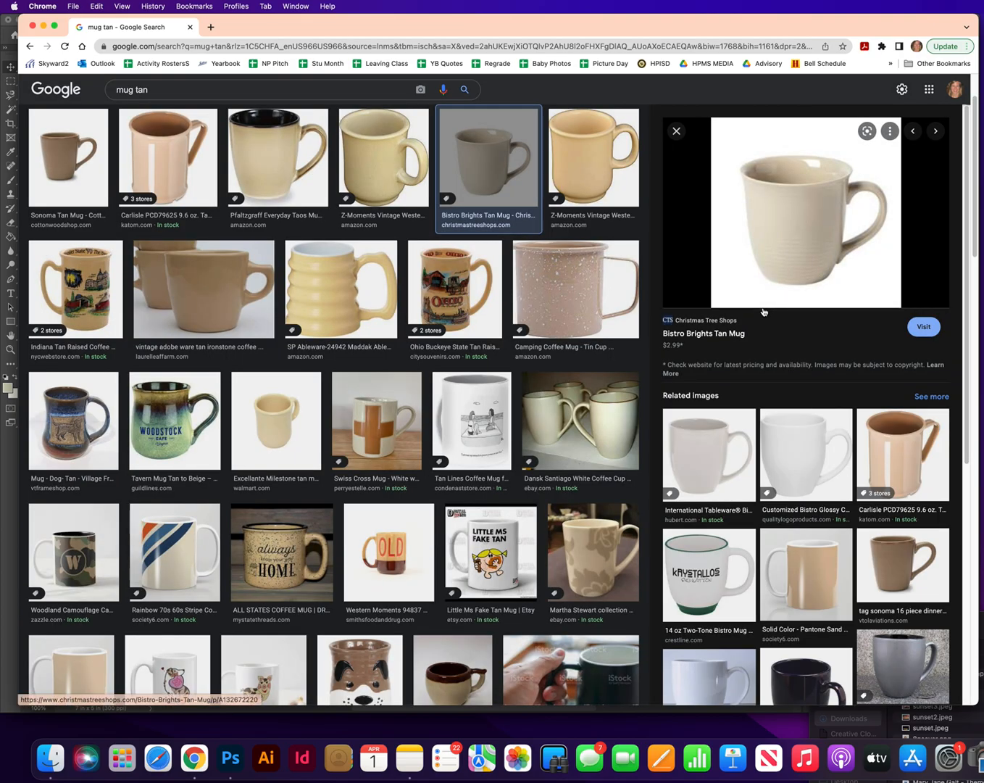
{"action": "right_click", "coordinate": [816, 211]}
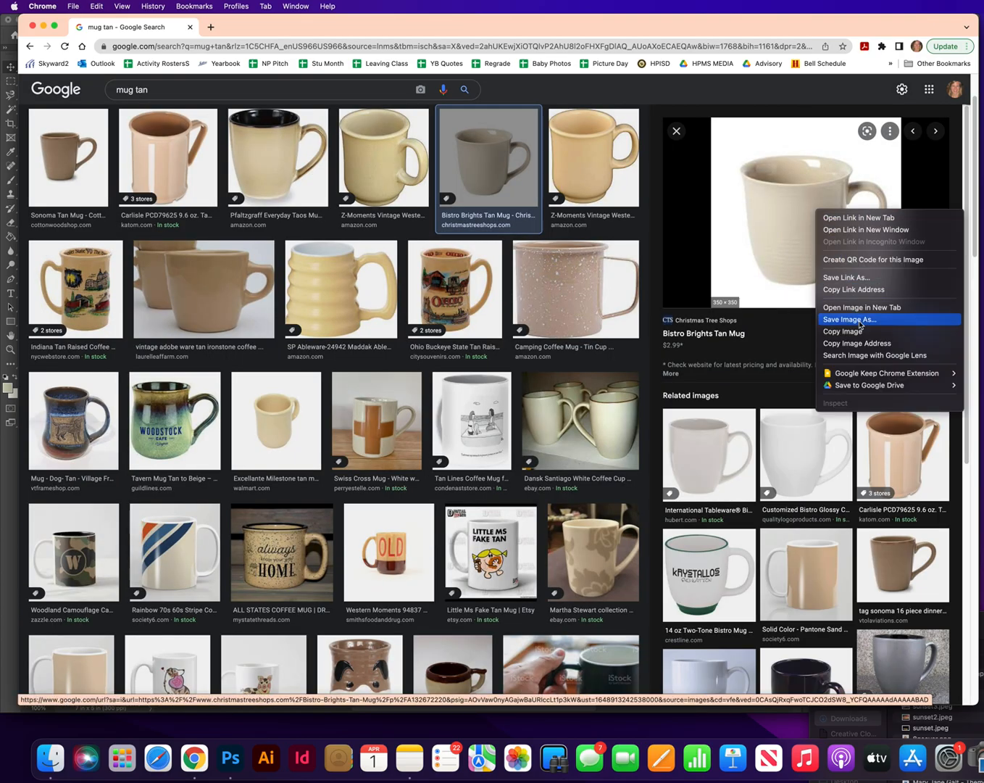
{"action": "left_click", "coordinate": [853, 319]}
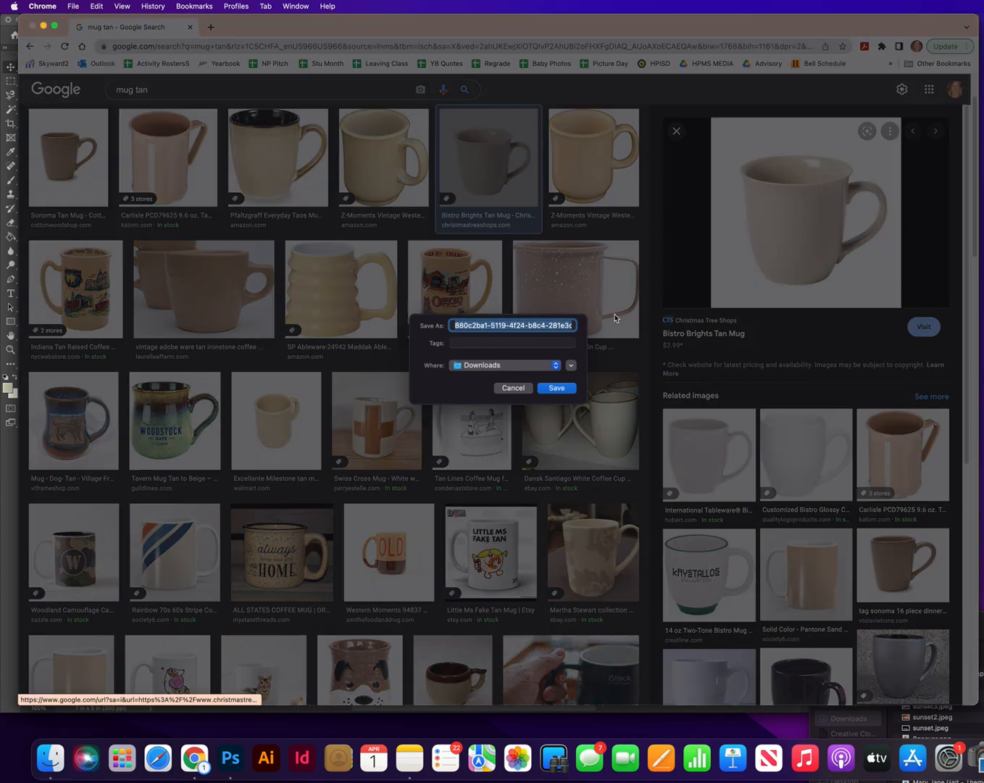
{"action": "type", "text": "tan mu"}
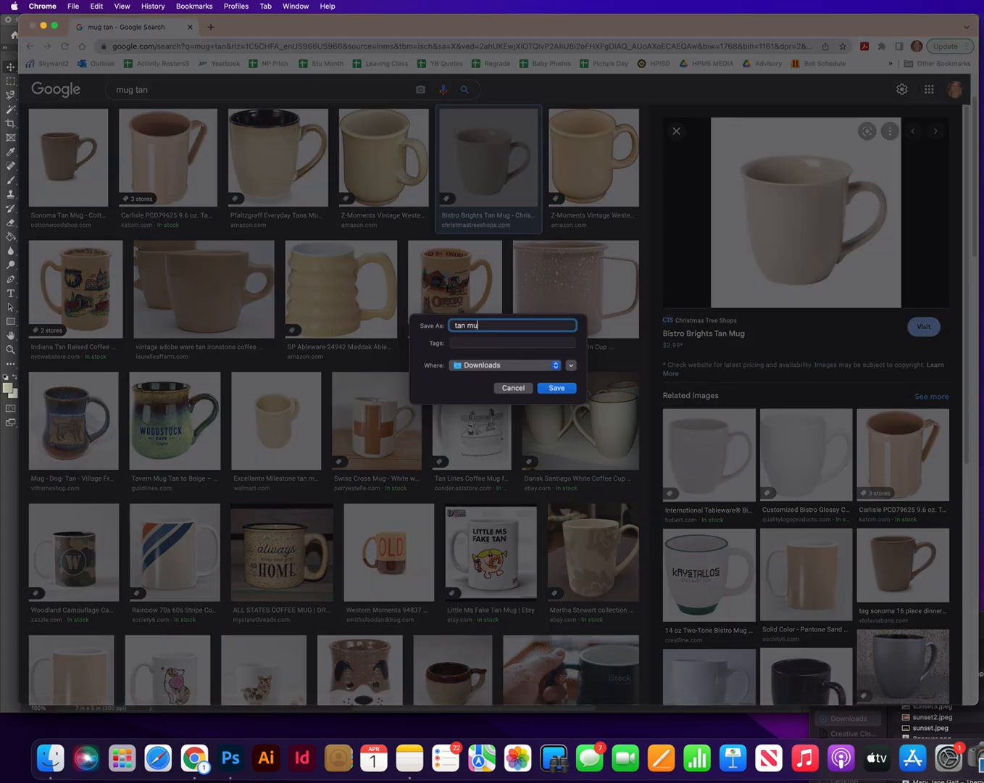
{"action": "type", "text": "g"}
{"action": "key", "text": "Return"}
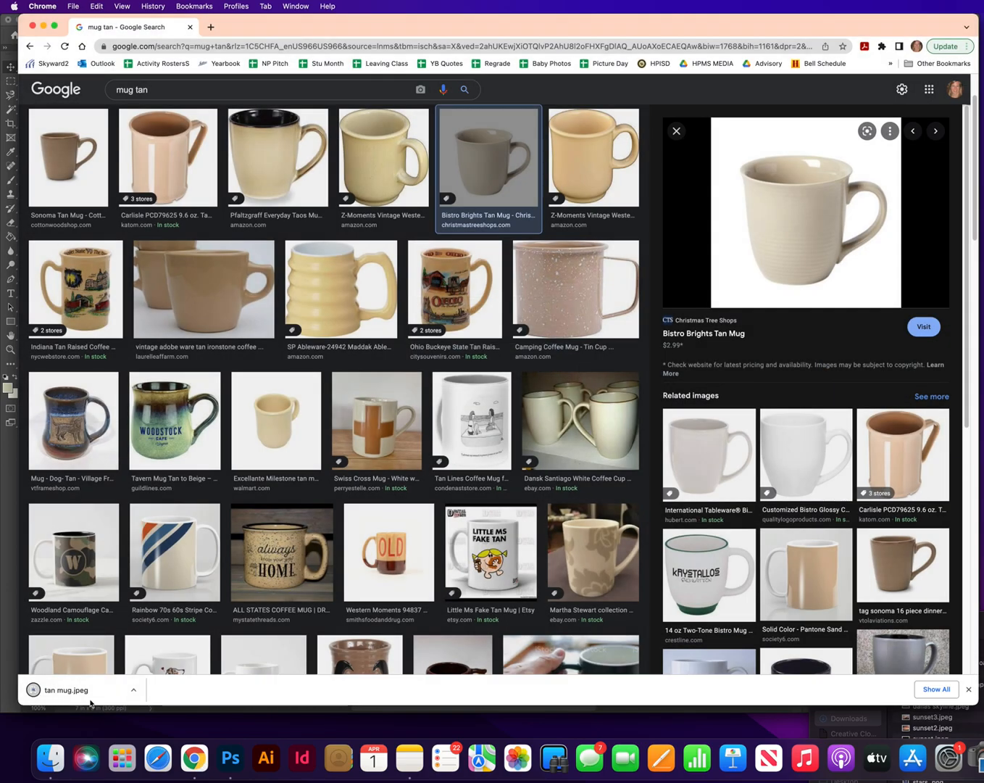
Minimize the browser and place tan mug.jpeg from Downloads in the center of the Untitled-1 Photoshop document
{"action": "left_click", "coordinate": [44, 27]}
{"action": "left_click_drag", "start_coordinate": [870, 624], "coordinate": [820, 156]}
{"action": "left_click", "coordinate": [864, 193]}
{"action": "left_click_drag", "start_coordinate": [864, 194], "coordinate": [427, 277]}
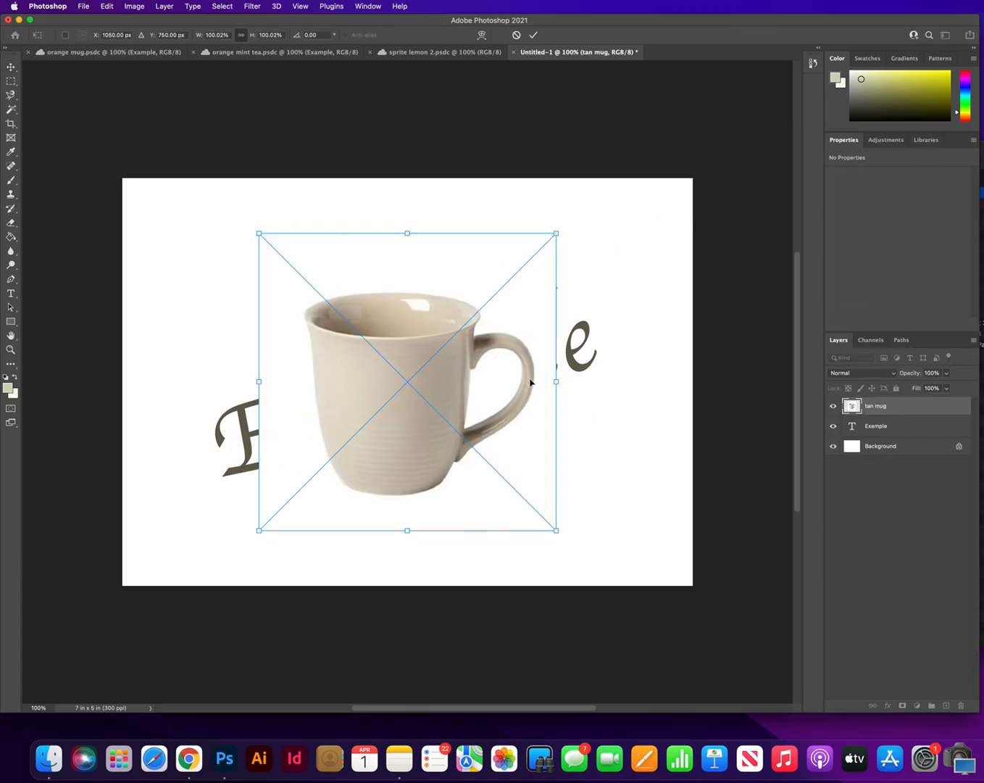
{"action": "key", "text": "Return"}
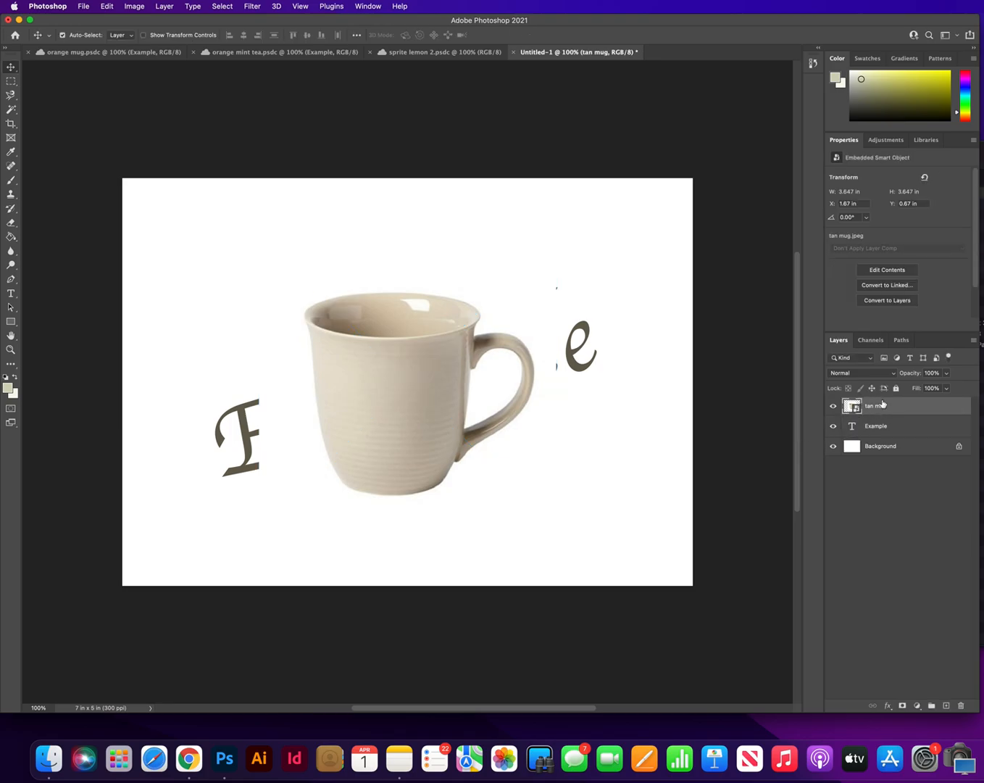
Convert the tan mug smart object to layers with its transforms retained, remove its background and nudge the mug slightly down
{"action": "left_click", "coordinate": [890, 303]}
{"action": "left_click", "coordinate": [693, 258]}
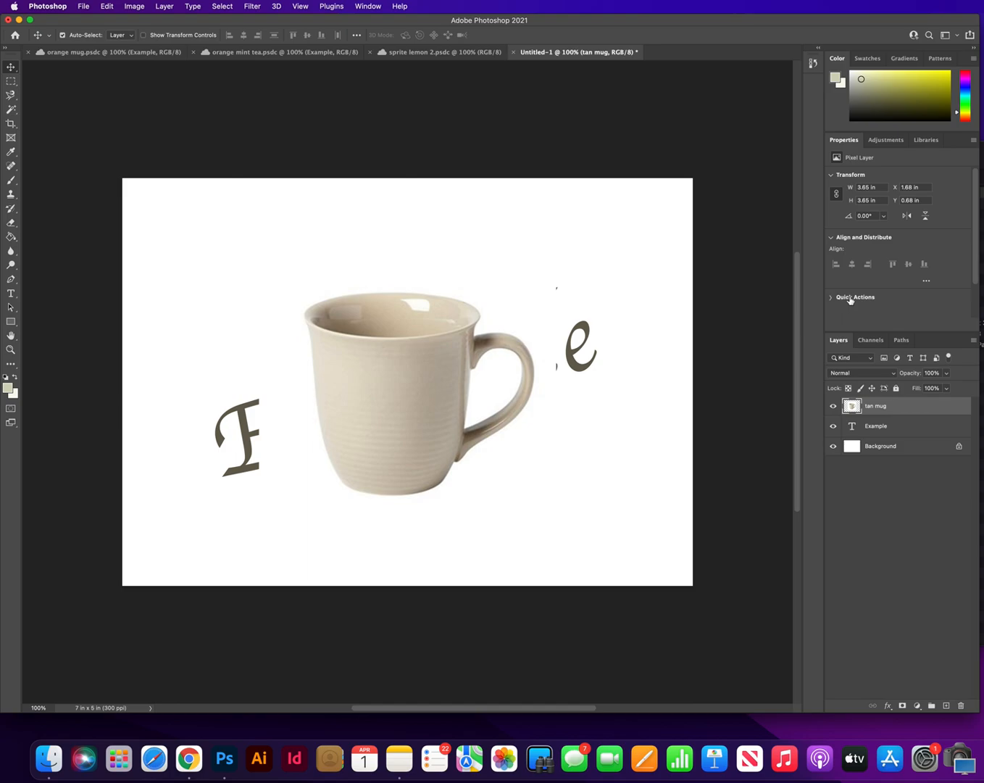
{"action": "left_click", "coordinate": [852, 296]}
{"action": "left_click", "coordinate": [862, 272]}
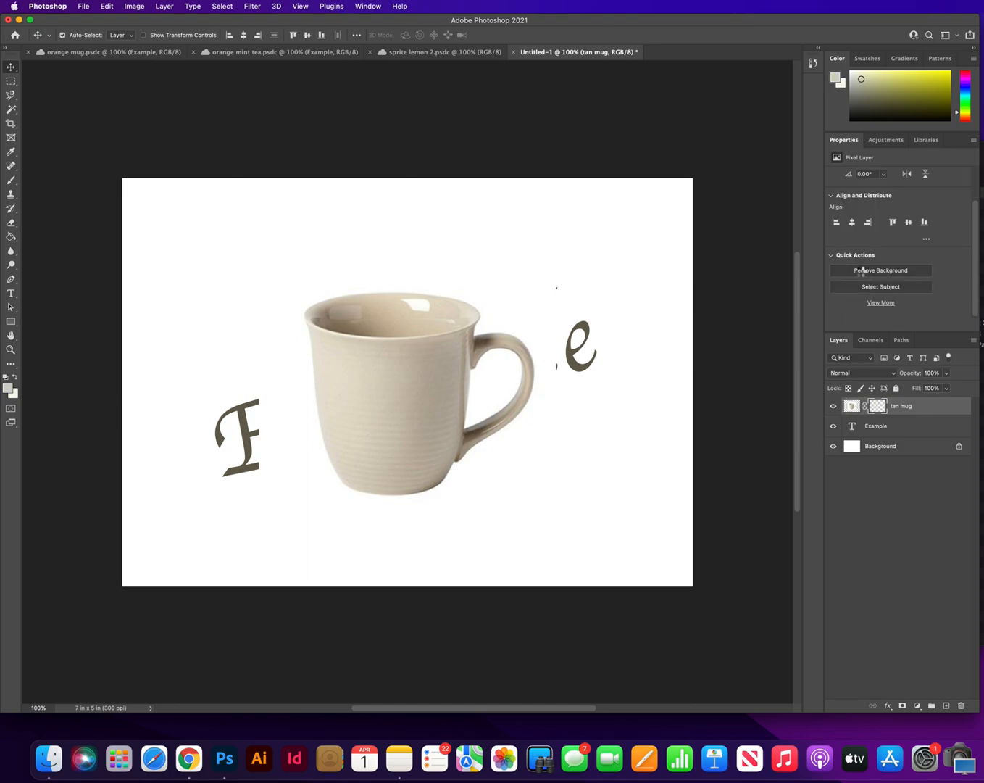
{"action": "mouse_move", "coordinate": [410, 389]}
{"action": "left_mouse_down"}
{"action": "mouse_move", "coordinate": [422, 405]}
{"action": "mouse_move", "coordinate": [407, 384]}
{"action": "mouse_move", "coordinate": [409, 411]}
{"action": "mouse_move", "coordinate": [410, 398]}
{"action": "left_mouse_up"}
Place orange.jpeg from Downloads into the document, over the mug's handle side, and commit it
{"action": "left_click", "coordinate": [982, 464]}
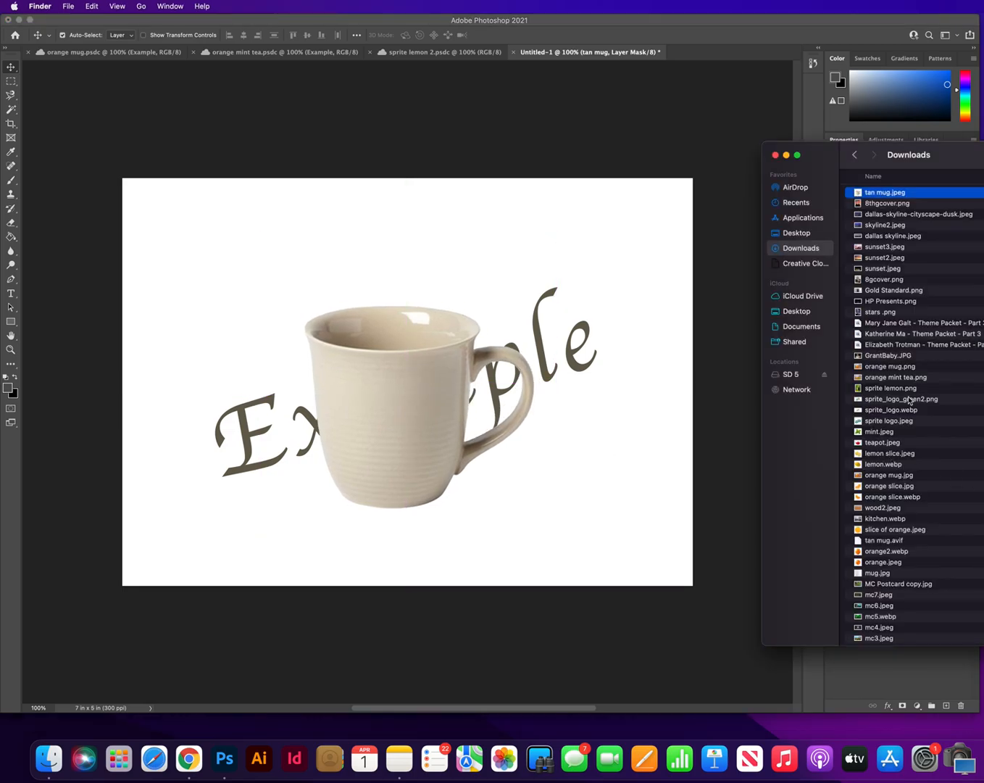
{"action": "scroll", "coordinate": [910, 424], "scroll_direction": "down", "scroll_amount": 1}
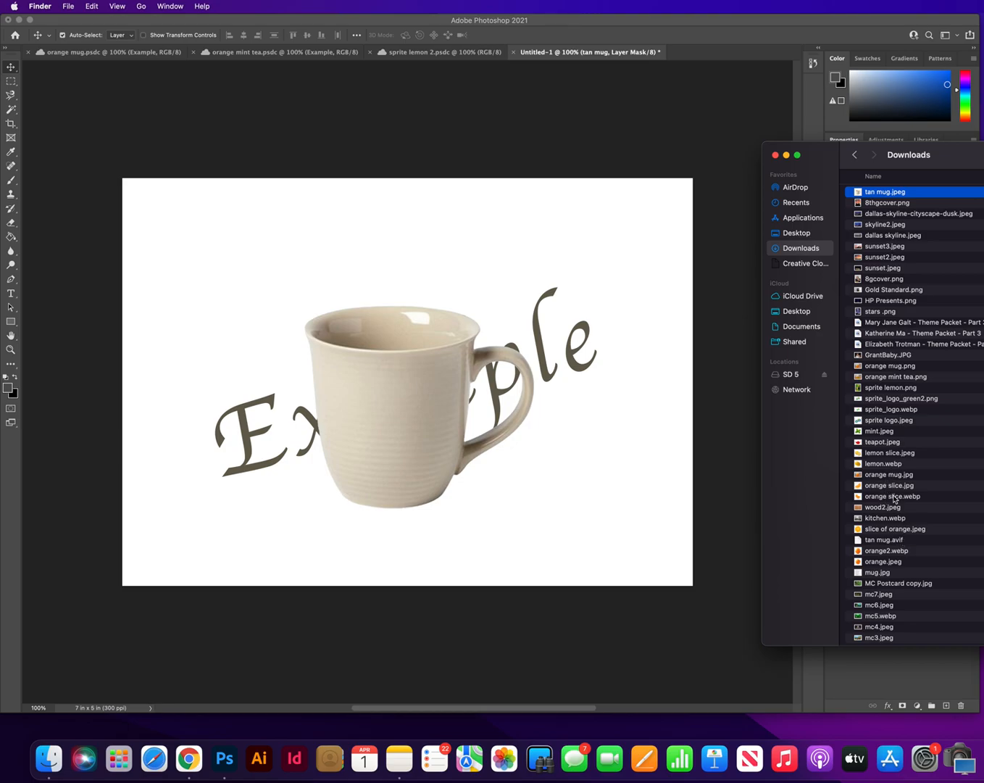
{"action": "left_click", "coordinate": [884, 552]}
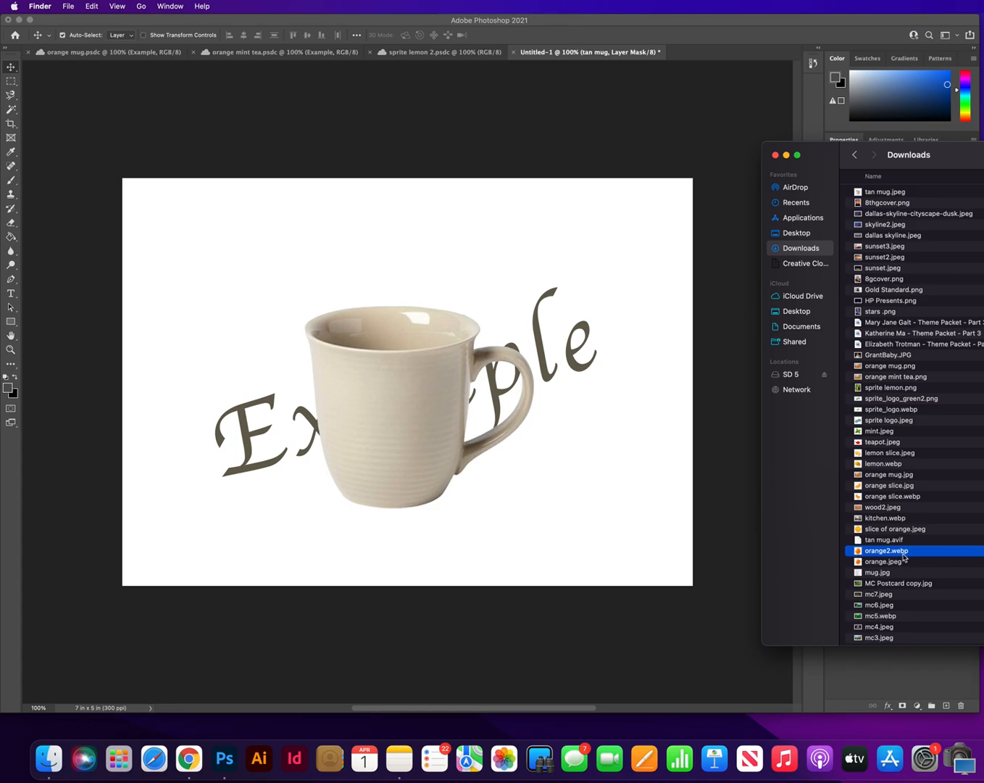
{"action": "left_click", "coordinate": [887, 563]}
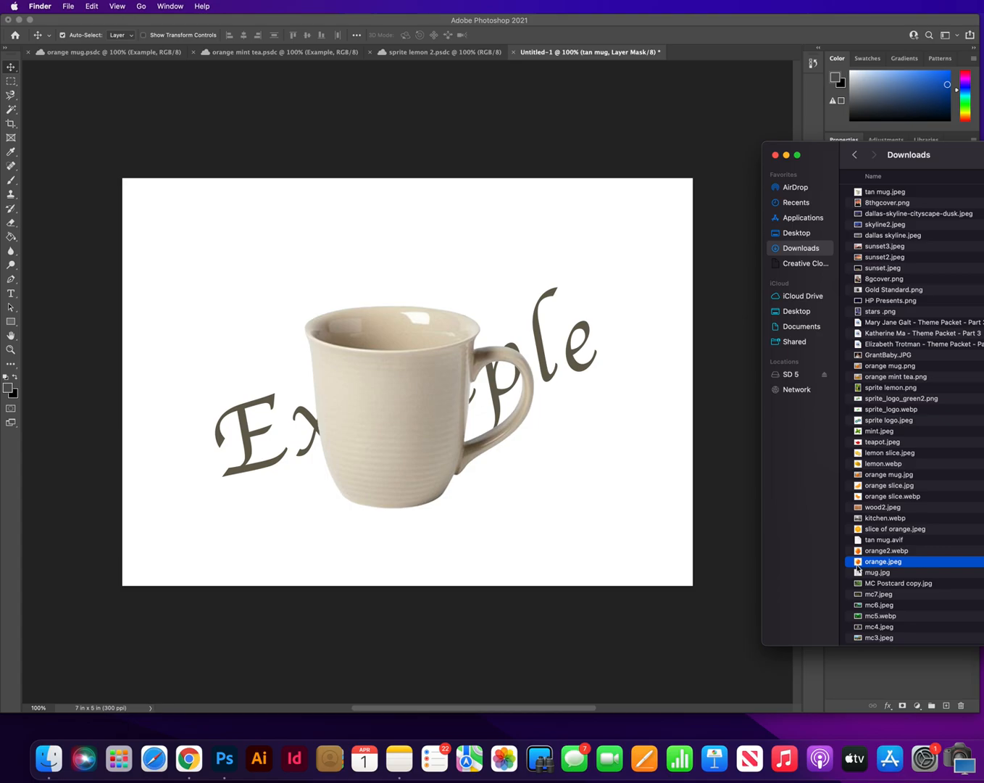
{"action": "left_click_drag", "start_coordinate": [858, 563], "coordinate": [561, 484]}
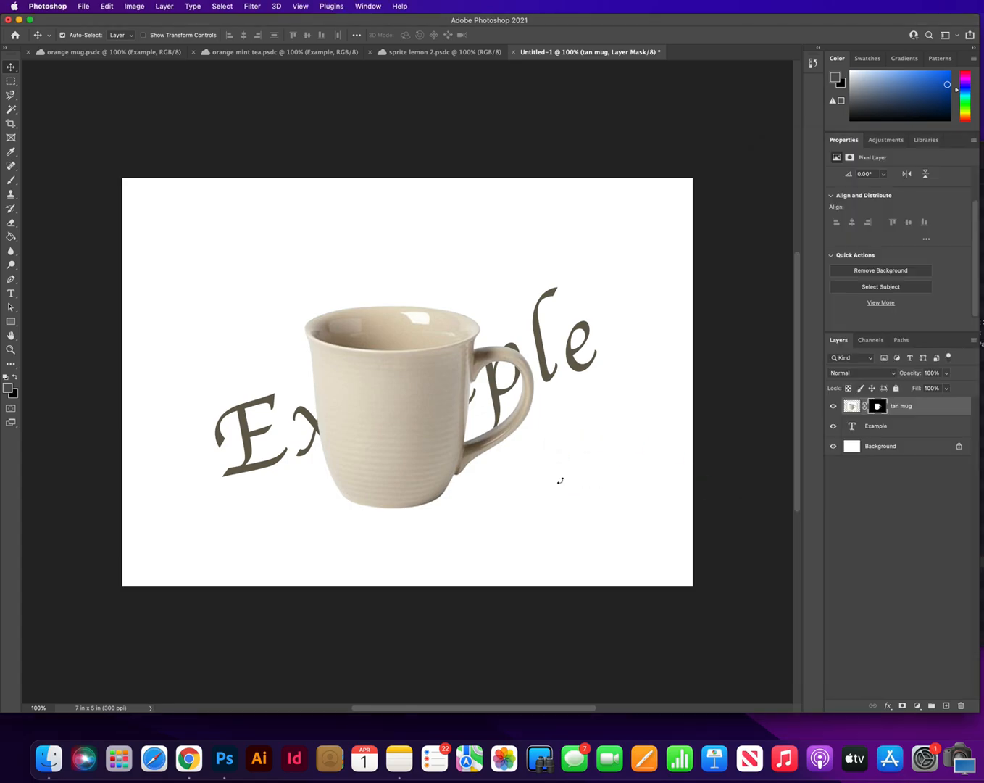
{"action": "left_click_drag", "start_coordinate": [454, 395], "coordinate": [547, 428]}
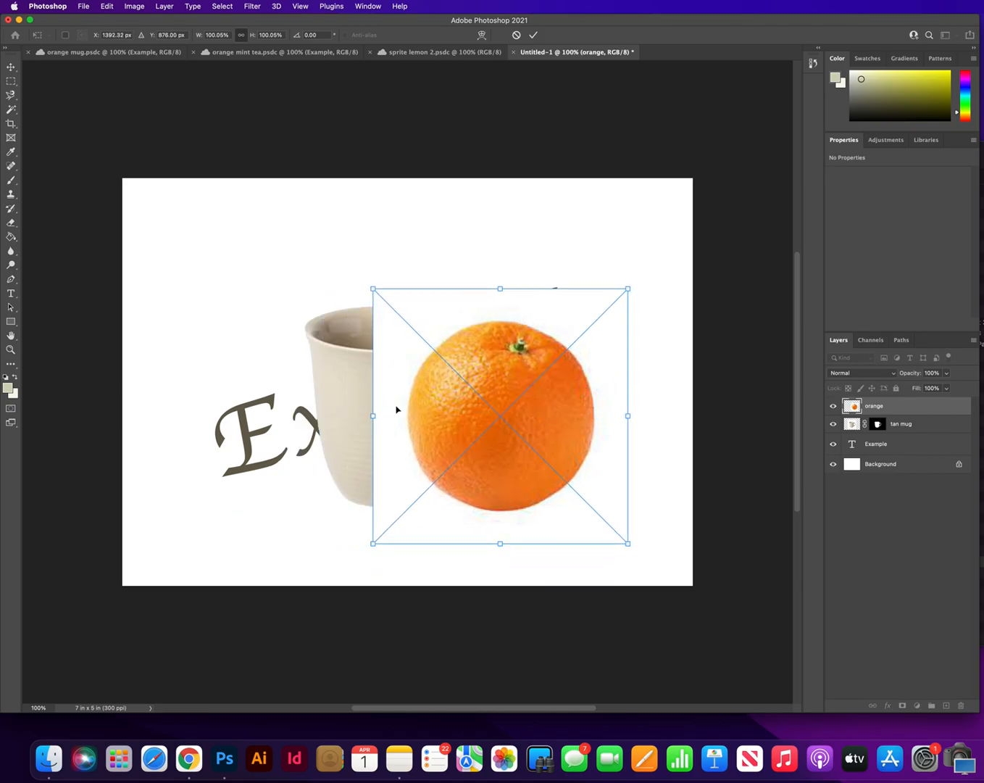
{"action": "left_click", "coordinate": [928, 429]}
{"action": "left_click", "coordinate": [922, 410]}
Convert the orange smart object to layers, retaining its transforms, and remove its background
{"action": "left_click", "coordinate": [890, 305]}
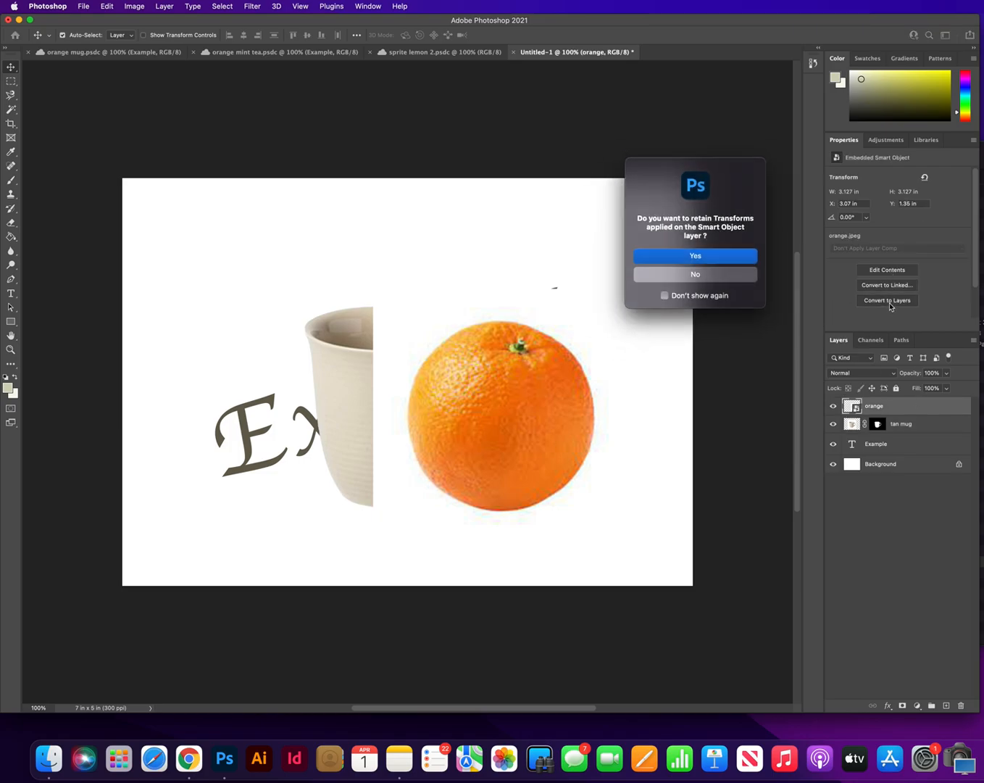
{"action": "left_click", "coordinate": [730, 258]}
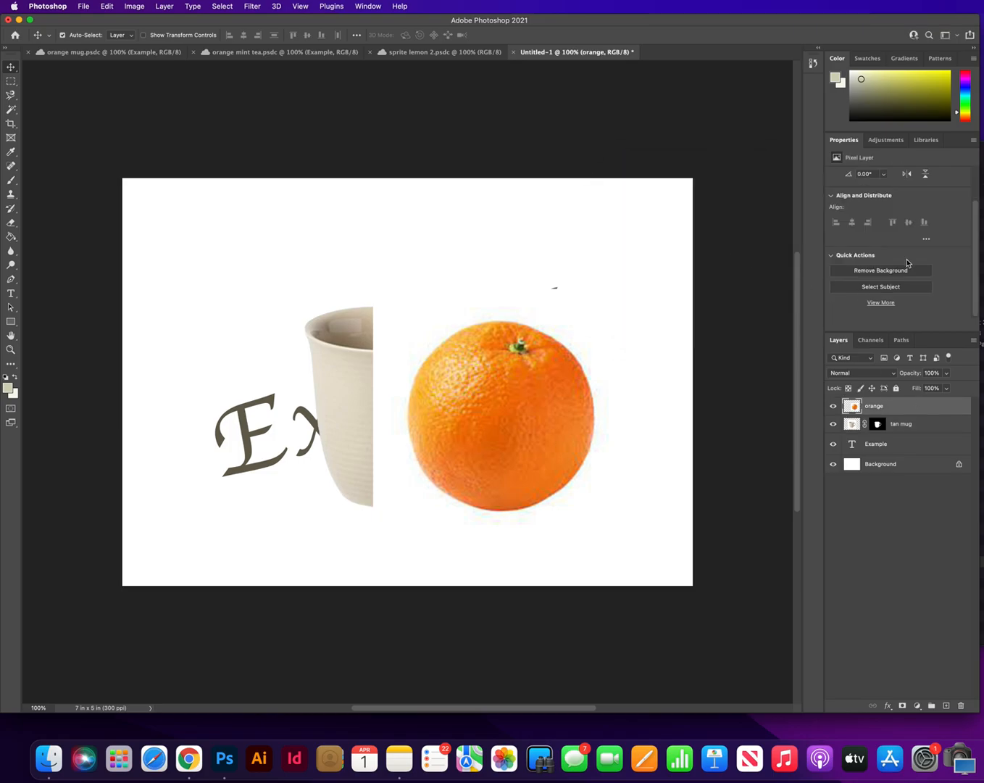
{"action": "left_click", "coordinate": [891, 271]}
Scale the orange down to about 63% and place it below the mug's handle
{"action": "left_click_drag", "start_coordinate": [525, 403], "coordinate": [558, 346]}
{"action": "key", "text": "super+t"}
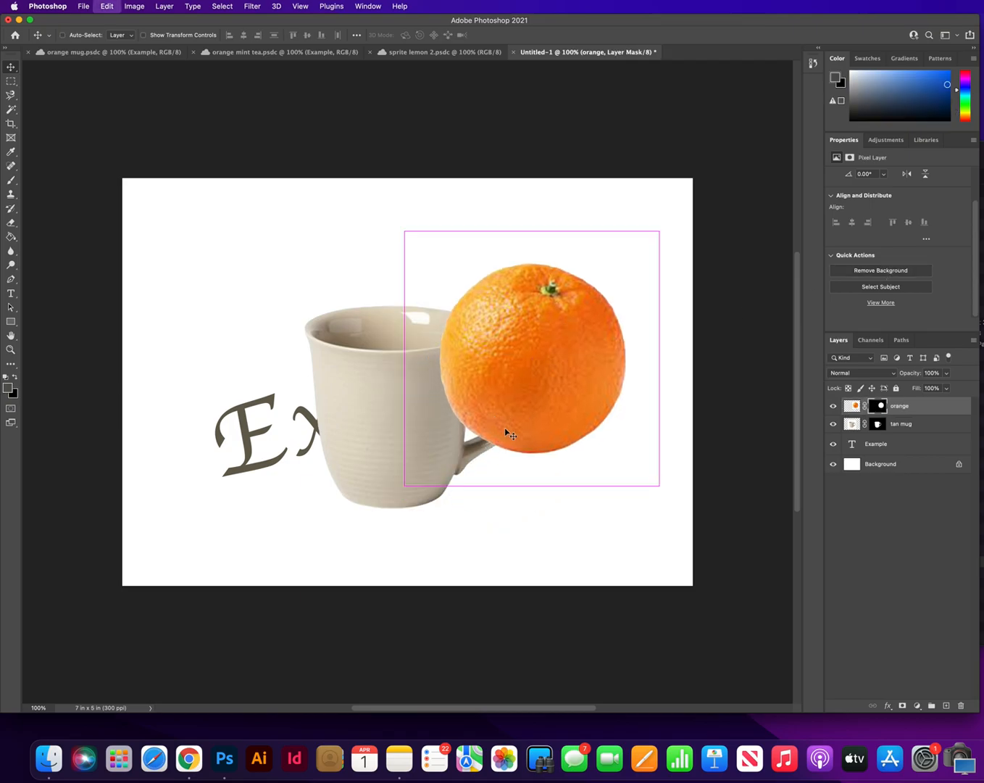
{"action": "left_click_drag", "start_coordinate": [660, 487], "coordinate": [546, 411]}
{"action": "left_click_drag", "start_coordinate": [485, 335], "coordinate": [588, 488]}
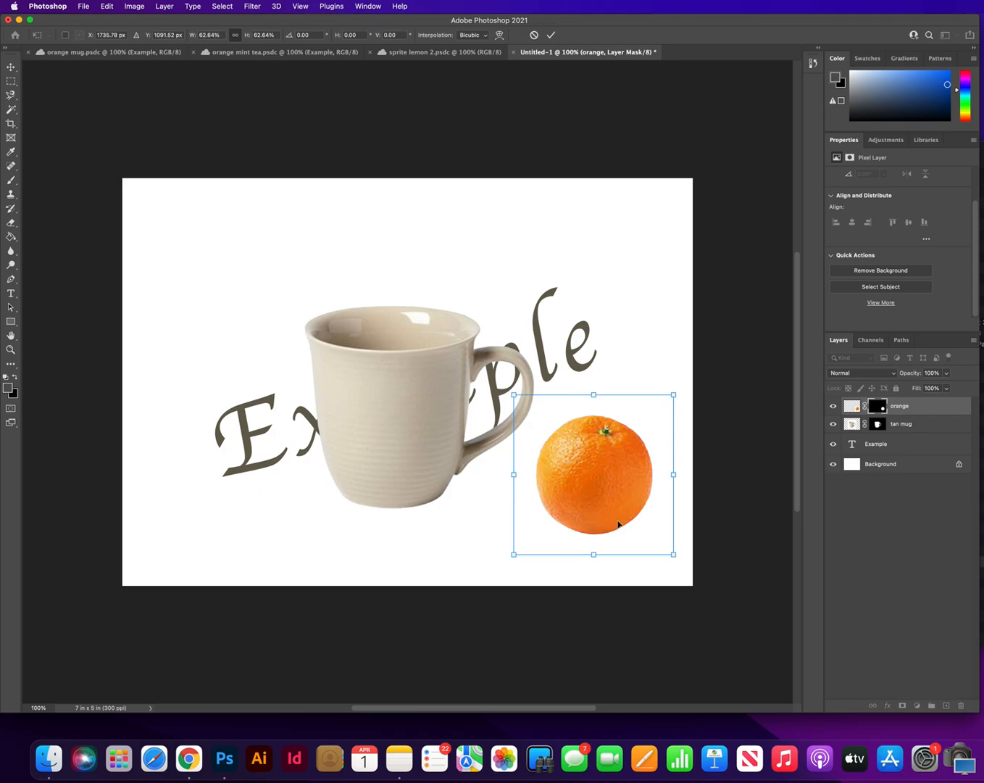
Enlarge the orange to about 151% so it covers the whole mug, and clip it to the tan mug layer
{"action": "left_click_drag", "start_coordinate": [606, 494], "coordinate": [392, 428]}
{"action": "left_click_drag", "start_coordinate": [460, 489], "coordinate": [569, 597]}
{"action": "left_click_drag", "start_coordinate": [299, 329], "coordinate": [182, 248]}
{"action": "left_click_drag", "start_coordinate": [386, 443], "coordinate": [412, 449]}
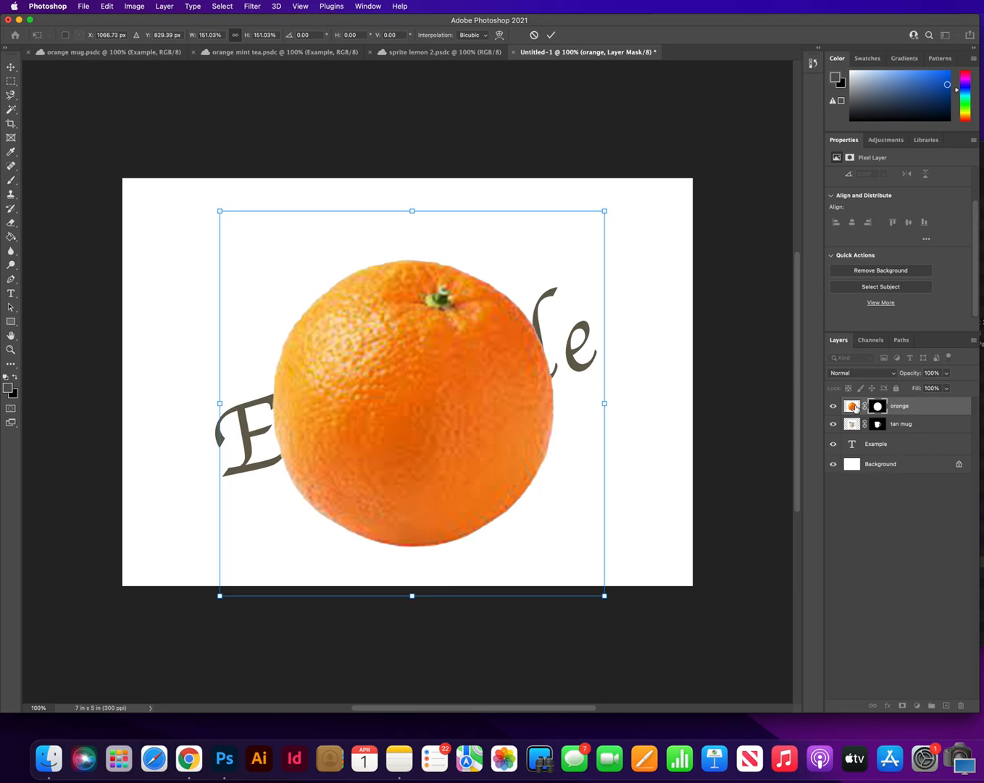
{"action": "key", "text": "Return"}
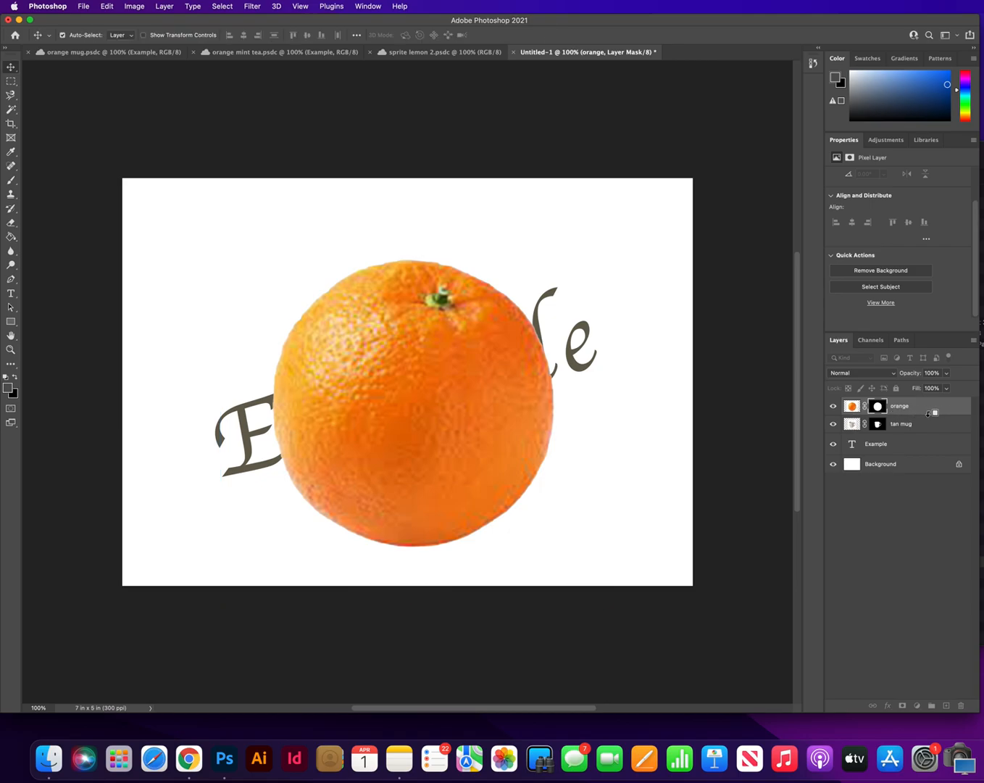
{"action": "left_click", "coordinate": [928, 412], "text": "alt"}
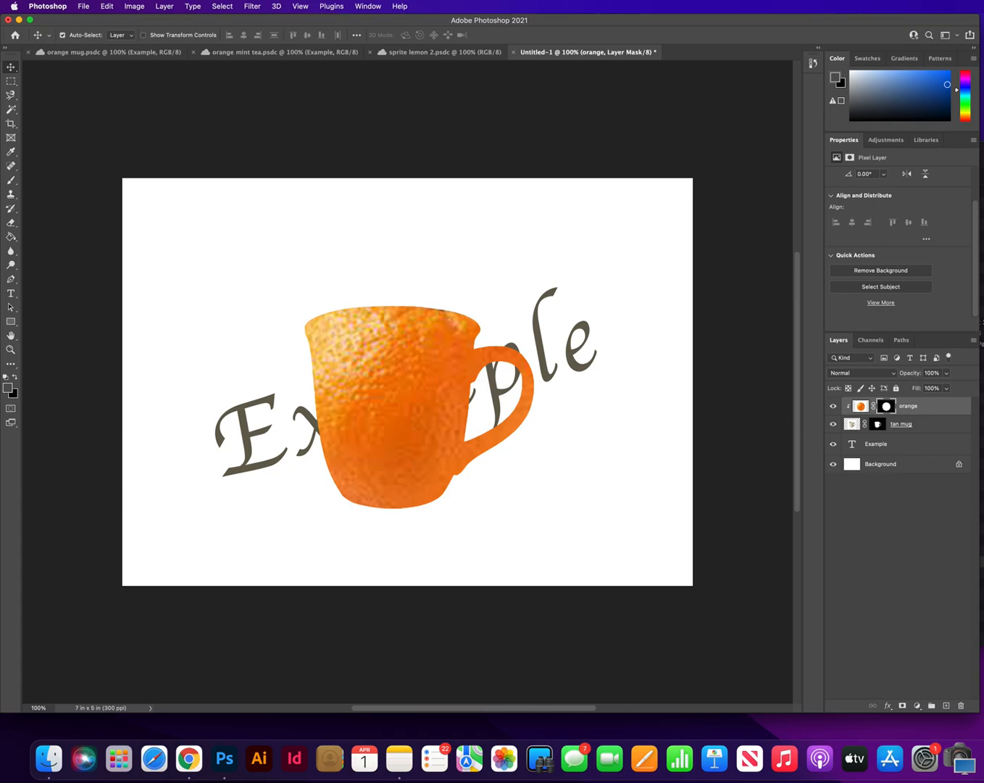
Place slice of orange.jpeg from Downloads beside the mug, above its handle, and commit it
{"action": "key", "text": "super+Tab"}
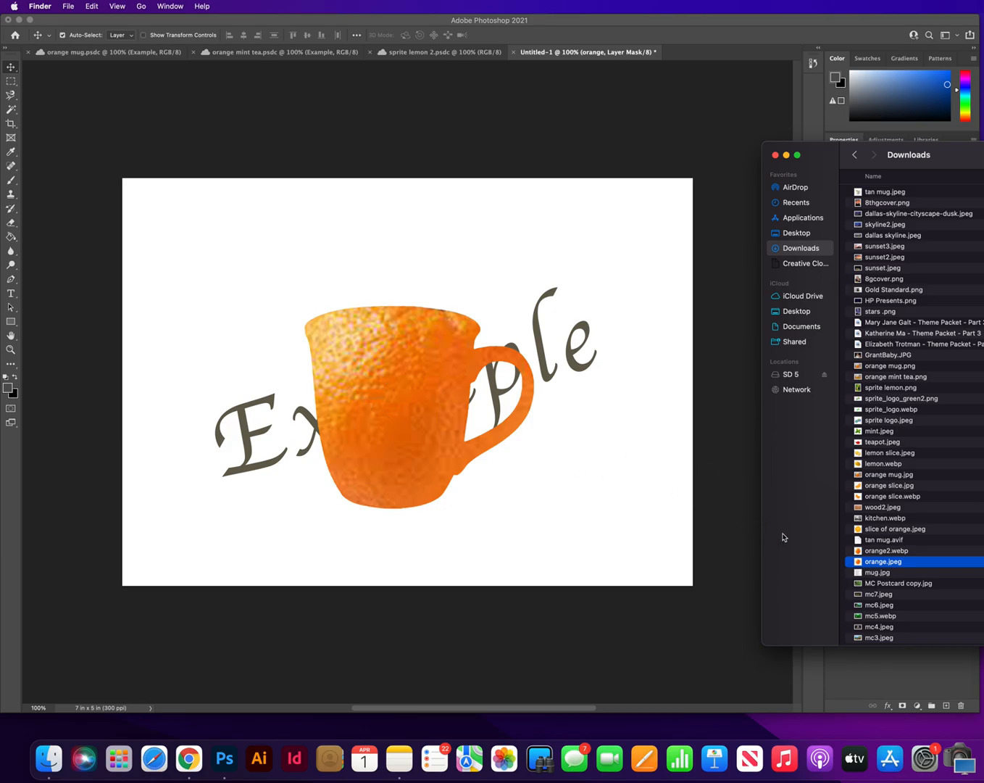
{"action": "left_click", "coordinate": [895, 551]}
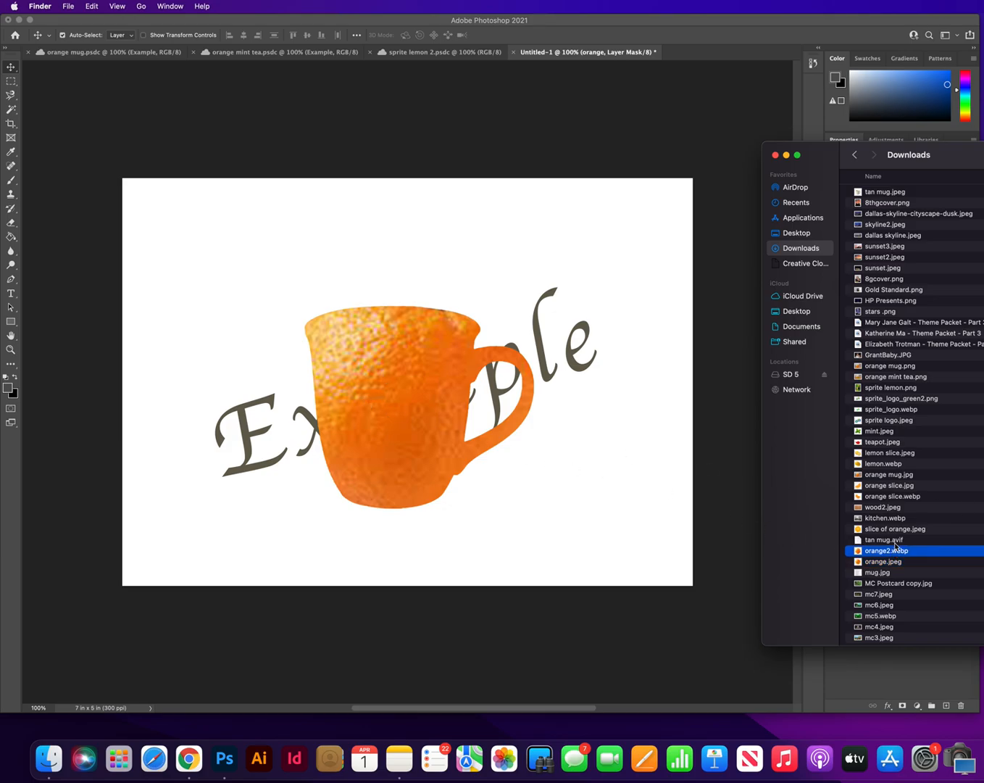
{"action": "left_click", "coordinate": [892, 529]}
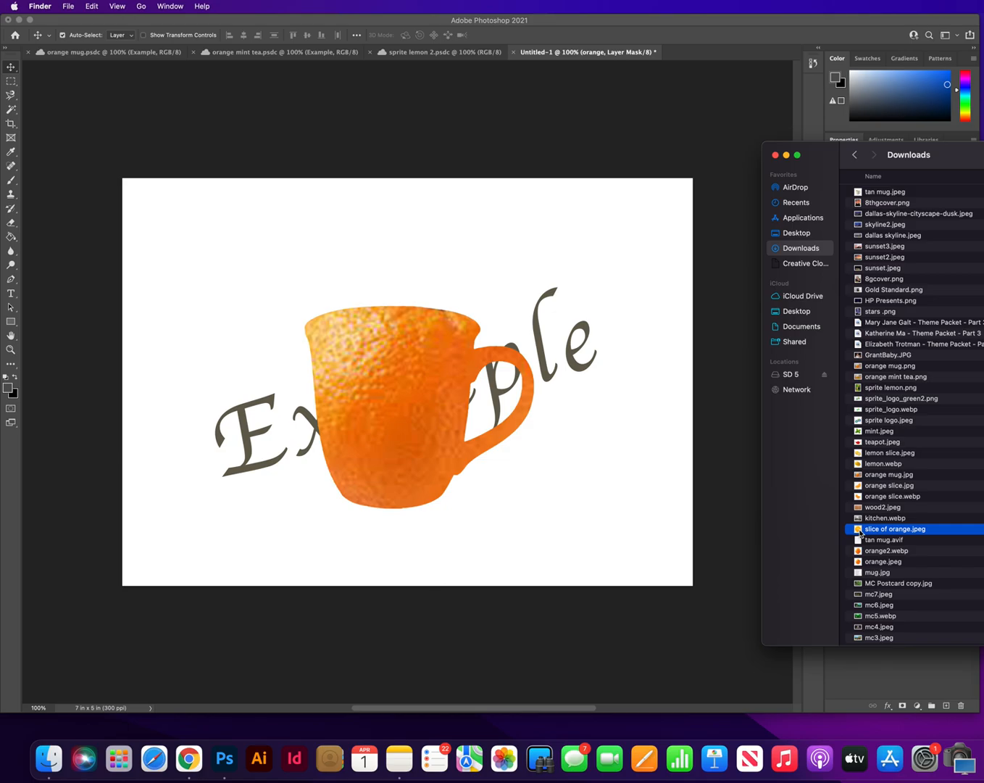
{"action": "left_click_drag", "start_coordinate": [858, 532], "coordinate": [577, 408]}
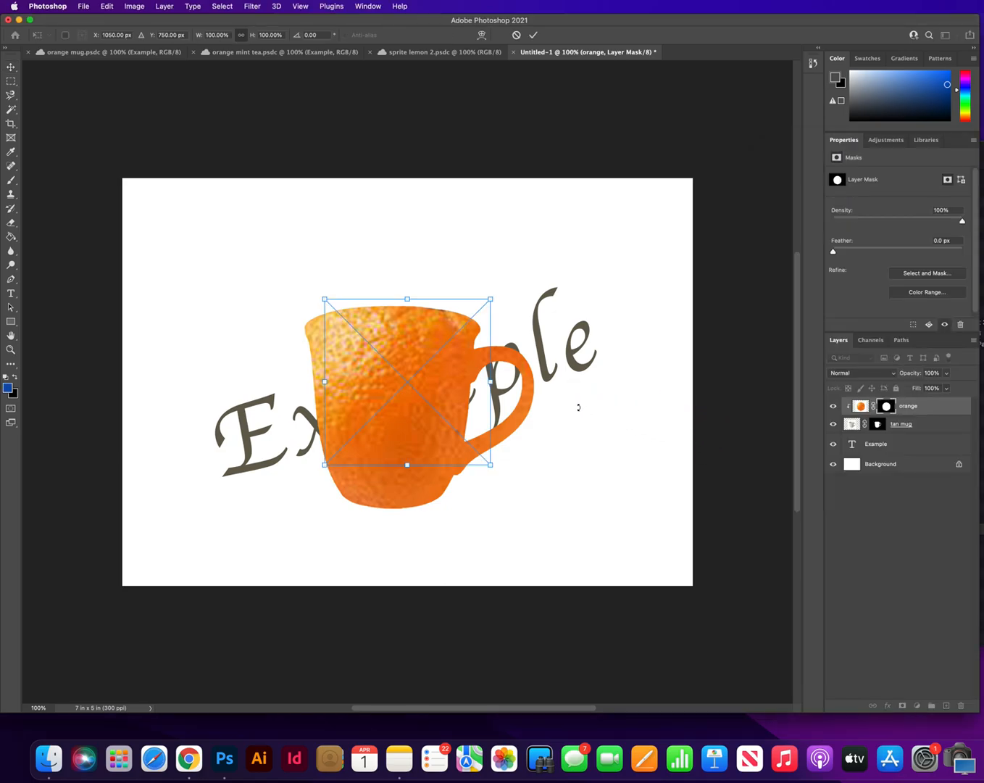
{"action": "left_click_drag", "start_coordinate": [444, 383], "coordinate": [591, 331]}
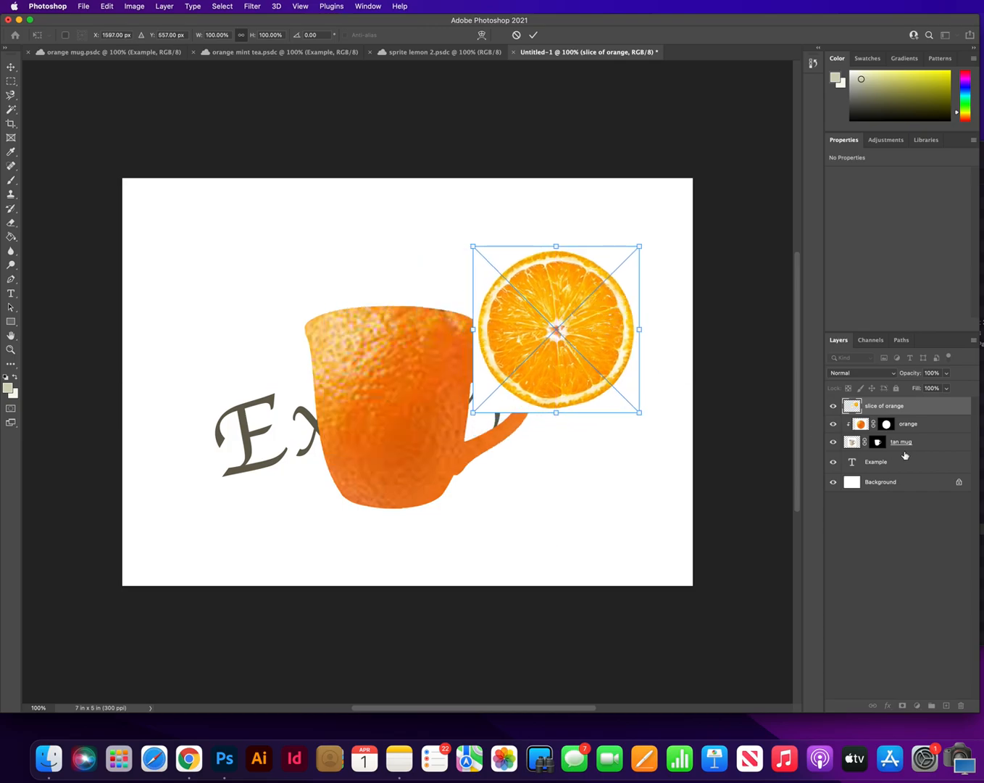
{"action": "left_click", "coordinate": [910, 420]}
{"action": "left_click", "coordinate": [908, 408]}
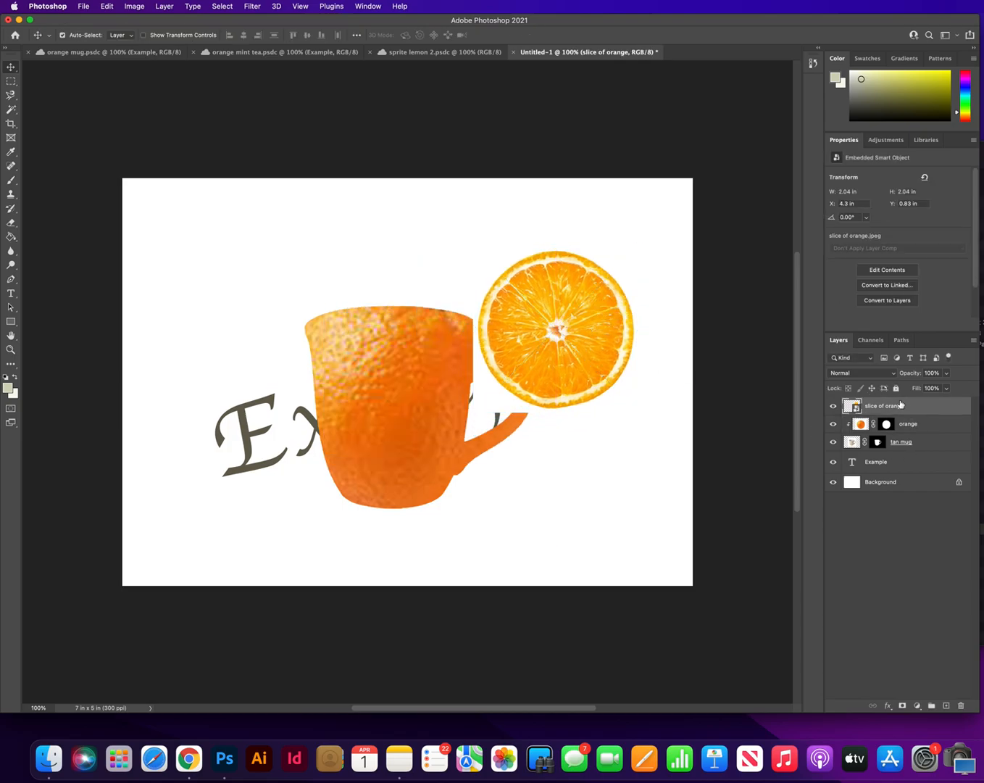
Convert the slice of orange smart object to layers, retaining its transforms, and remove its background
{"action": "left_click", "coordinate": [891, 302]}
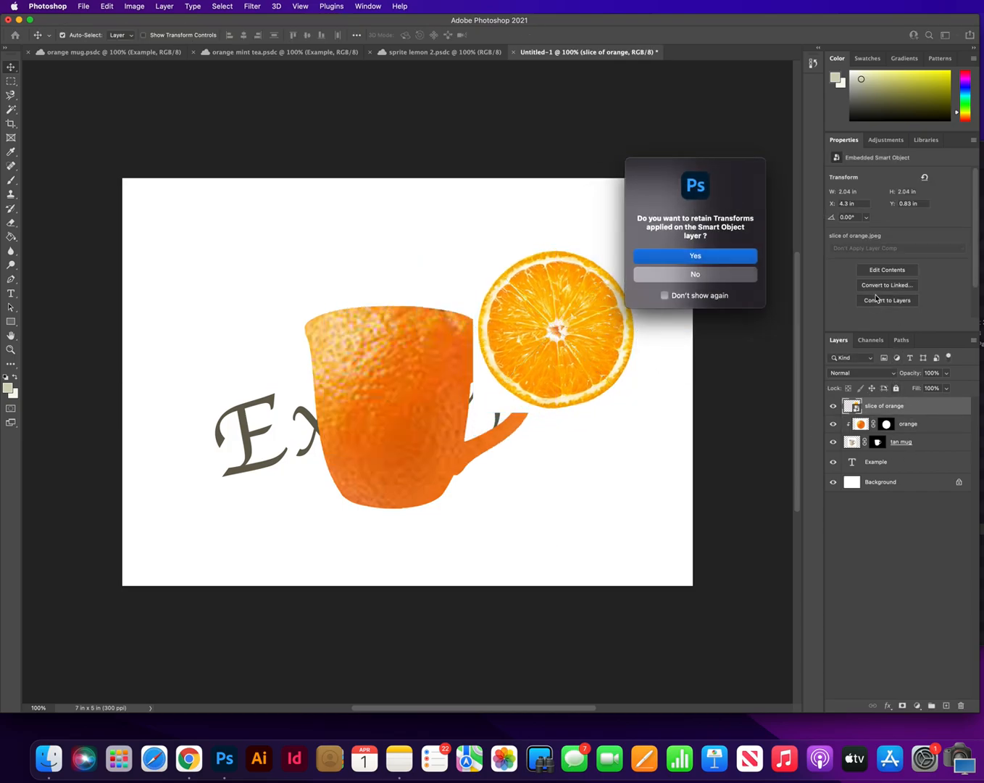
{"action": "left_click", "coordinate": [710, 258]}
{"action": "left_click", "coordinate": [874, 274]}
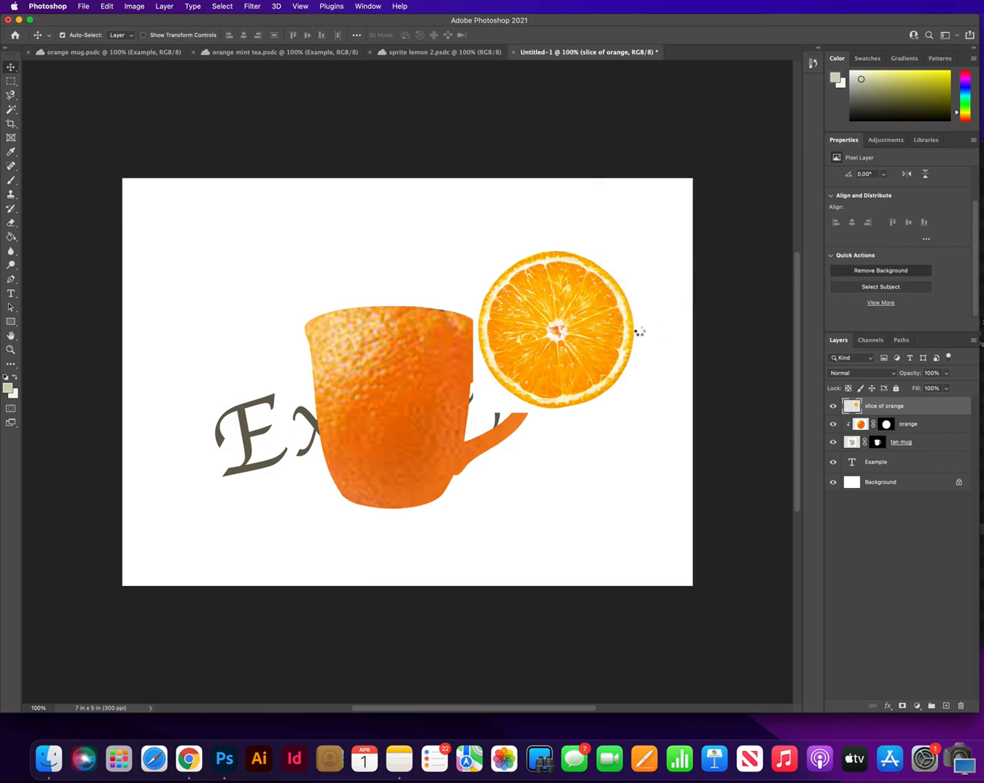
Move the orange slice onto the mug's opening and transform it to about 108.5% width and 34% height to fit the rim
{"action": "left_click_drag", "start_coordinate": [563, 325], "coordinate": [400, 322]}
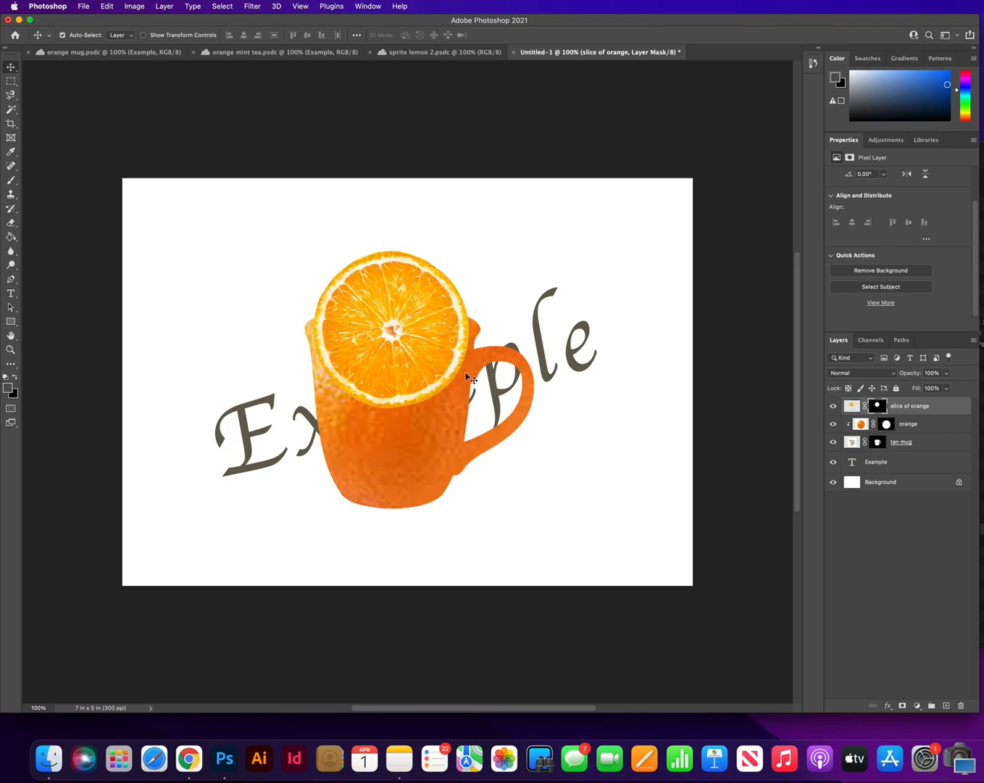
{"action": "key", "text": "ctrl+t"}
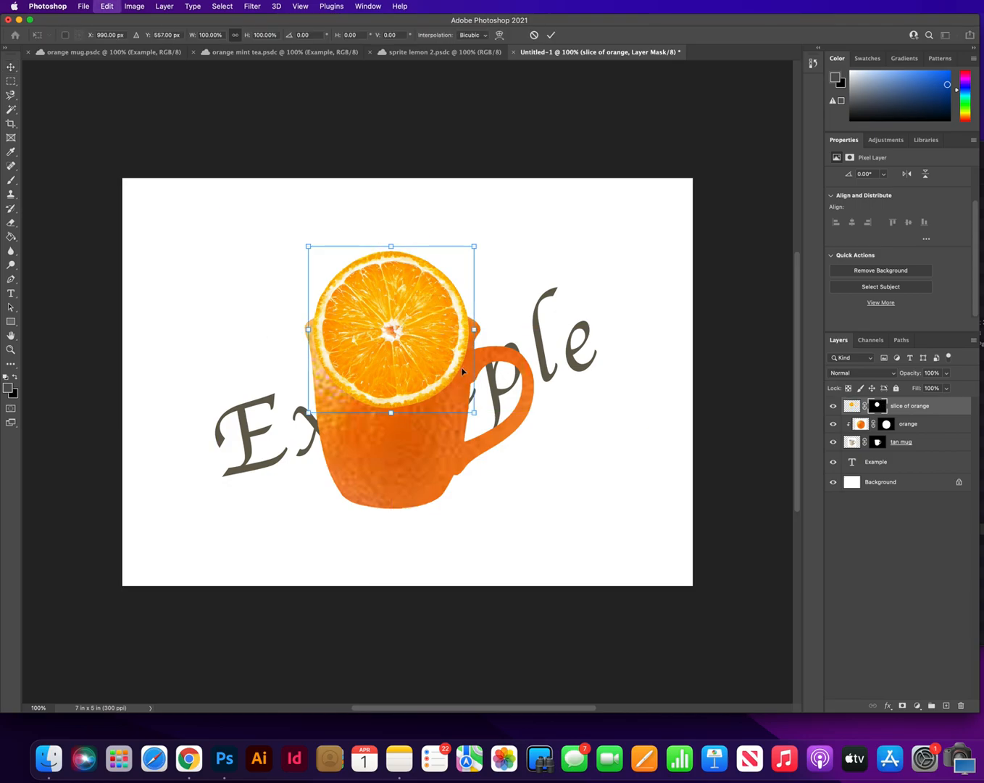
{"action": "left_click_drag", "start_coordinate": [474, 413], "coordinate": [484, 422]}
{"action": "left_click_drag", "start_coordinate": [309, 334], "coordinate": [303, 333]}
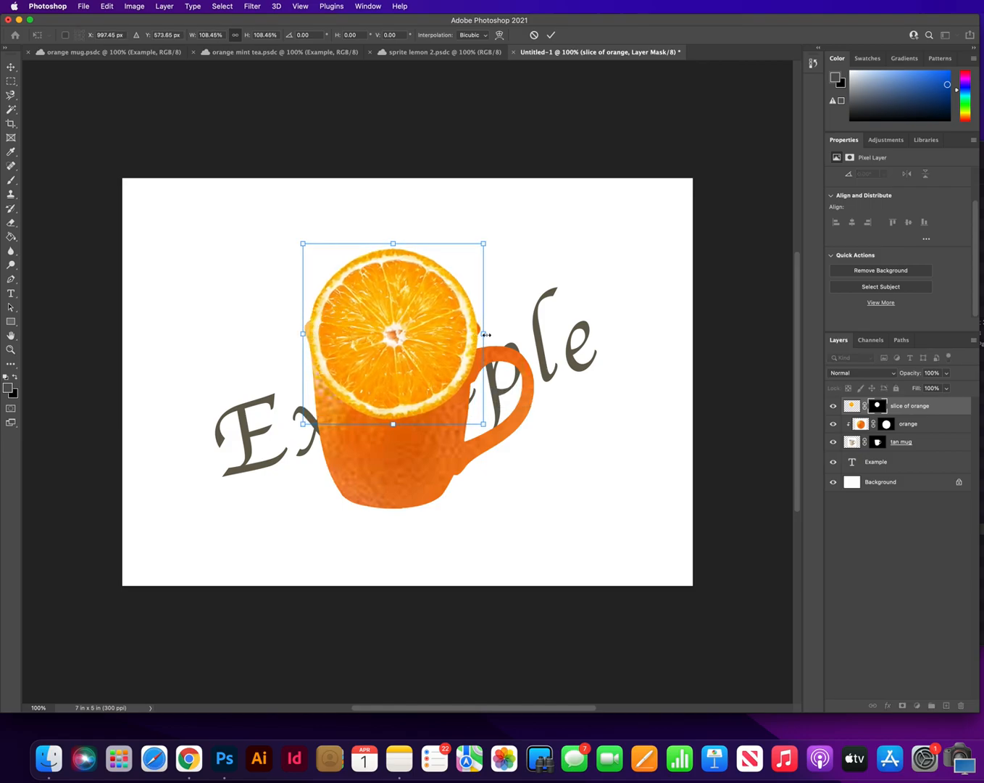
{"action": "left_click_drag", "start_coordinate": [393, 425], "coordinate": [433, 350]}
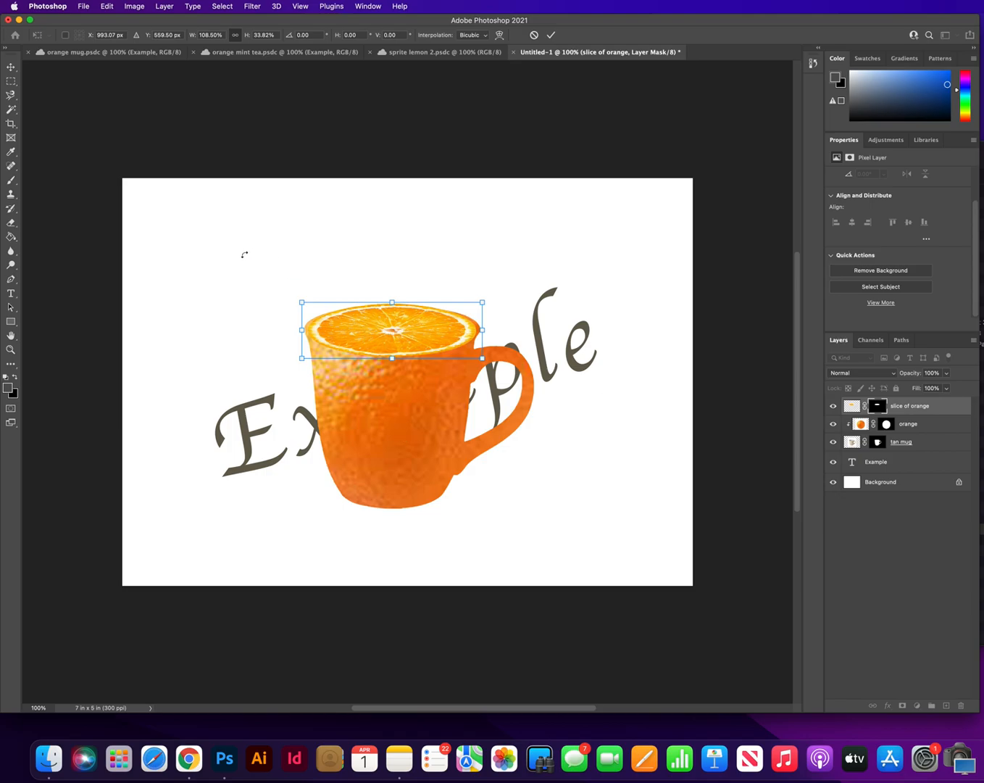
{"action": "key", "text": "Return"}
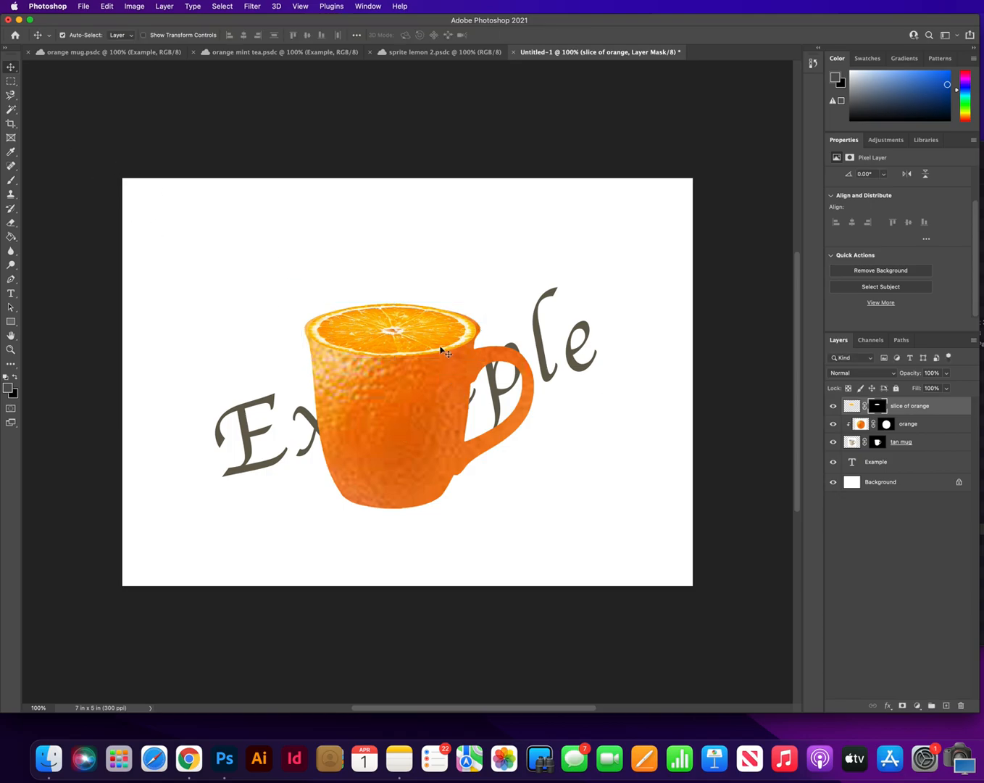
Fine-tune the orange slice's height to about 98.5% with Free Transform and apply it
{"action": "right_click", "coordinate": [440, 337]}
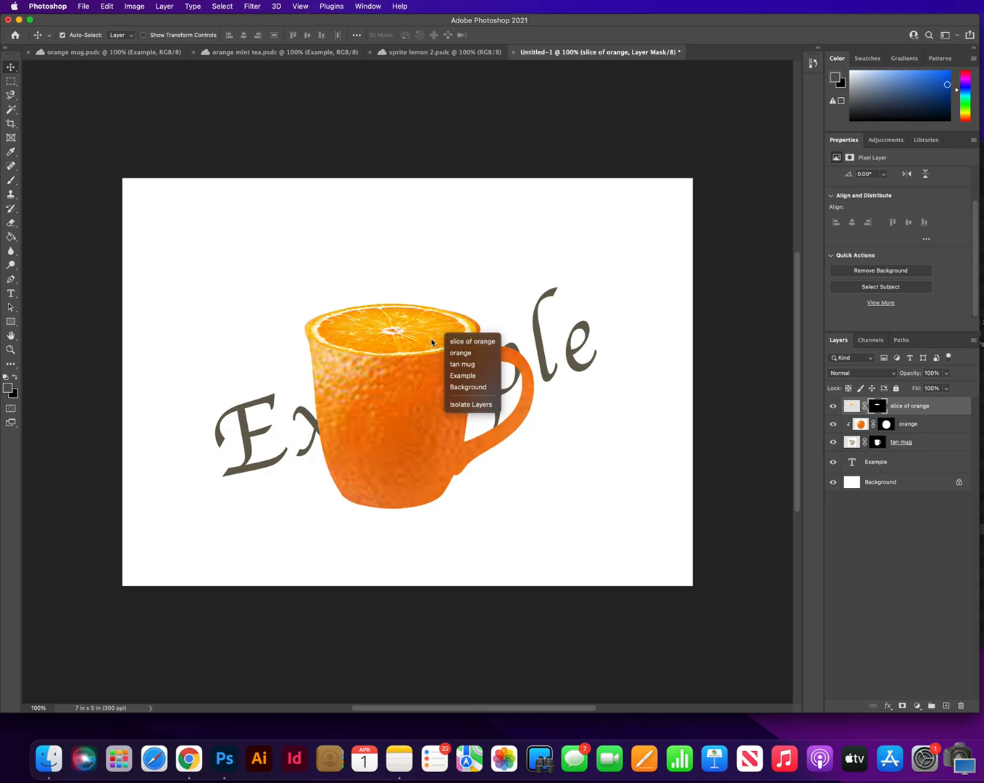
{"action": "key", "text": "super+t"}
{"action": "right_click", "coordinate": [433, 337]}
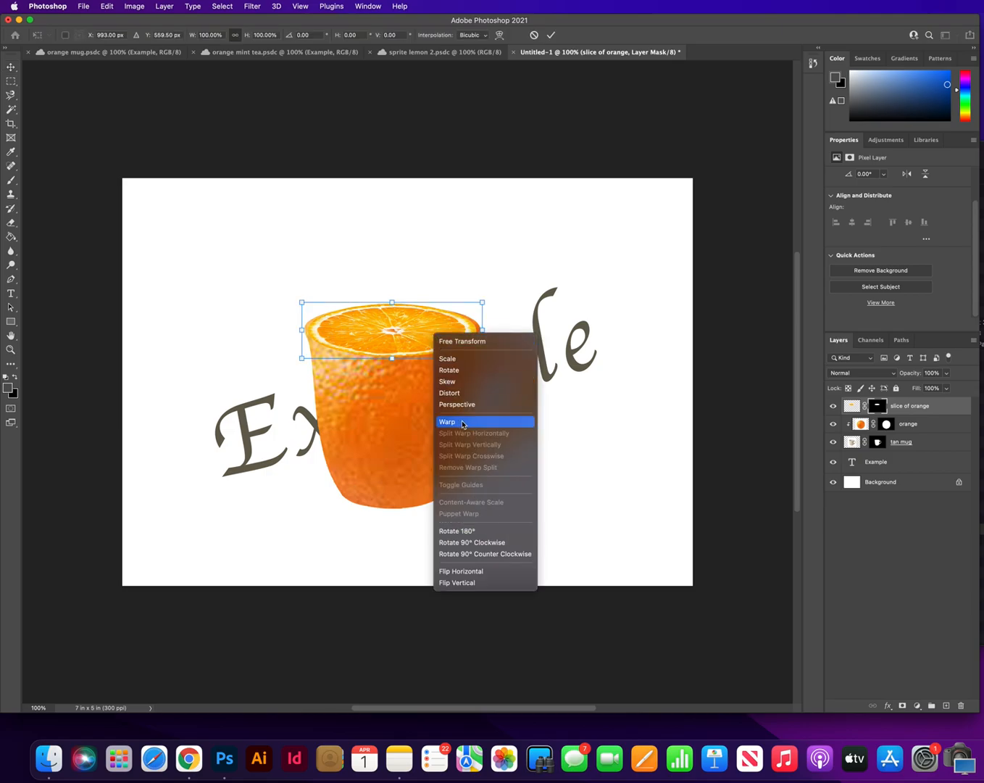
{"action": "left_click", "coordinate": [638, 352]}
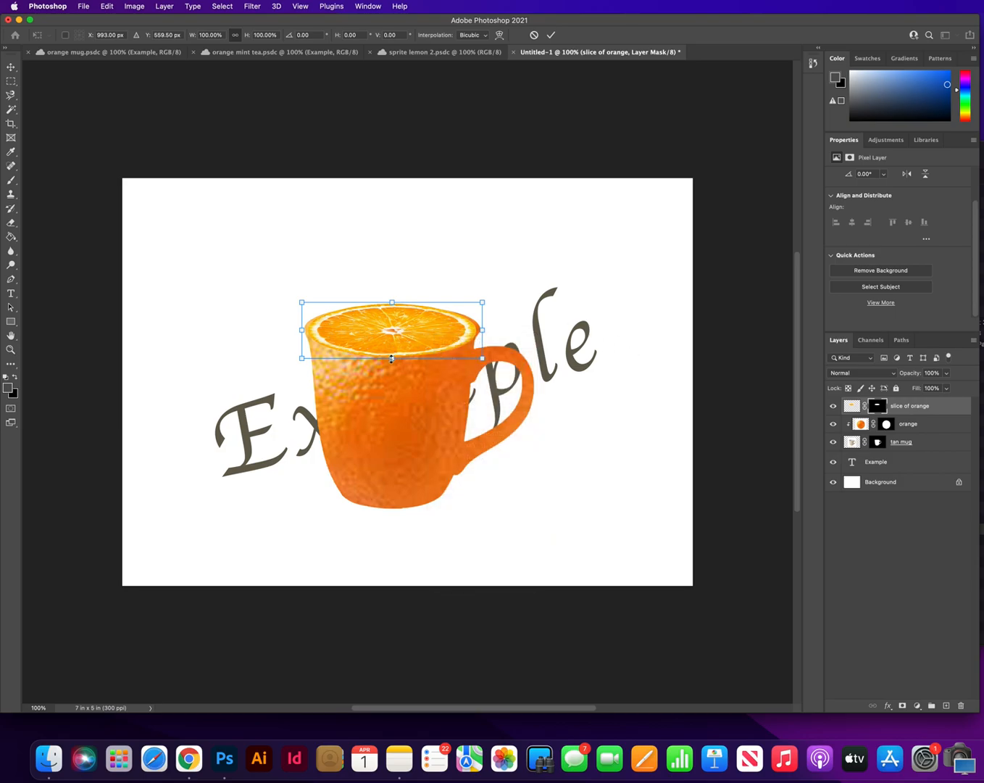
{"action": "mouse_move", "coordinate": [392, 359]}
{"action": "left_mouse_down"}
{"action": "mouse_move", "coordinate": [392, 399]}
{"action": "mouse_move", "coordinate": [403, 359]}
{"action": "left_mouse_up"}
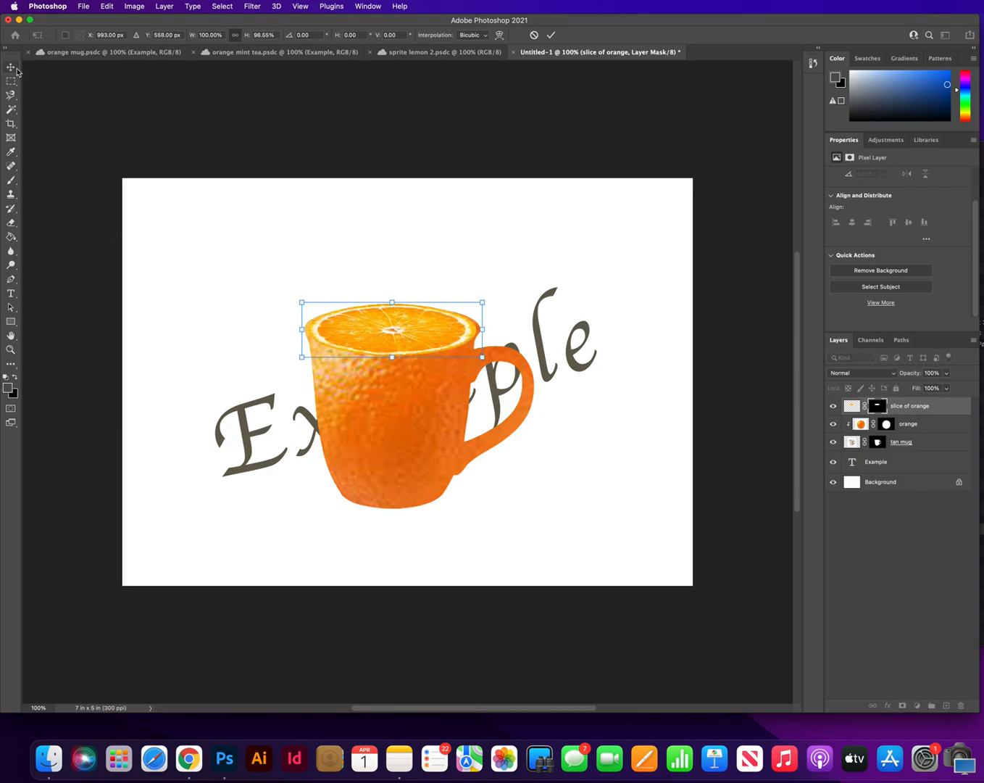
{"action": "left_click", "coordinate": [11, 68]}
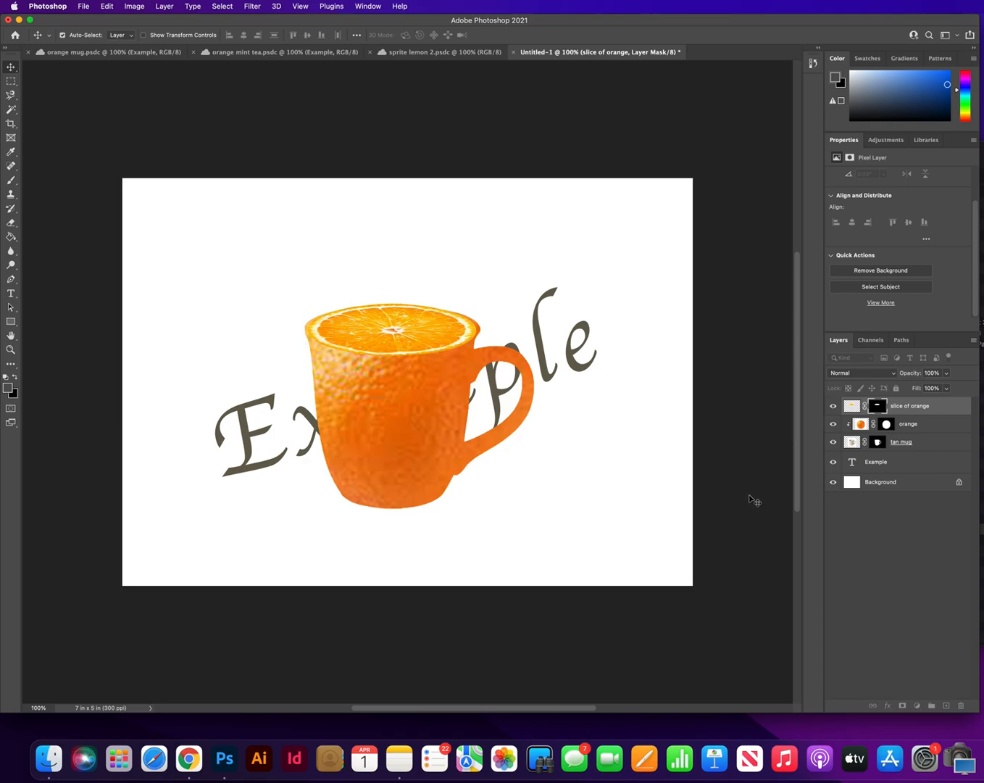
Deselect the slice of orange layer and add a new empty layer at the top of the layer stack
{"action": "left_click", "coordinate": [946, 687]}
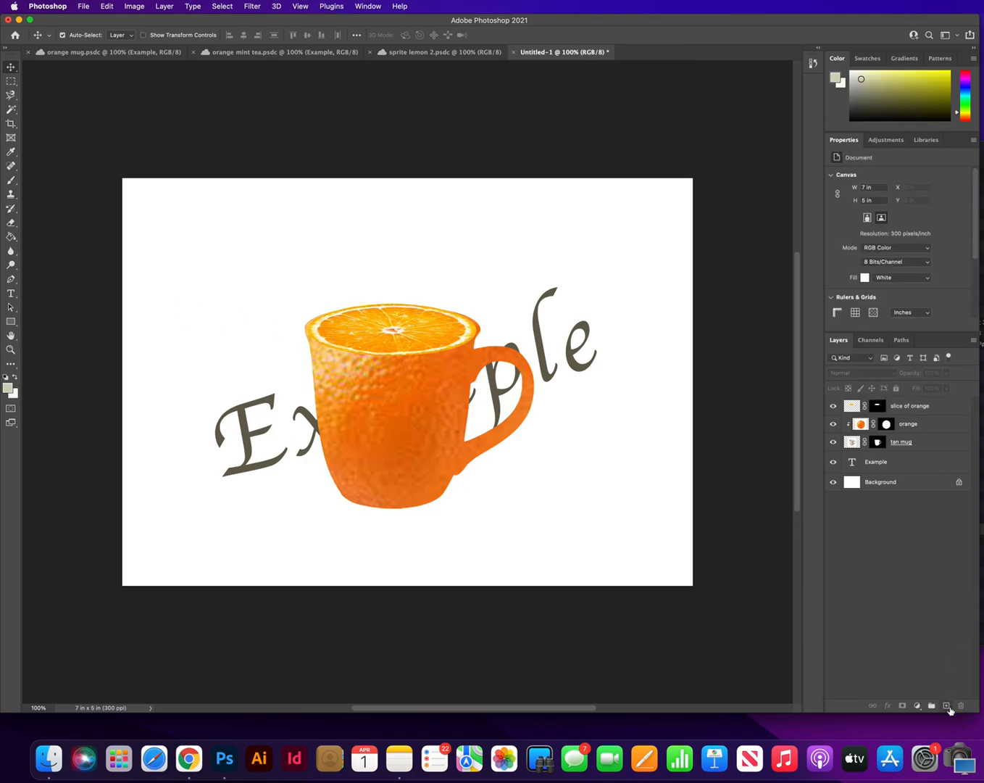
{"action": "left_click", "coordinate": [946, 706]}
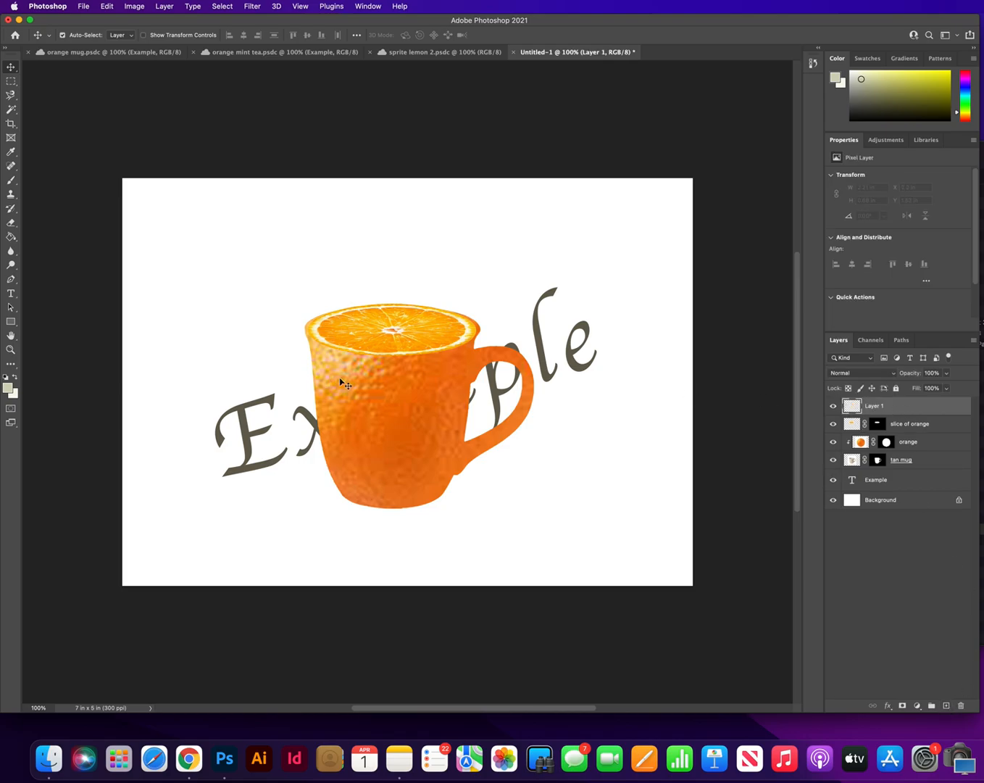
Set up the Brush tool with the Soft Round general brush at 97 px and a black foreground colour
{"action": "left_click", "coordinate": [11, 181]}
{"action": "left_click", "coordinate": [46, 183]}
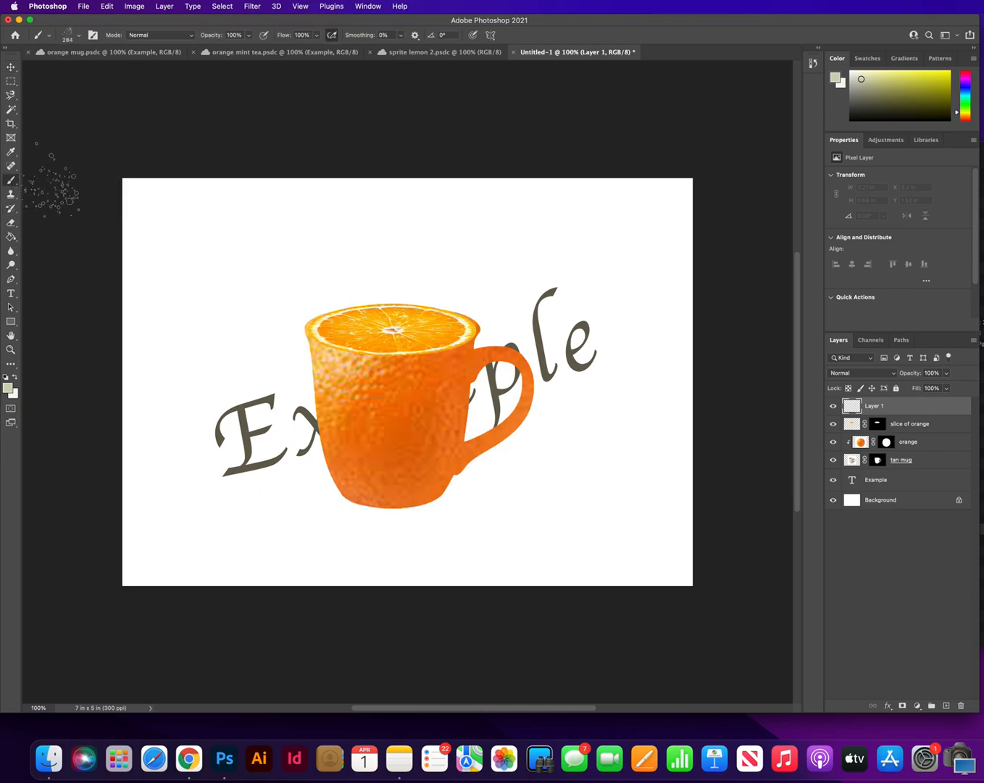
{"action": "left_click", "coordinate": [79, 38]}
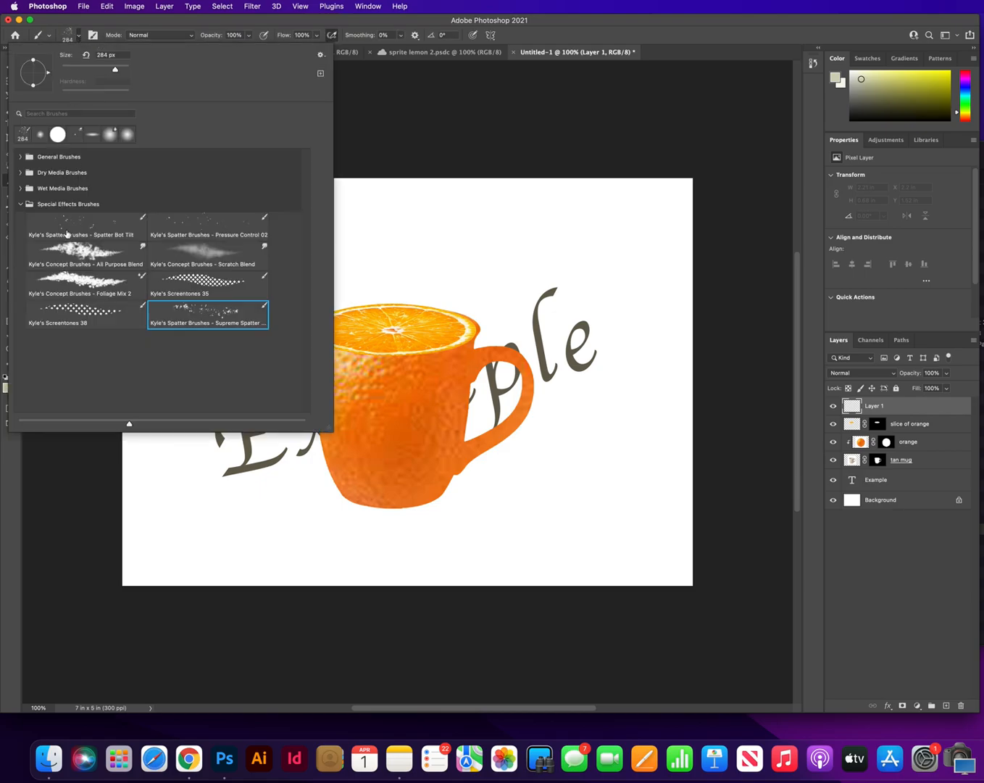
{"action": "left_click", "coordinate": [21, 205]}
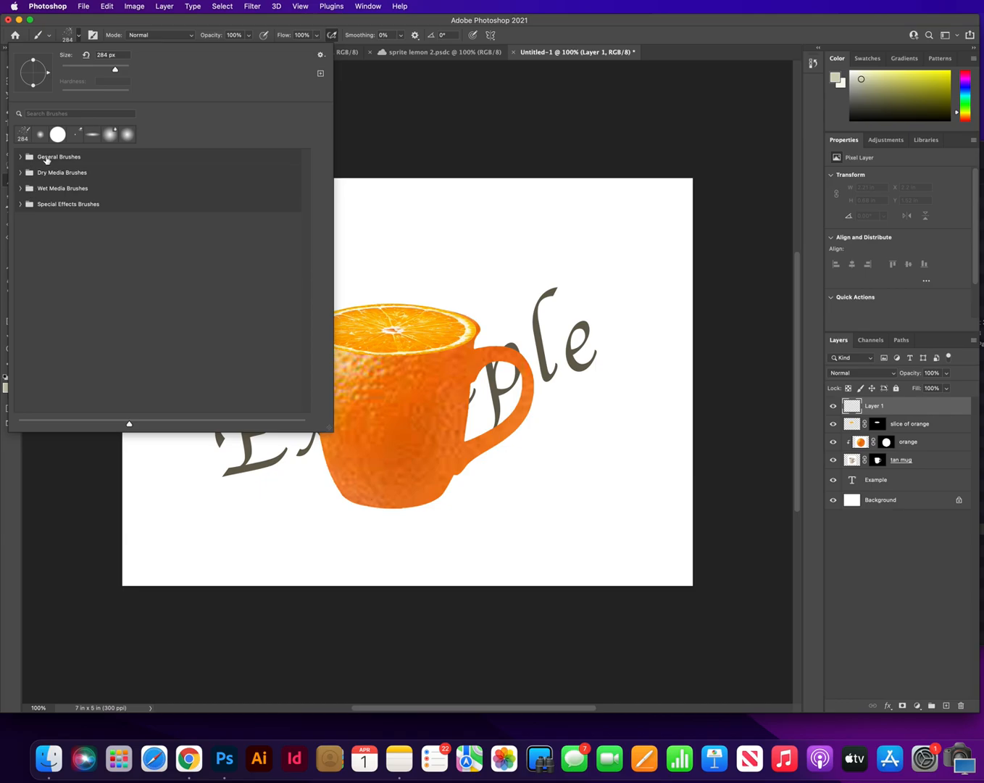
{"action": "left_click", "coordinate": [19, 157]}
{"action": "left_click", "coordinate": [80, 179]}
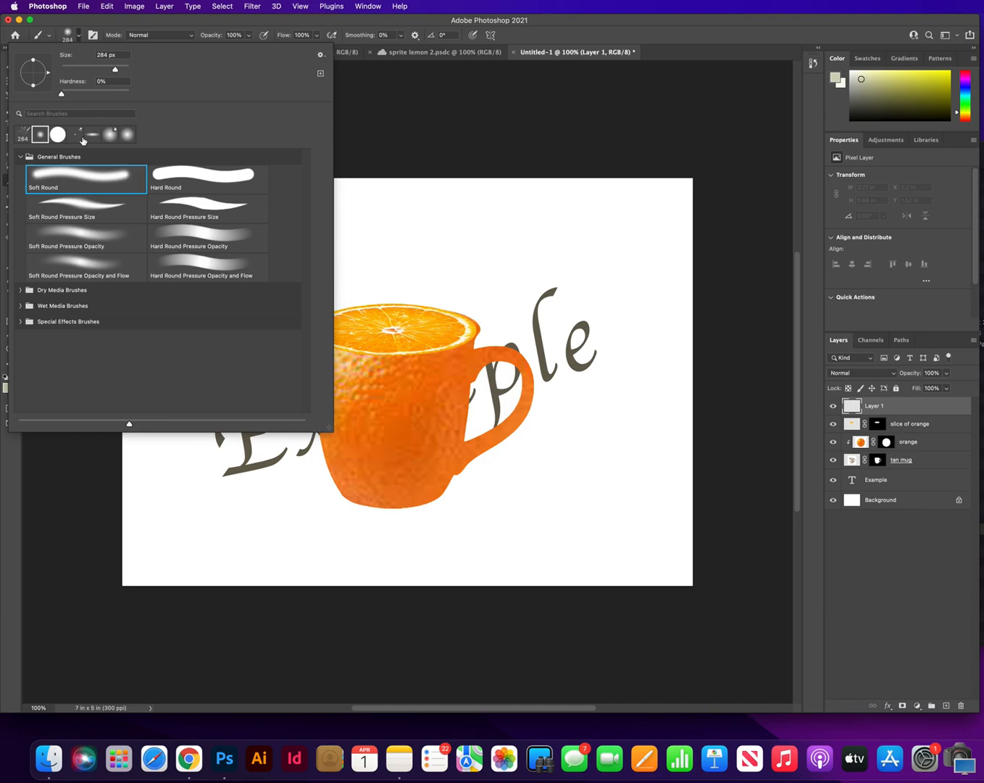
{"action": "left_click_drag", "start_coordinate": [115, 69], "coordinate": [92, 70]}
{"action": "left_click_drag", "start_coordinate": [92, 70], "coordinate": [95, 70]}
{"action": "left_click", "coordinate": [388, 104]}
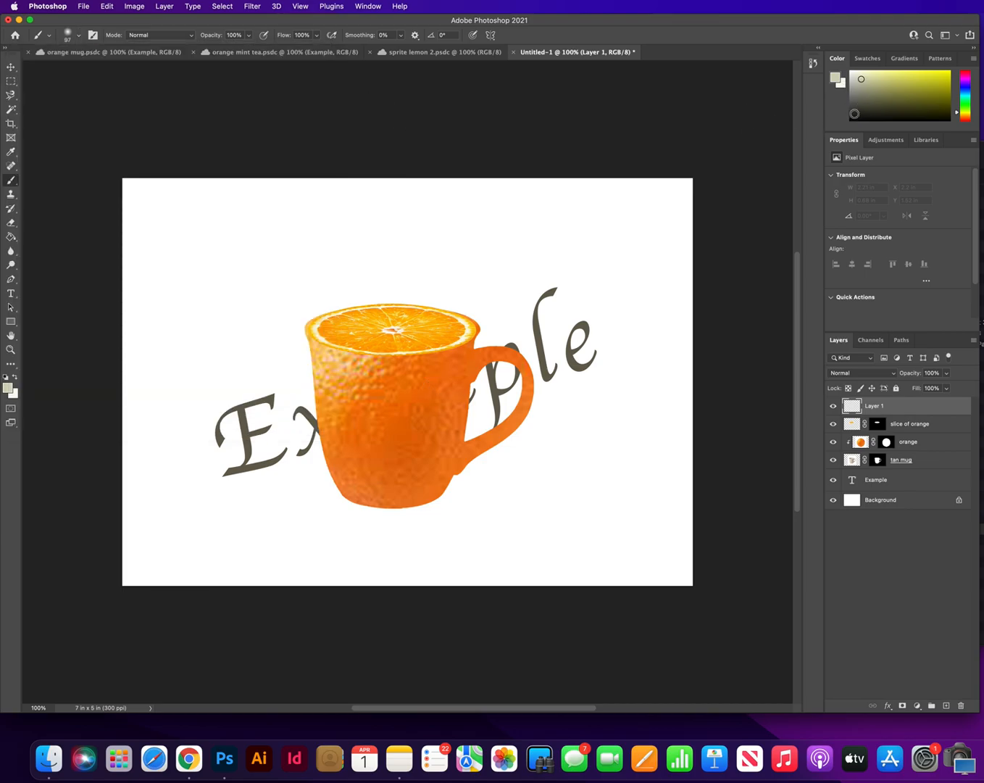
{"action": "left_click", "coordinate": [852, 120]}
{"action": "left_click_drag", "start_coordinate": [438, 373], "coordinate": [434, 427]}
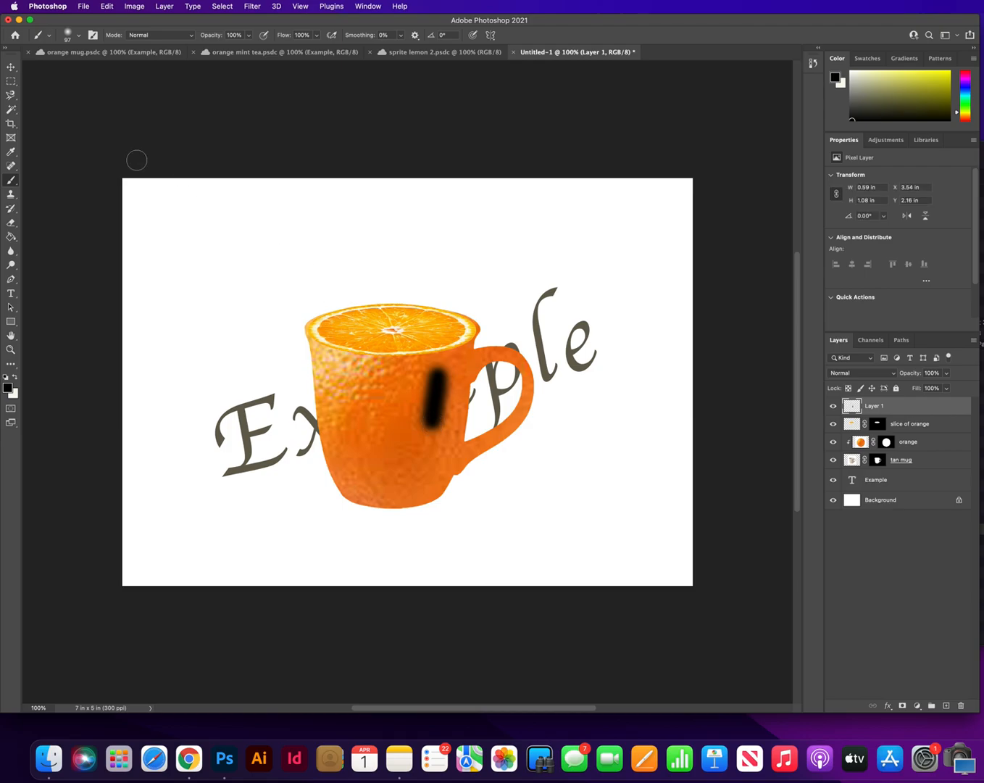
{"action": "left_click", "coordinate": [107, 6]}
{"action": "left_click", "coordinate": [138, 18]}
Set the brush opacity to 9% and paint soft black shading down both sides of the mug and along its base
{"action": "left_click", "coordinate": [247, 37]}
{"action": "left_click_drag", "start_coordinate": [250, 48], "coordinate": [203, 48]}
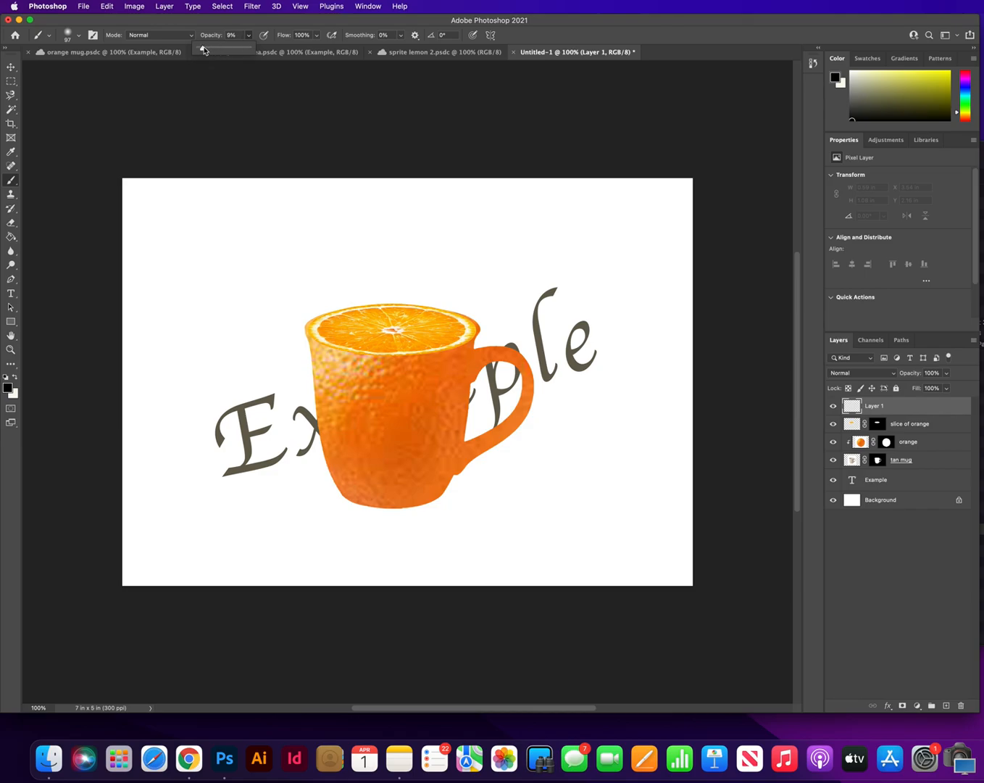
{"action": "left_click", "coordinate": [445, 403]}
{"action": "left_click_drag", "start_coordinate": [445, 405], "coordinate": [428, 473]}
{"action": "mouse_move", "coordinate": [444, 384]}
{"action": "left_mouse_down"}
{"action": "mouse_move", "coordinate": [410, 463]}
{"action": "mouse_move", "coordinate": [420, 460]}
{"action": "mouse_move", "coordinate": [445, 365]}
{"action": "mouse_move", "coordinate": [420, 462]}
{"action": "mouse_move", "coordinate": [401, 485]}
{"action": "mouse_move", "coordinate": [437, 478]}
{"action": "mouse_move", "coordinate": [458, 364]}
{"action": "left_mouse_up"}
{"action": "mouse_move", "coordinate": [327, 393]}
{"action": "left_mouse_down"}
{"action": "mouse_move", "coordinate": [348, 480]}
{"action": "mouse_move", "coordinate": [331, 422]}
{"action": "mouse_move", "coordinate": [341, 475]}
{"action": "mouse_move", "coordinate": [377, 489]}
{"action": "mouse_move", "coordinate": [359, 491]}
{"action": "mouse_move", "coordinate": [436, 499]}
{"action": "left_mouse_up"}
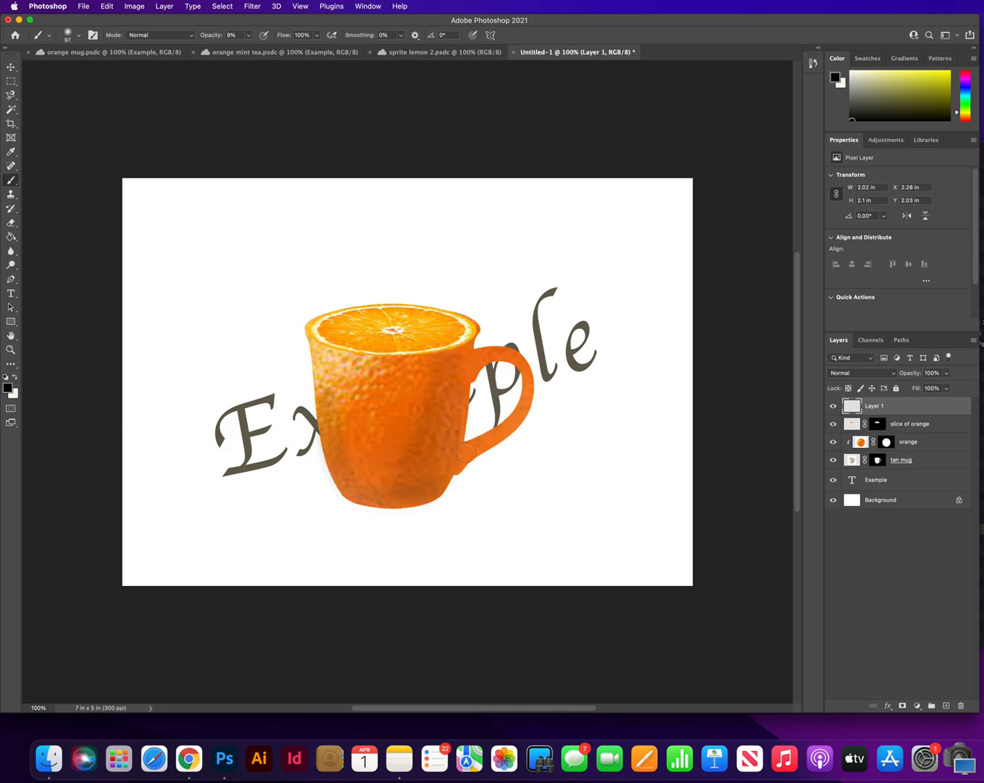
Deepen the shading where the handle meets the mug, along the handle side of the body and below the slice's rim
{"action": "left_click_drag", "start_coordinate": [466, 453], "coordinate": [474, 457]}
{"action": "left_click_drag", "start_coordinate": [473, 357], "coordinate": [464, 382]}
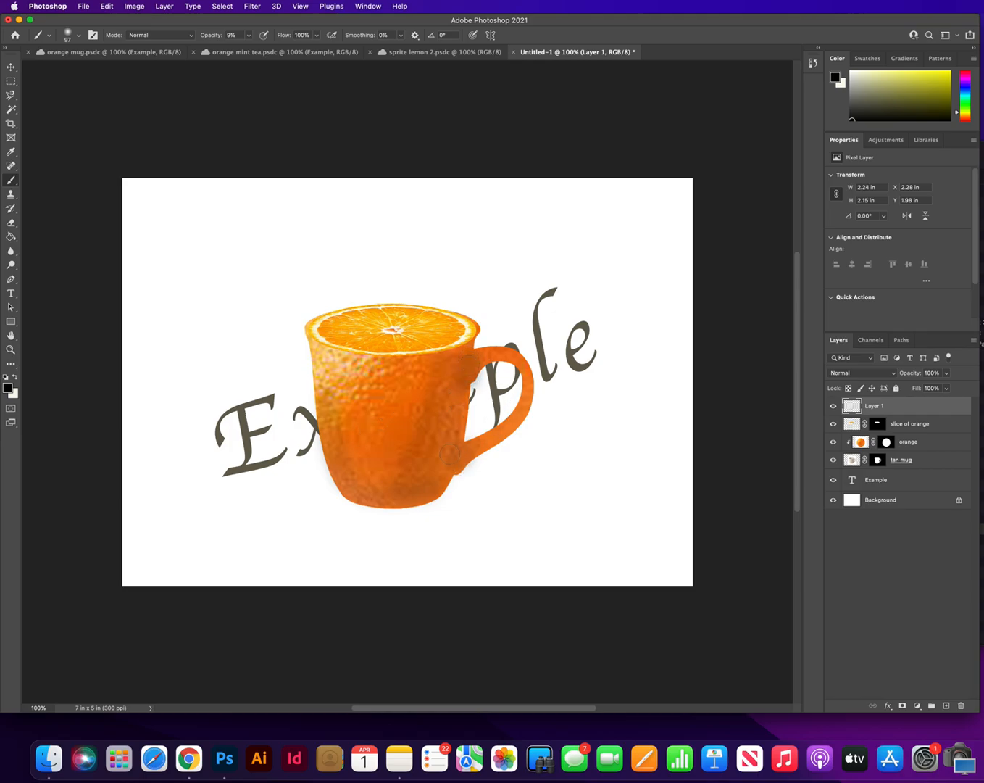
{"action": "left_click_drag", "start_coordinate": [449, 453], "coordinate": [439, 474]}
{"action": "mouse_move", "coordinate": [451, 423]}
{"action": "left_mouse_down"}
{"action": "mouse_move", "coordinate": [431, 483]}
{"action": "mouse_move", "coordinate": [456, 434]}
{"action": "mouse_move", "coordinate": [458, 355]}
{"action": "left_mouse_up"}
{"action": "left_click_drag", "start_coordinate": [312, 332], "coordinate": [344, 355]}
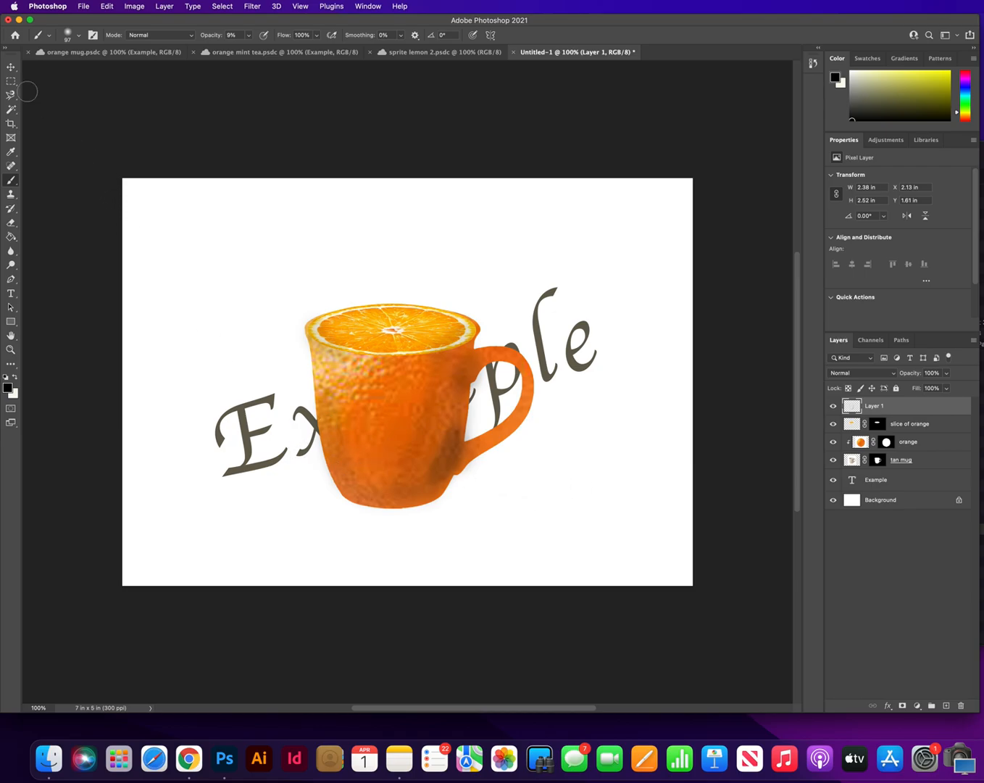
{"action": "left_click", "coordinate": [10, 69]}
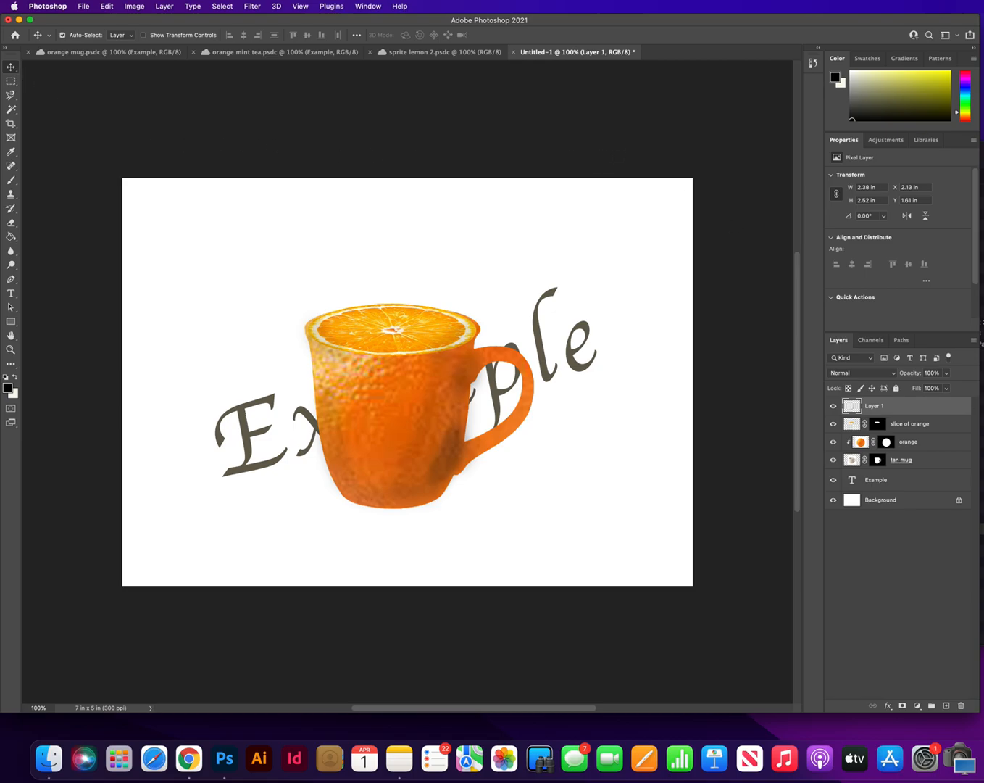
Try to place kitchen.webp from the Downloads folder into the document
{"action": "left_click", "coordinate": [982, 156]}
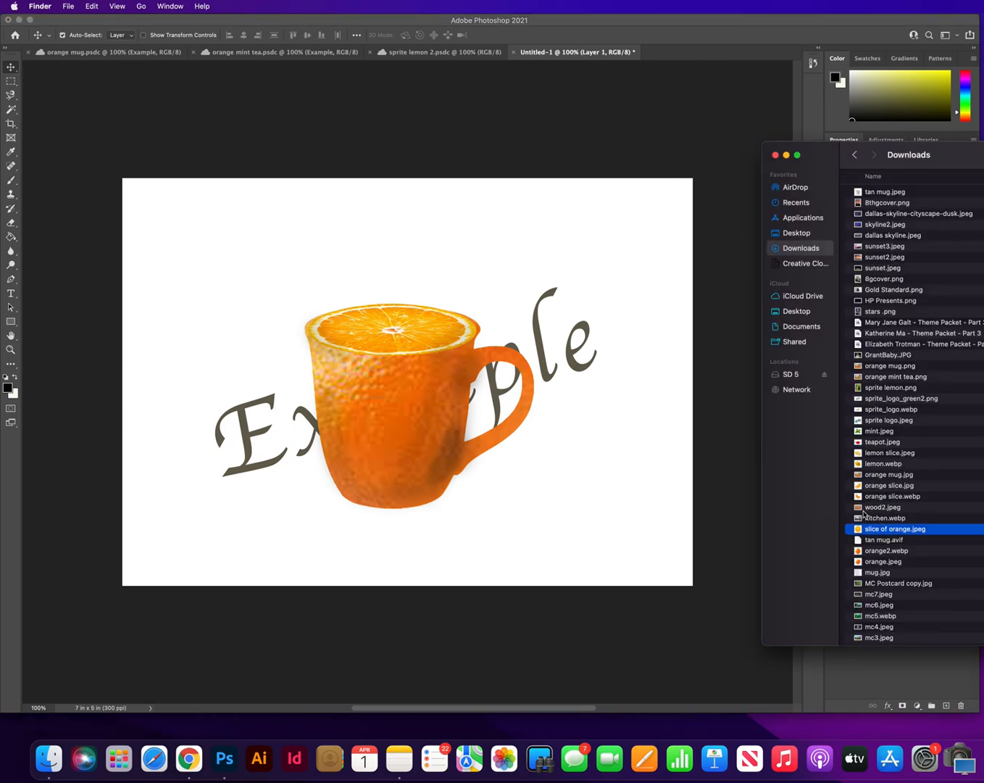
{"action": "left_click_drag", "start_coordinate": [878, 522], "coordinate": [572, 481]}
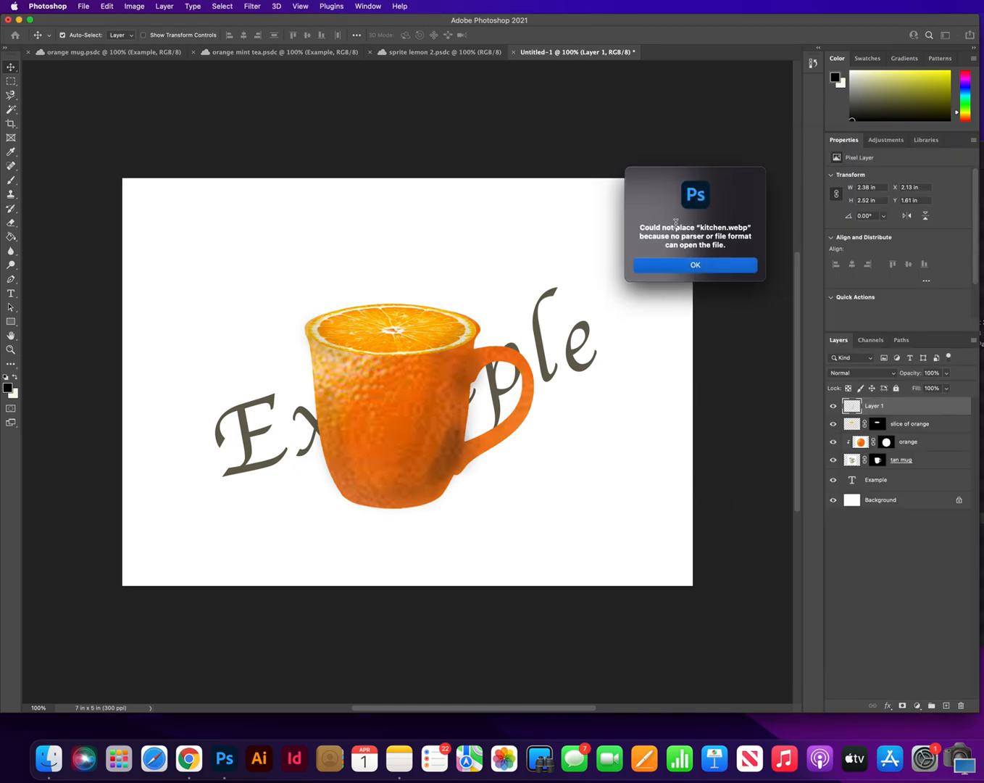
{"action": "left_click", "coordinate": [703, 265]}
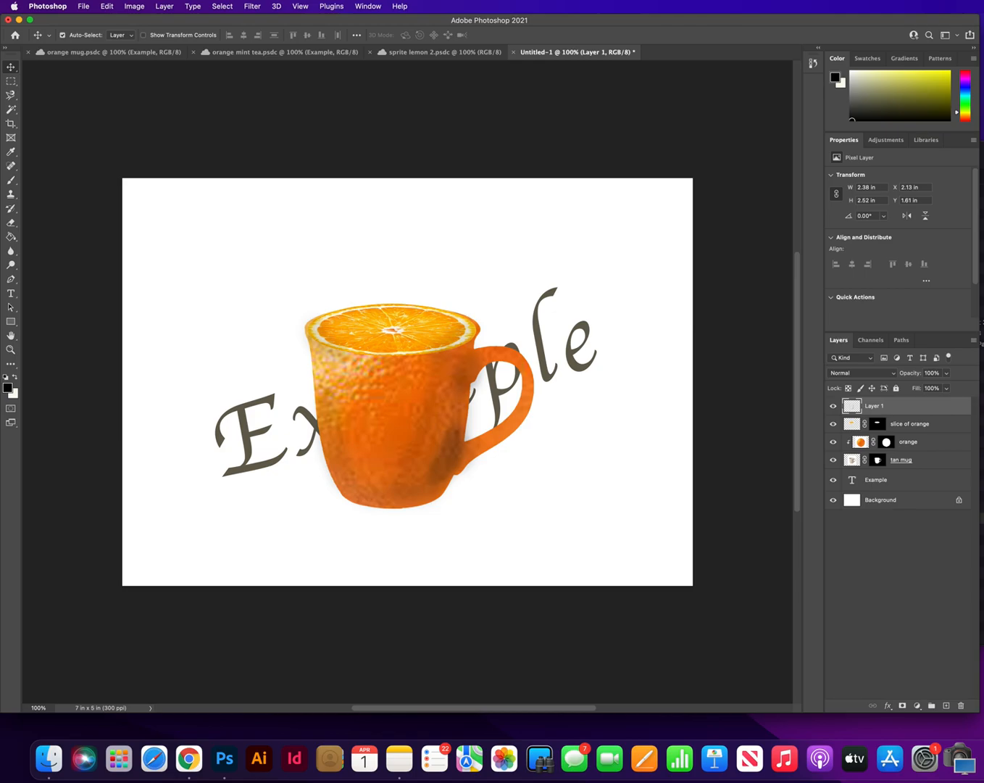
Place kitchen.png from the desktop, with its layer directly above Background and the Example text layer at the top
{"action": "left_click", "coordinate": [982, 564]}
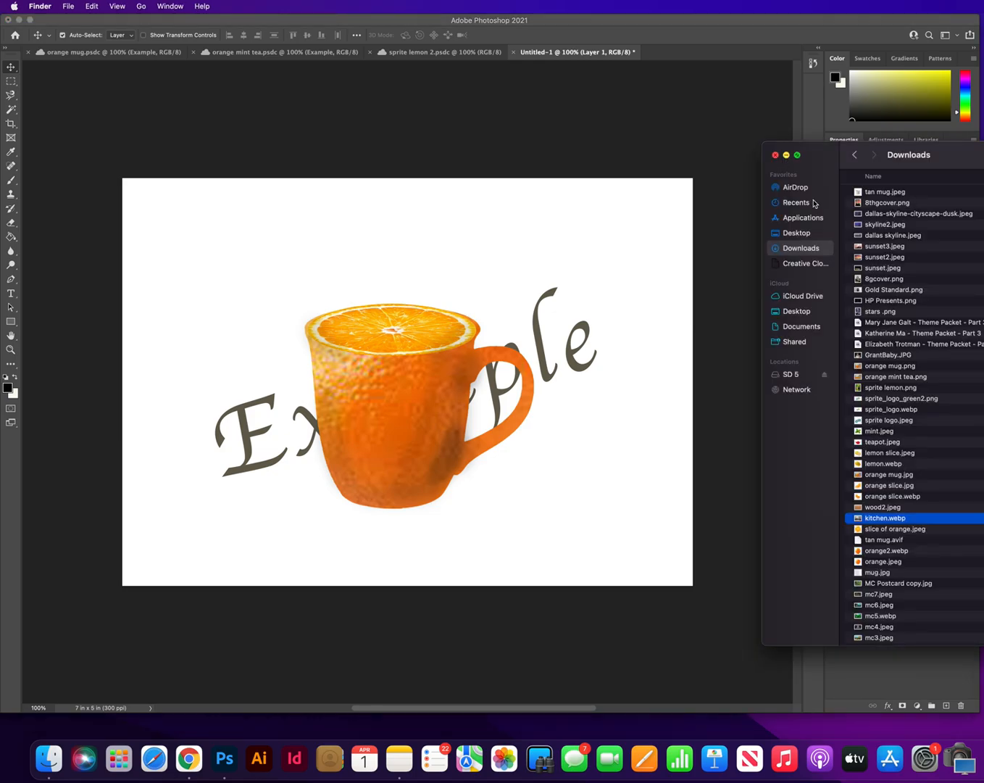
{"action": "key", "text": "super+m"}
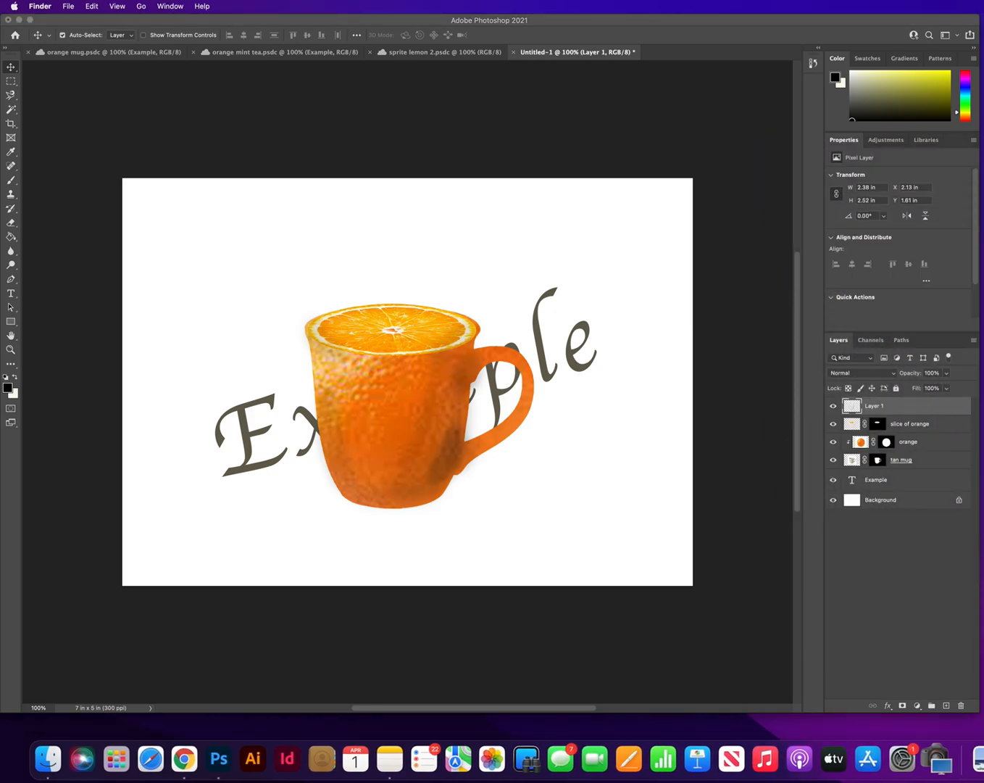
{"action": "left_click_drag", "start_coordinate": [978, 757], "coordinate": [569, 461]}
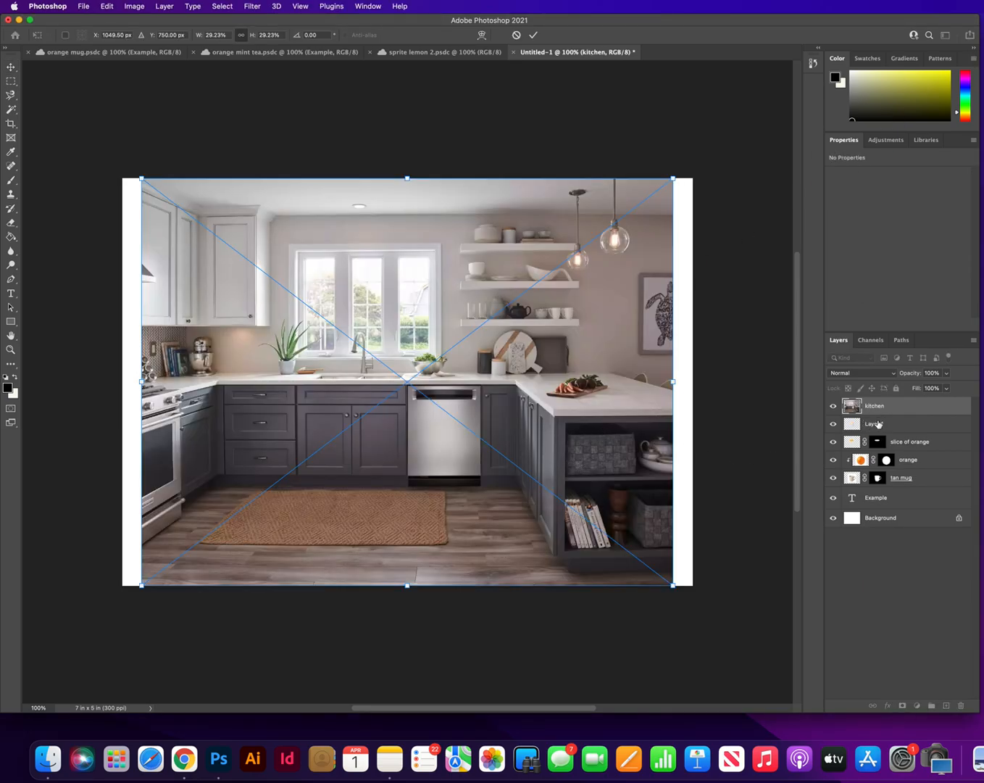
{"action": "mouse_move", "coordinate": [846, 406]}
{"action": "left_mouse_down"}
{"action": "mouse_move", "coordinate": [850, 499]}
{"action": "mouse_move", "coordinate": [861, 506]}
{"action": "mouse_move", "coordinate": [854, 403]}
{"action": "left_mouse_up"}
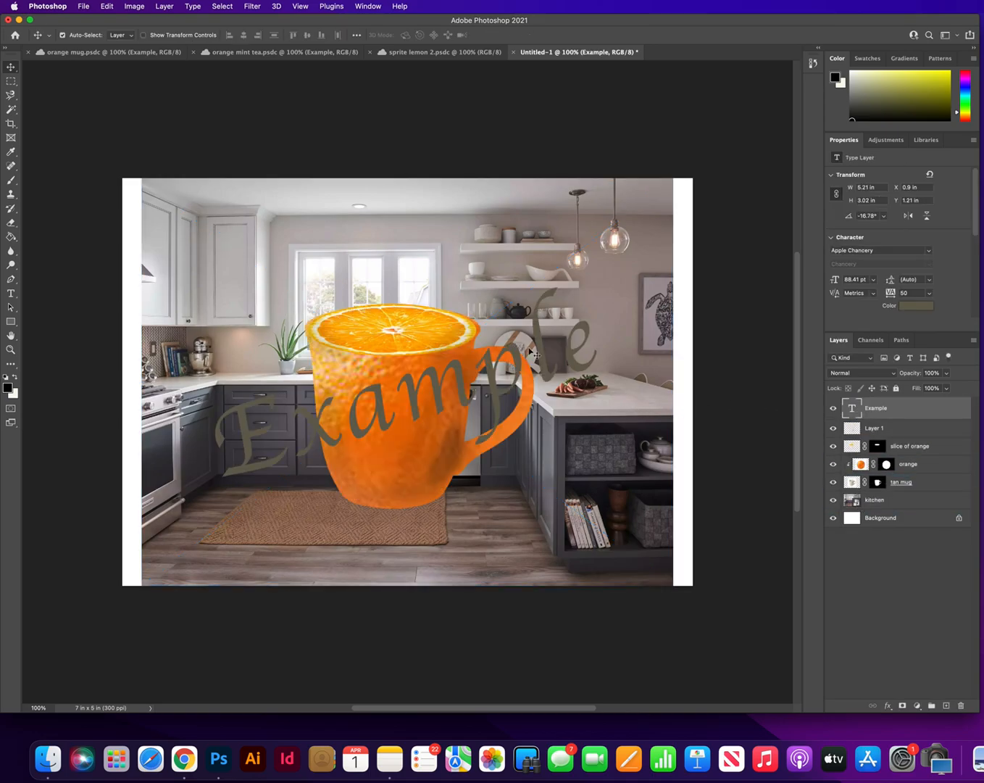
Reposition the kitchen layer and scale it to about 31.5% so it covers the full canvas width, applying the transform
{"action": "left_click", "coordinate": [892, 501]}
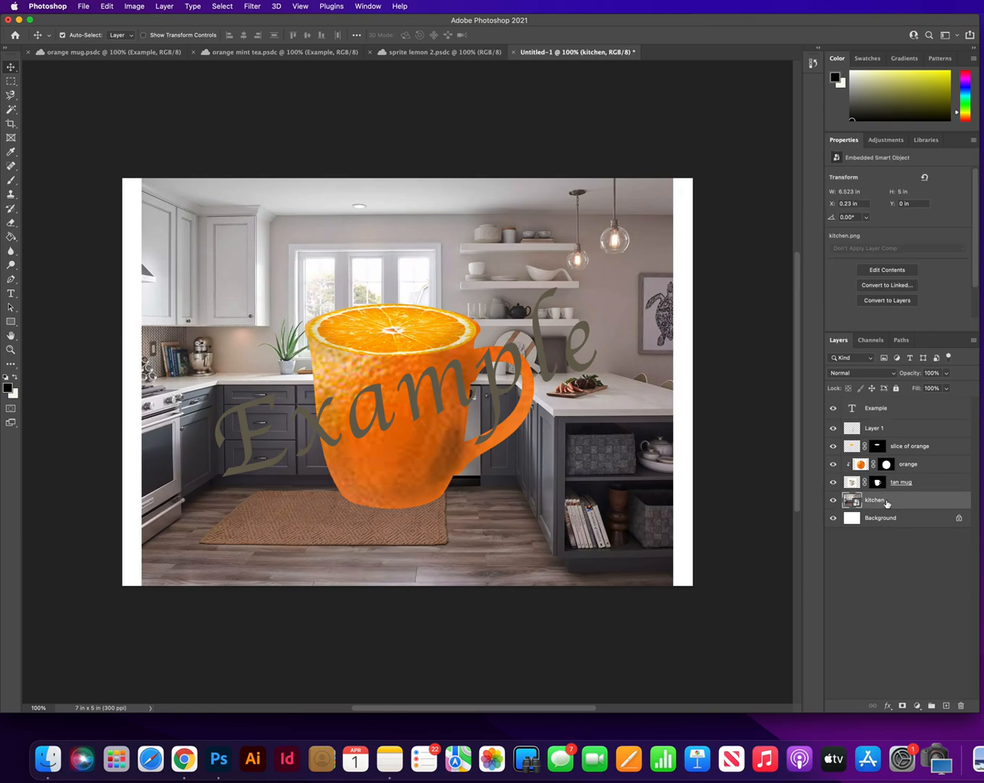
{"action": "left_click_drag", "start_coordinate": [645, 461], "coordinate": [624, 453]}
{"action": "key", "text": "super"}
{"action": "left_click_drag", "start_coordinate": [654, 577], "coordinate": [695, 606]}
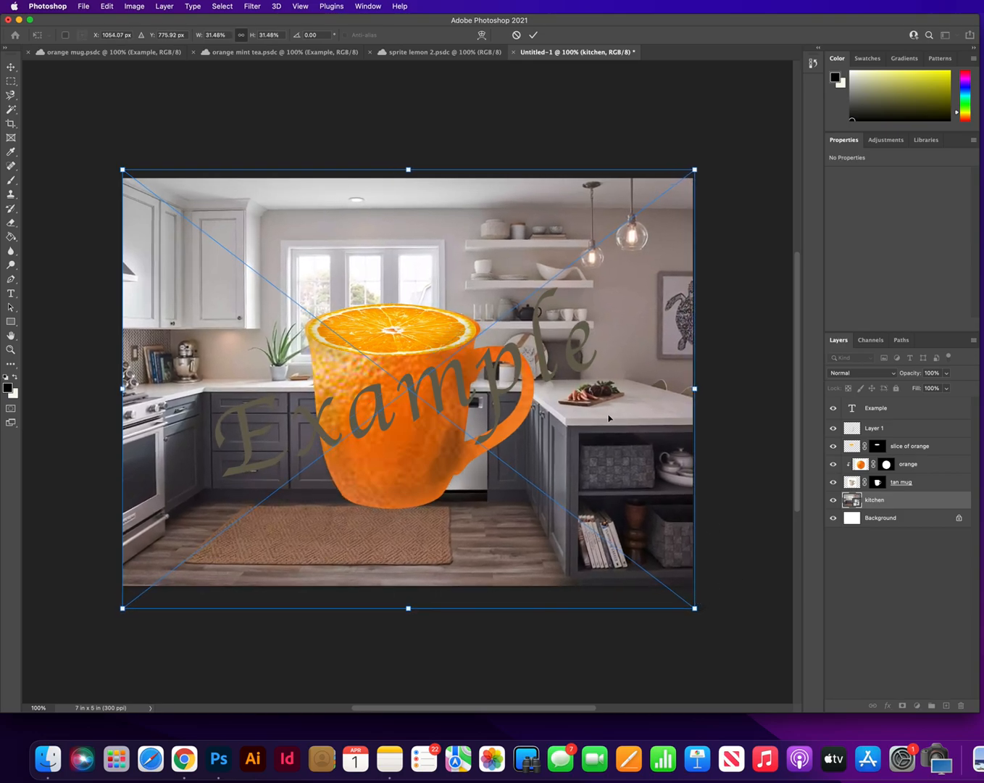
{"action": "left_click", "coordinate": [10, 67]}
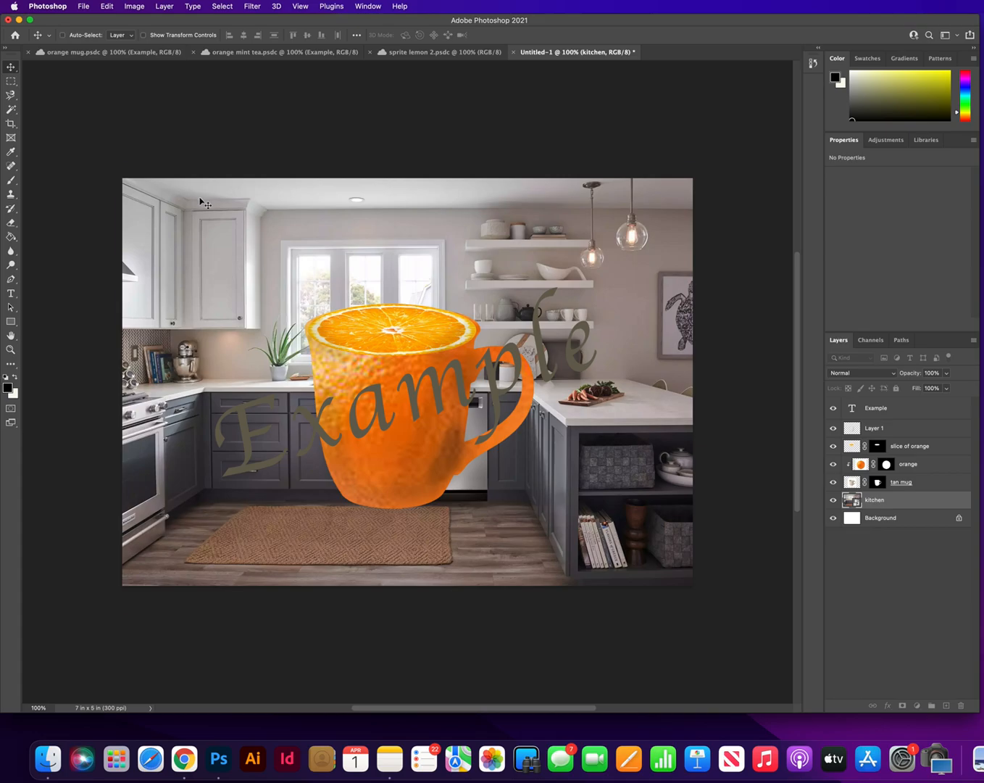
{"action": "key", "text": "super+t"}
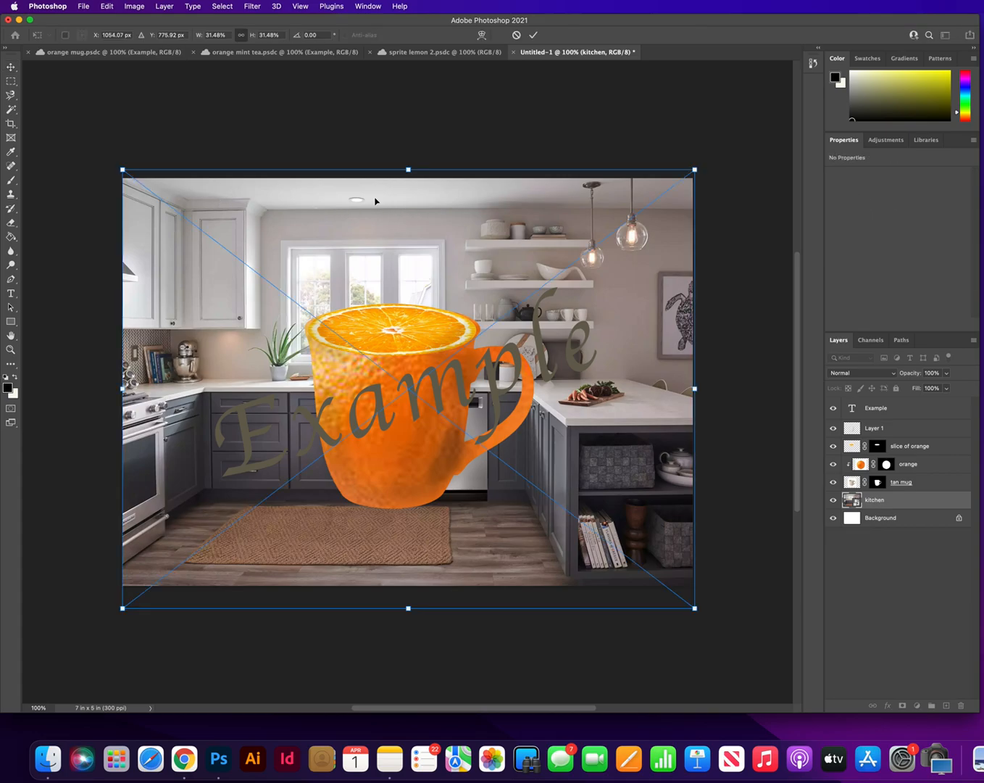
{"action": "left_click", "coordinate": [222, 6]}
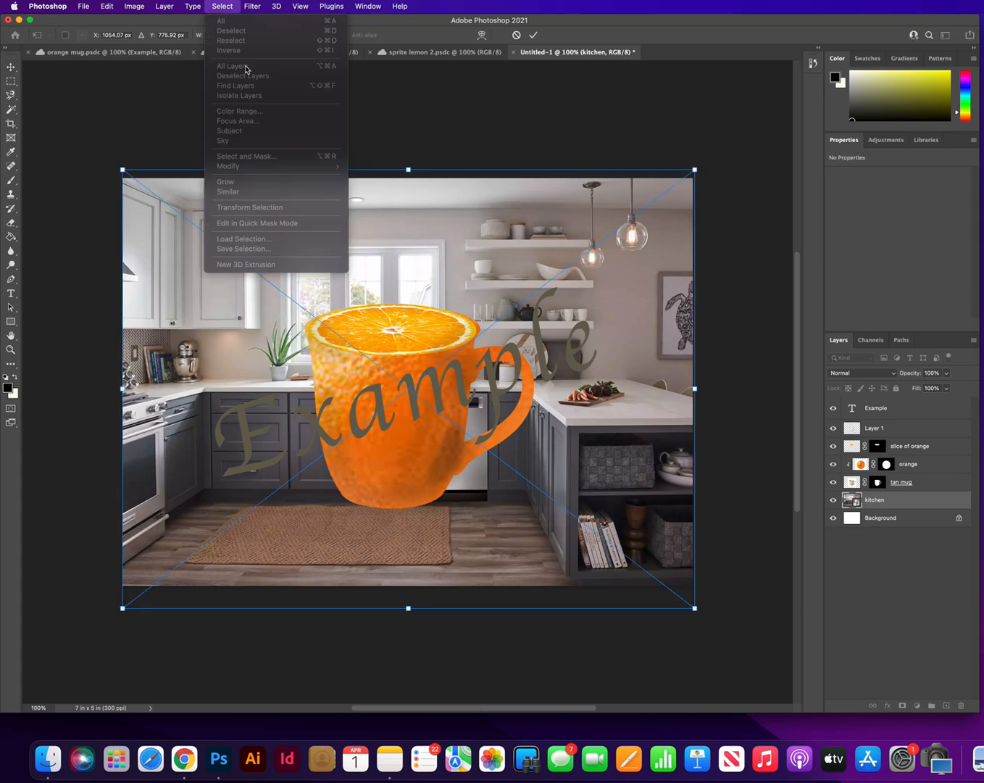
{"action": "key", "text": "Escape"}
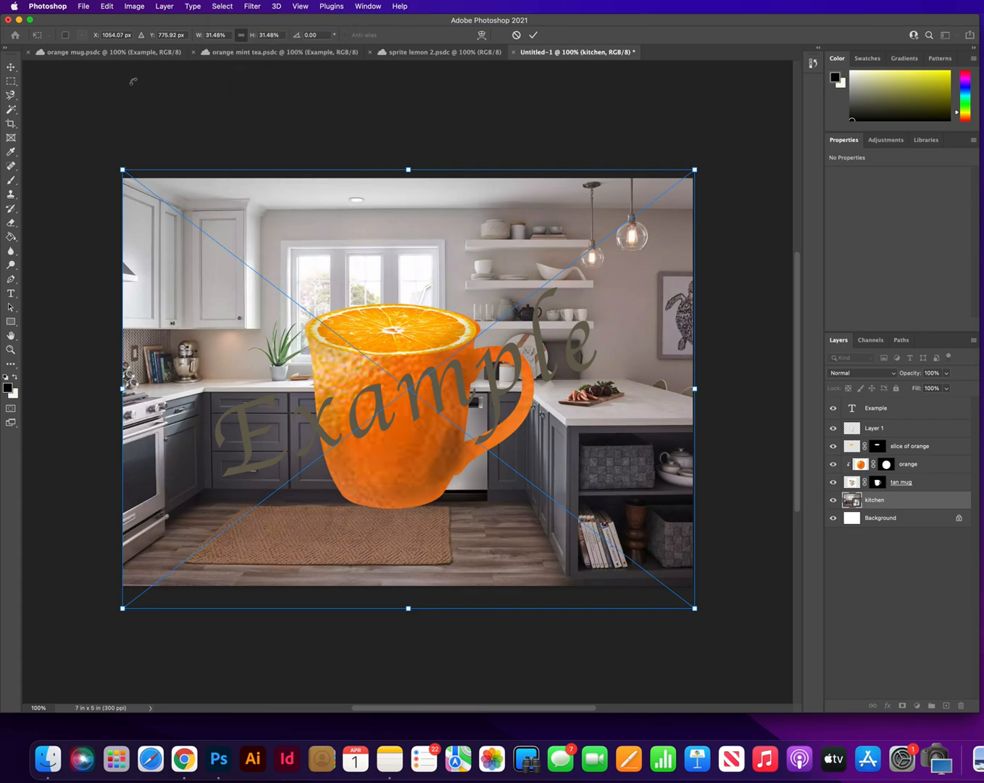
{"action": "left_click", "coordinate": [11, 67]}
Apply a Gaussian Blur with a radius of 8.0 pixels to the kitchen layer
{"action": "left_click", "coordinate": [166, 6]}
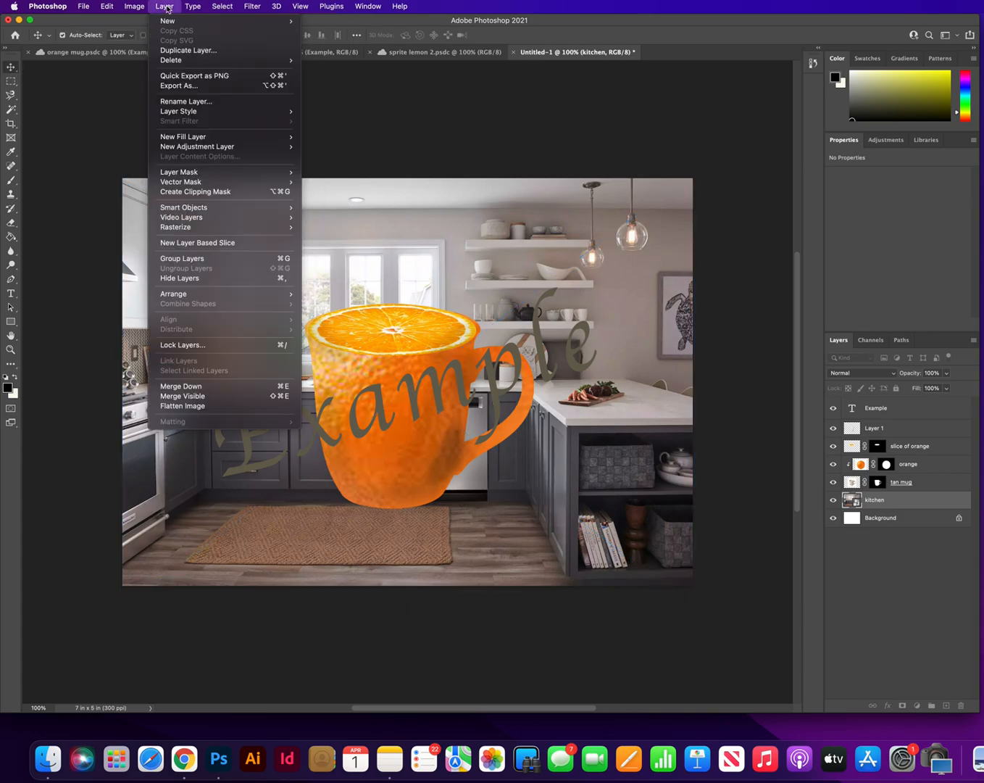
{"action": "mouse_move", "coordinate": [263, 6]}
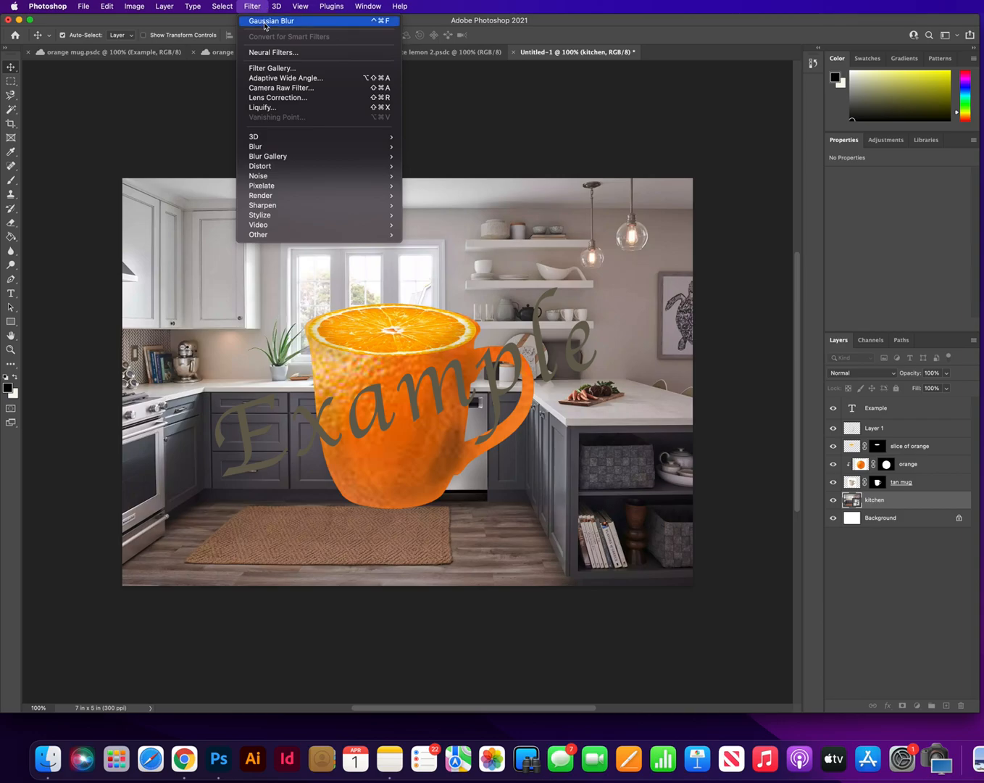
{"action": "mouse_move", "coordinate": [280, 147]}
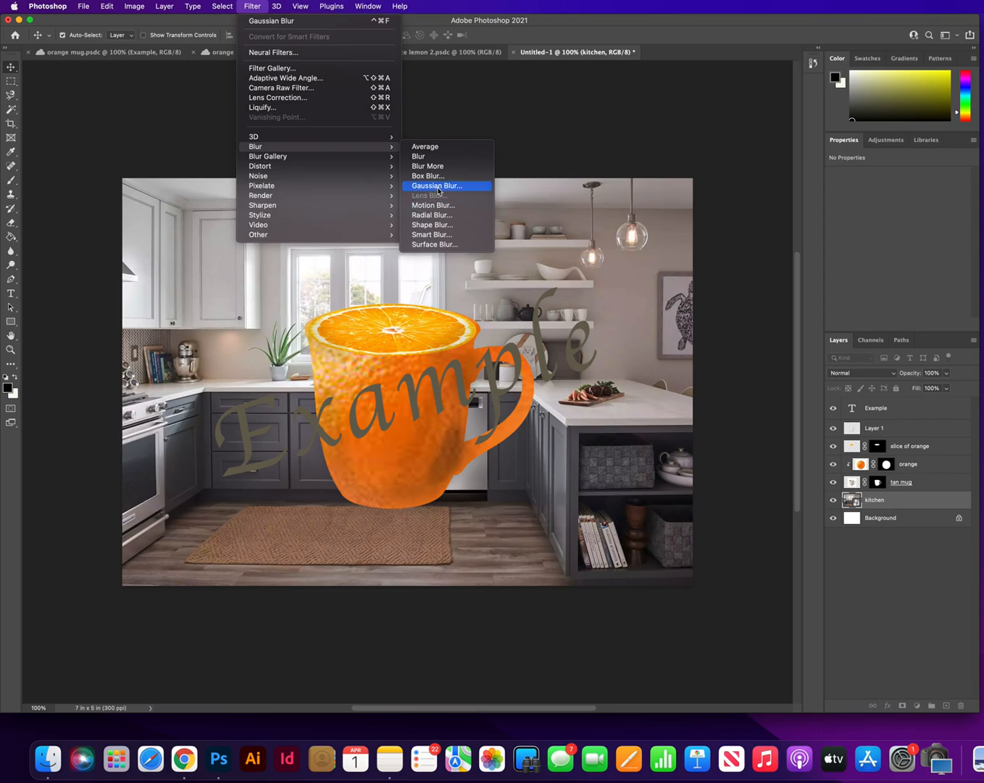
{"action": "left_click", "coordinate": [438, 186]}
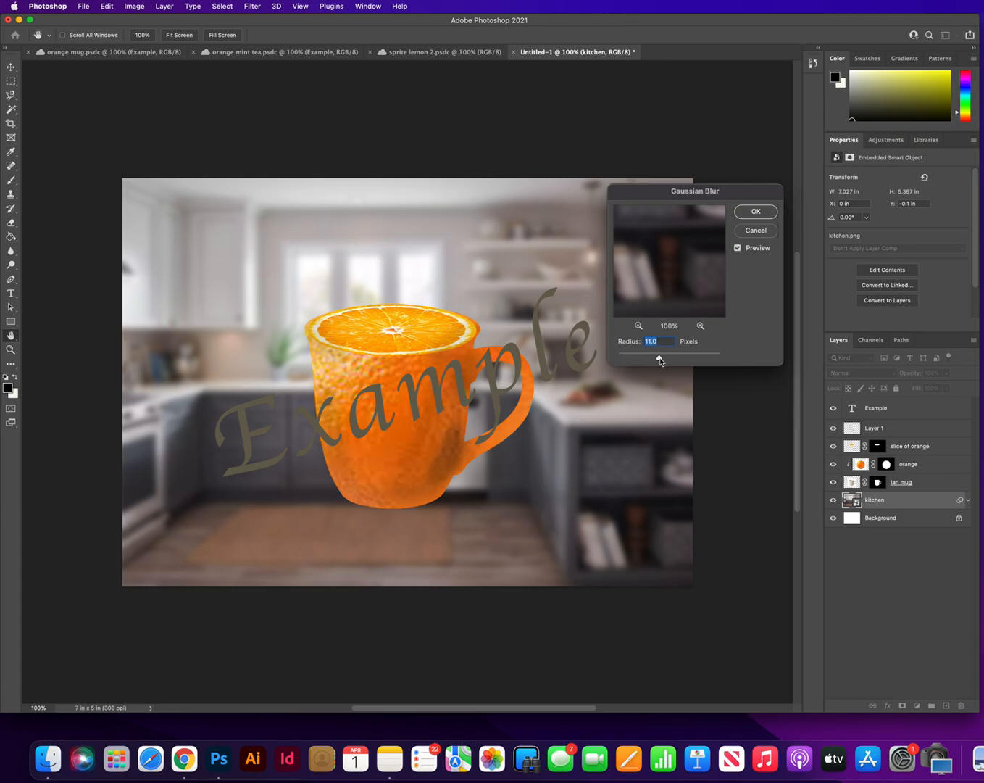
{"action": "left_click_drag", "start_coordinate": [660, 359], "coordinate": [657, 359]}
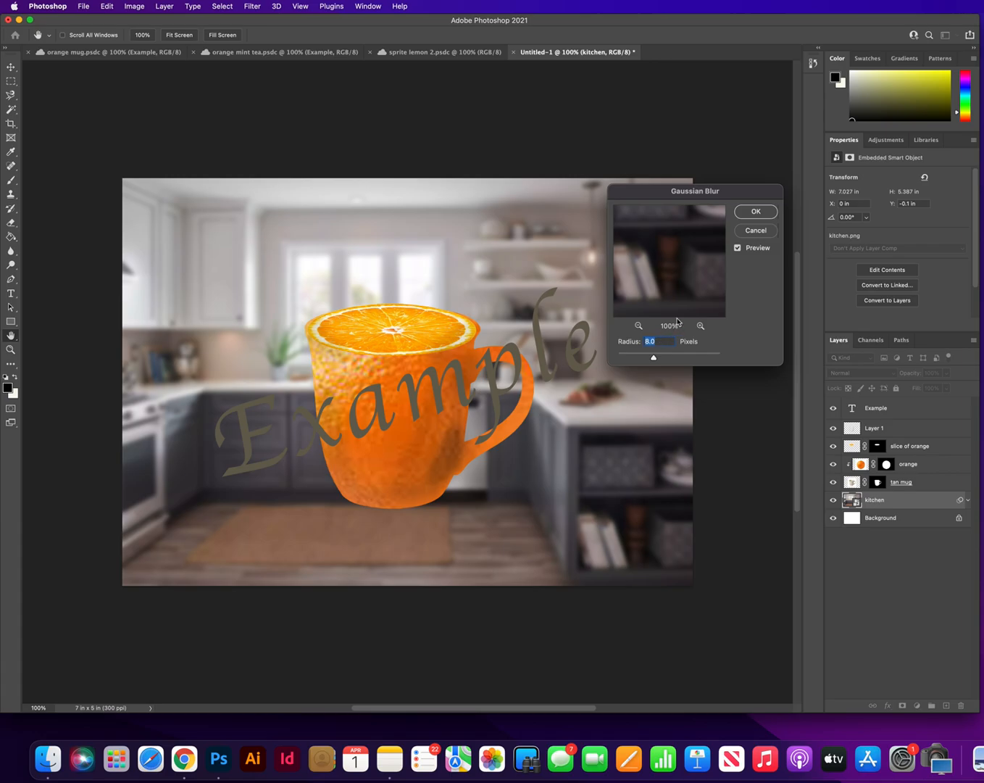
{"action": "left_click", "coordinate": [756, 212]}
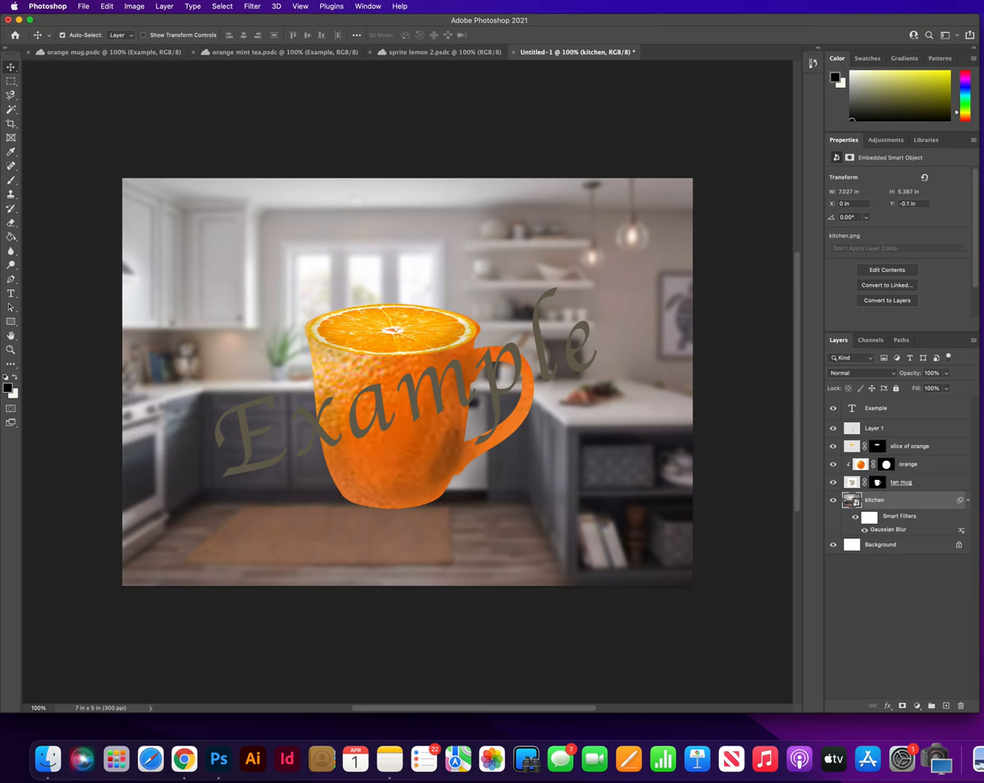
Place wood2.jpeg from the Downloads folder directly above the kitchen layer
{"action": "left_click", "coordinate": [47, 759]}
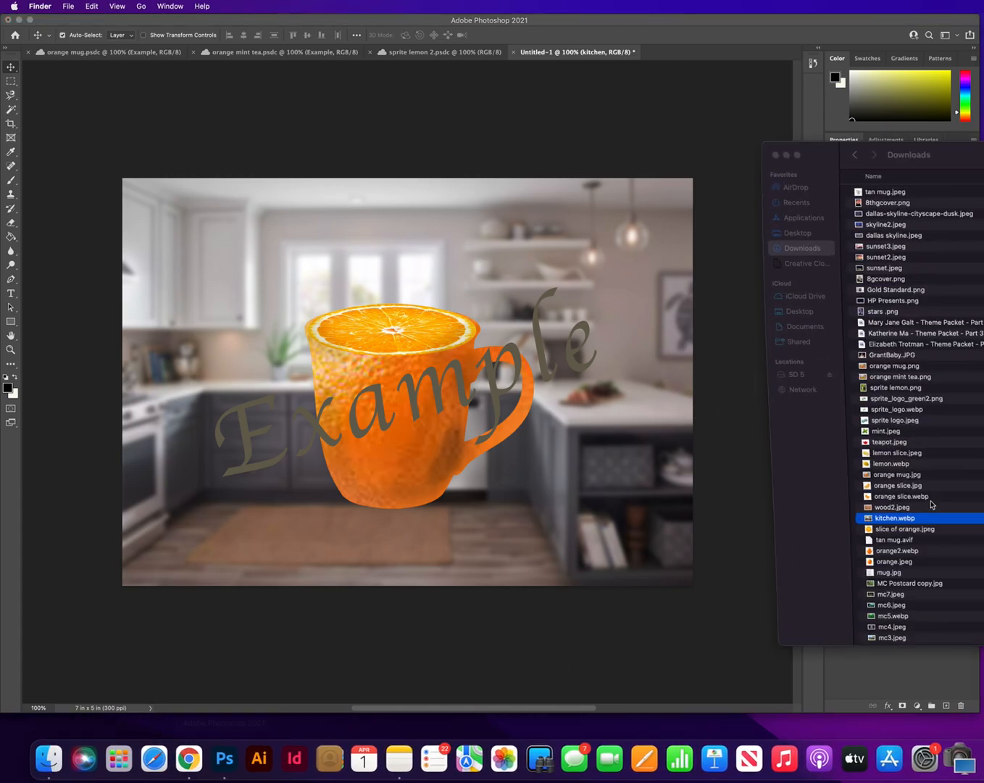
{"action": "left_click", "coordinate": [885, 508]}
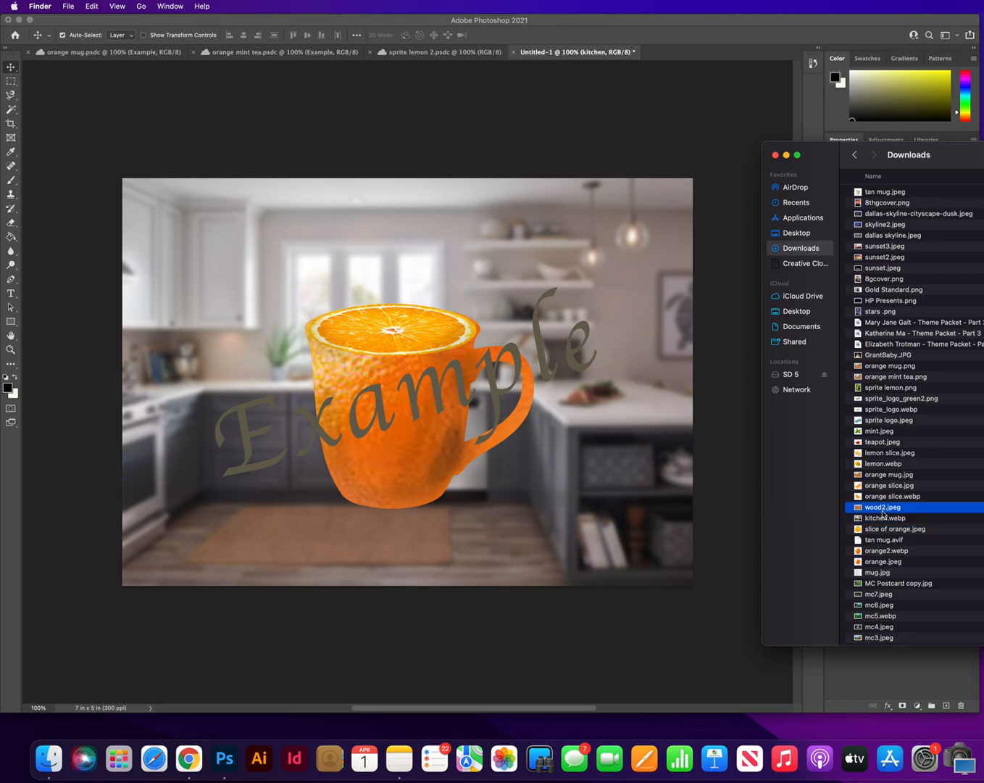
{"action": "left_click_drag", "start_coordinate": [859, 511], "coordinate": [518, 498]}
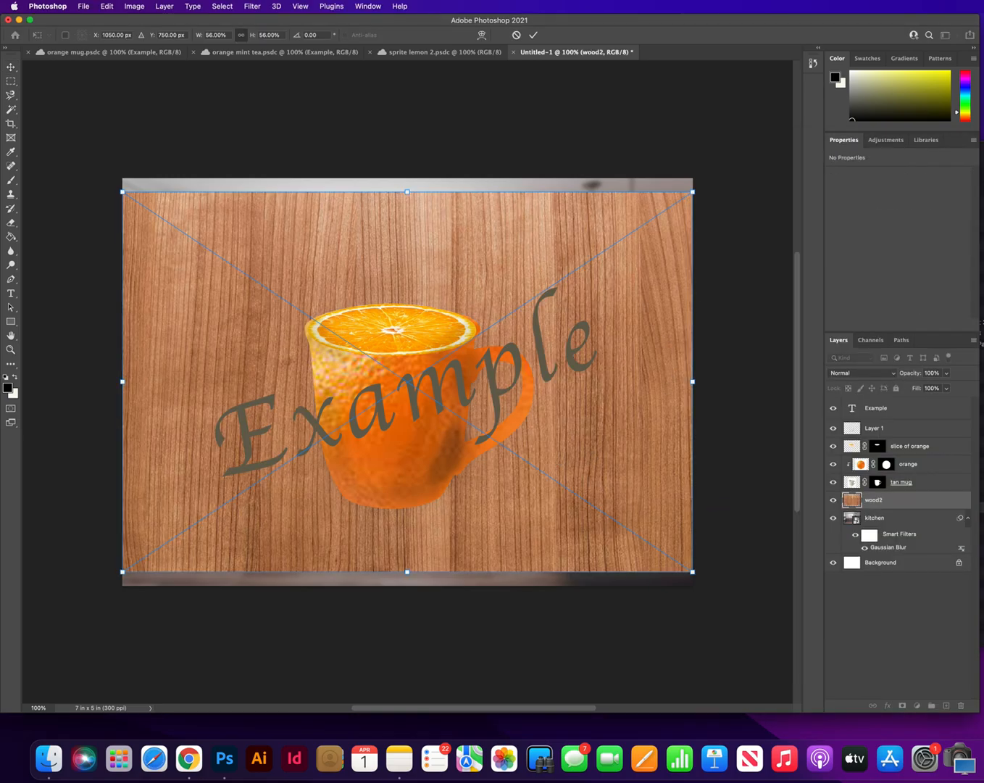
Reposition and scale the wood2 layer to 56.21% width and 26.84% height across the canvas's lower part, applying the transform
{"action": "left_click_drag", "start_coordinate": [441, 232], "coordinate": [442, 391]}
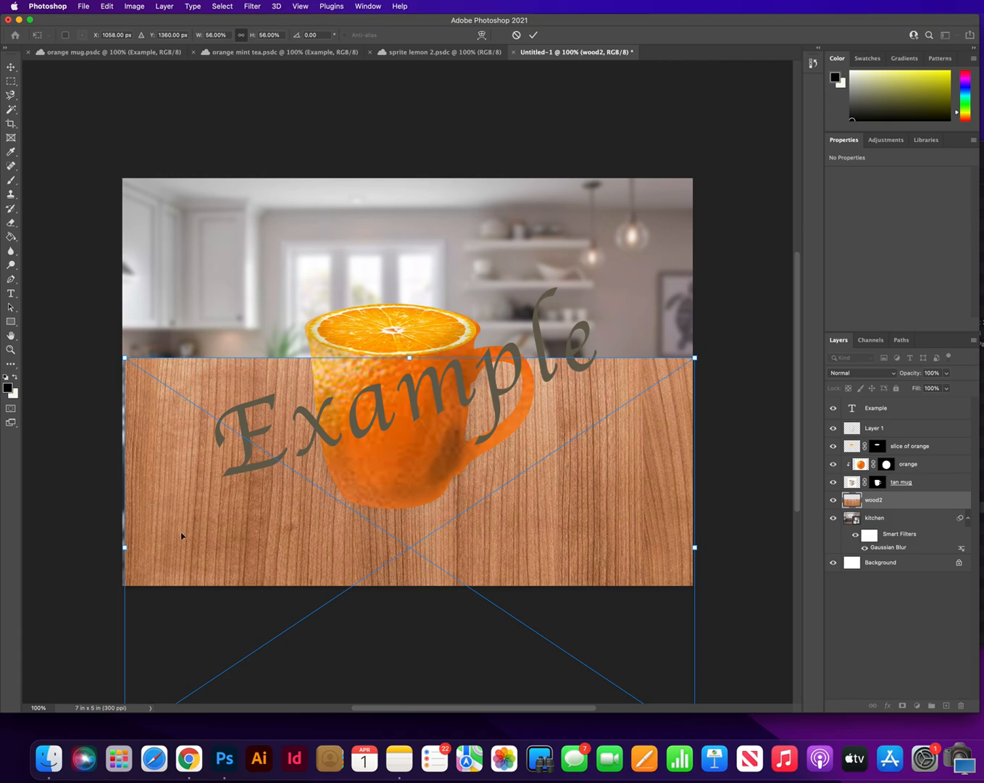
{"action": "left_click_drag", "start_coordinate": [126, 548], "coordinate": [124, 548]}
{"action": "scroll", "coordinate": [373, 543], "scroll_direction": "down", "scroll_amount": 3}
{"action": "left_click_drag", "start_coordinate": [408, 629], "coordinate": [433, 472]}
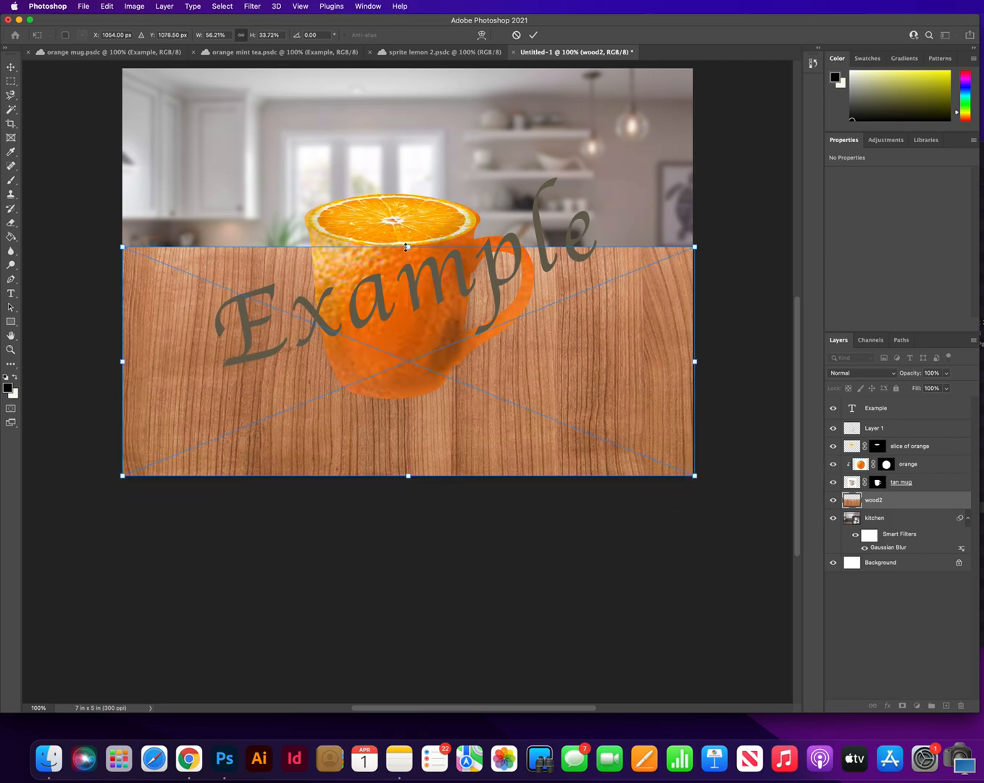
{"action": "left_click_drag", "start_coordinate": [409, 247], "coordinate": [410, 294]}
{"action": "left_click", "coordinate": [11, 67]}
{"action": "scroll", "coordinate": [516, 441], "scroll_direction": "up", "scroll_amount": 2}
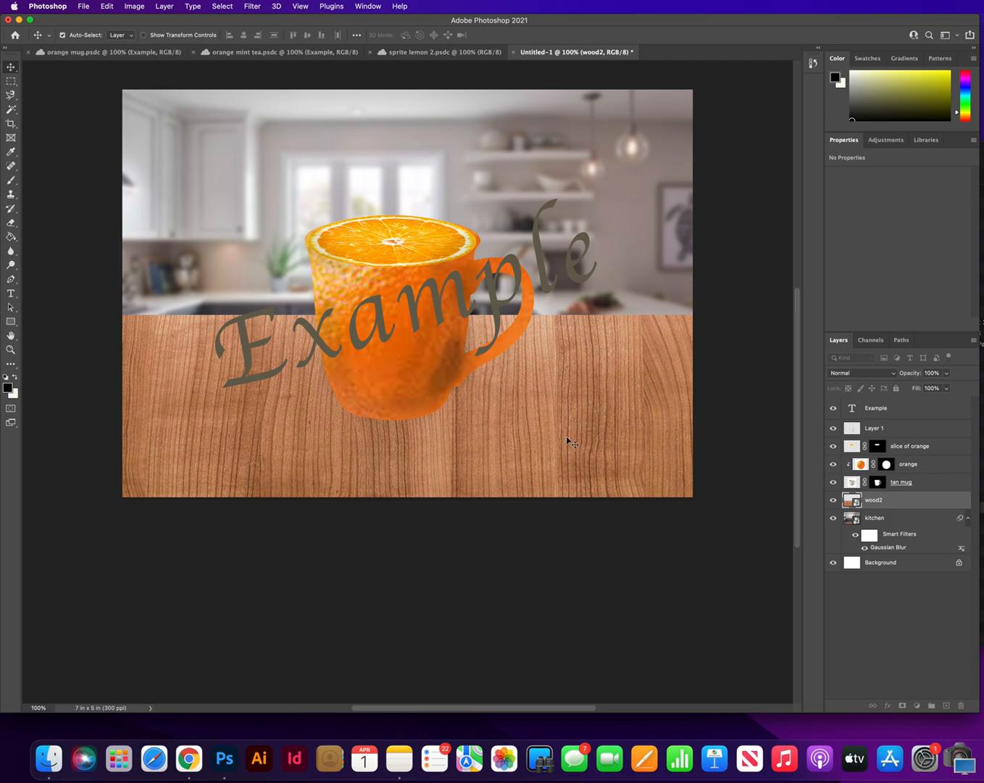
Apply a Perspective transform to wood2, widening its near edge to 110.30% so the planks recede like a tabletop
{"action": "right_click", "coordinate": [558, 438]}
{"action": "left_click", "coordinate": [523, 431]}
{"action": "key", "text": "super+t"}
{"action": "right_click", "coordinate": [545, 428]}
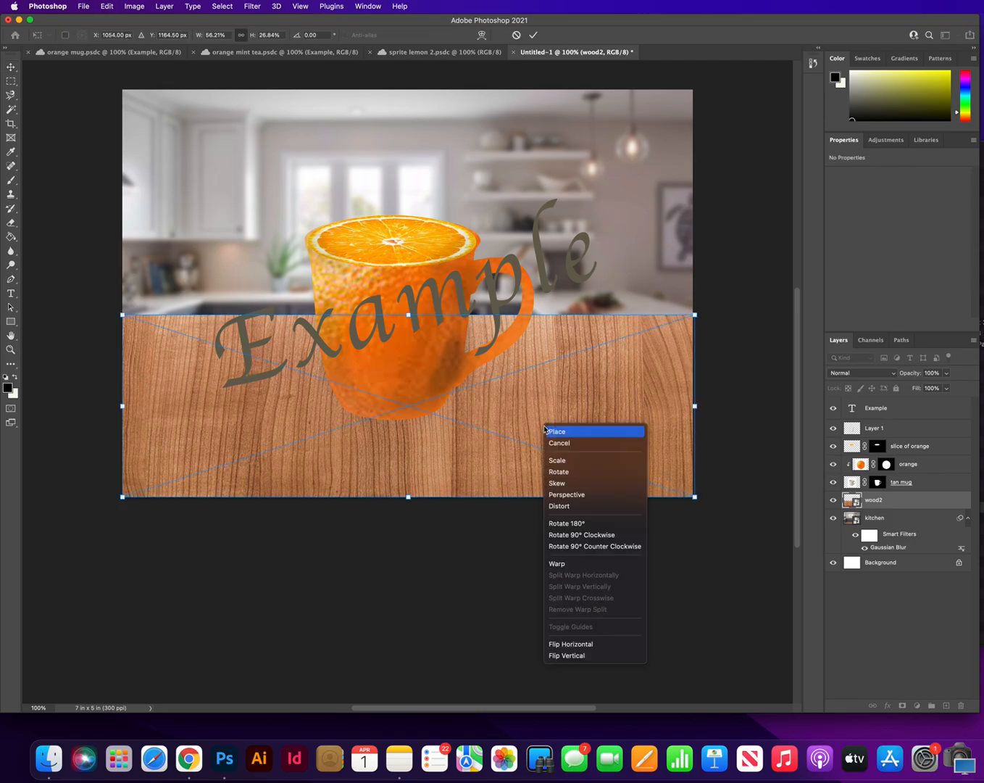
{"action": "left_click", "coordinate": [580, 495]}
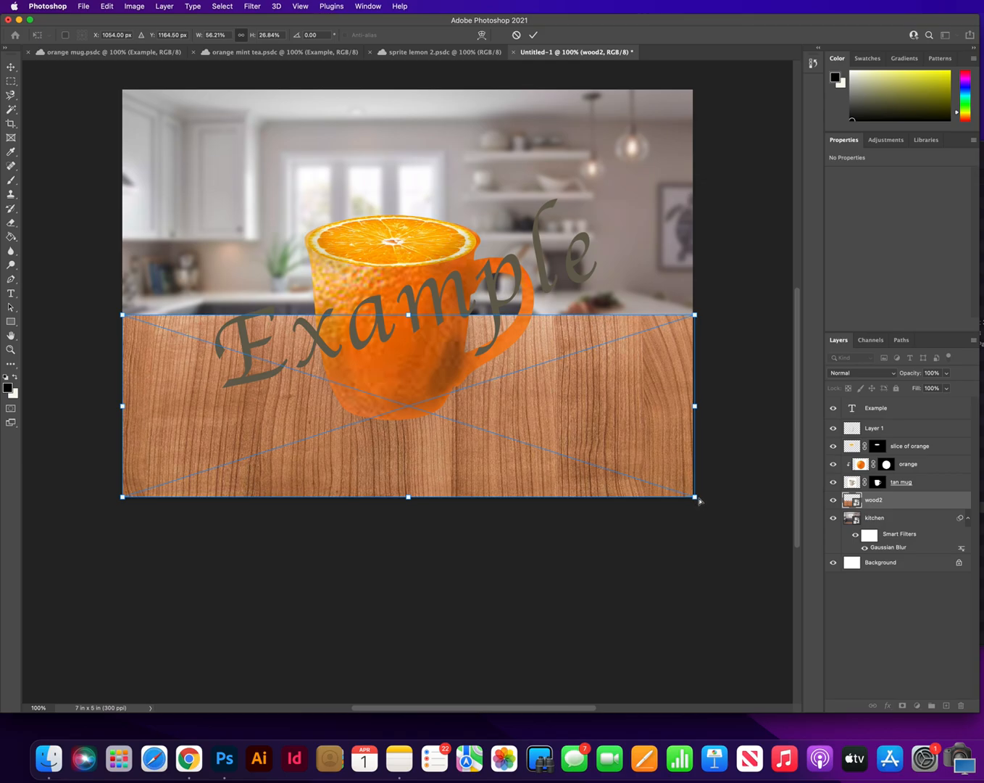
{"action": "left_click_drag", "start_coordinate": [699, 500], "coordinate": [800, 493]}
{"action": "scroll", "coordinate": [577, 511], "scroll_direction": "left", "scroll_amount": 5}
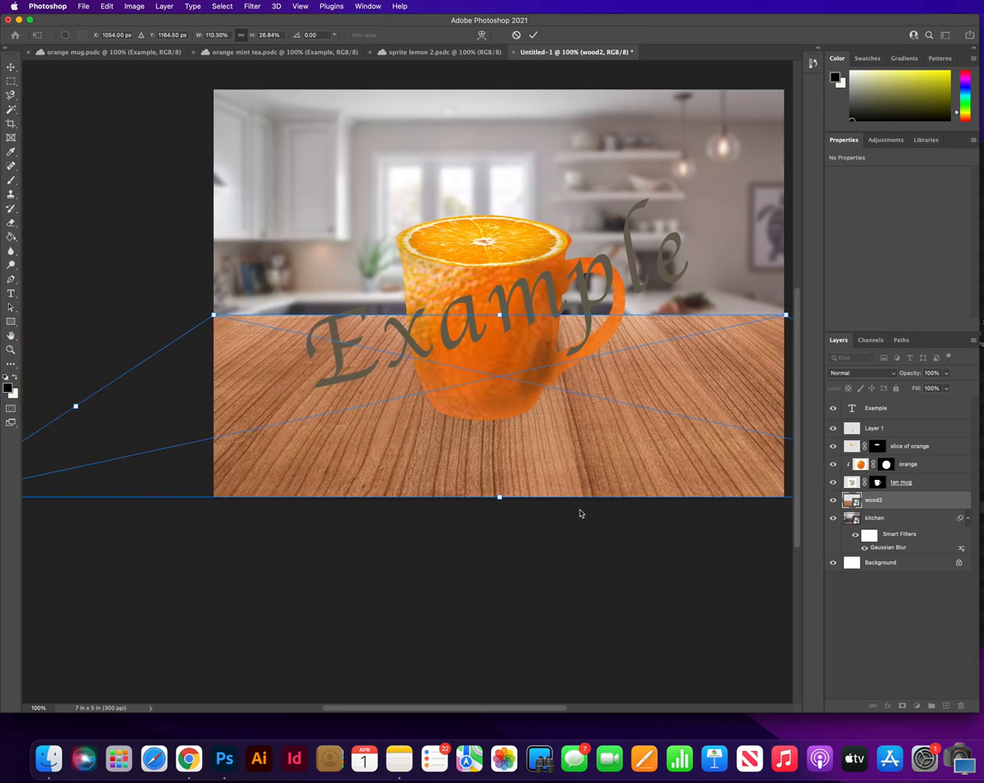
{"action": "scroll", "coordinate": [579, 512], "scroll_direction": "right", "scroll_amount": 4}
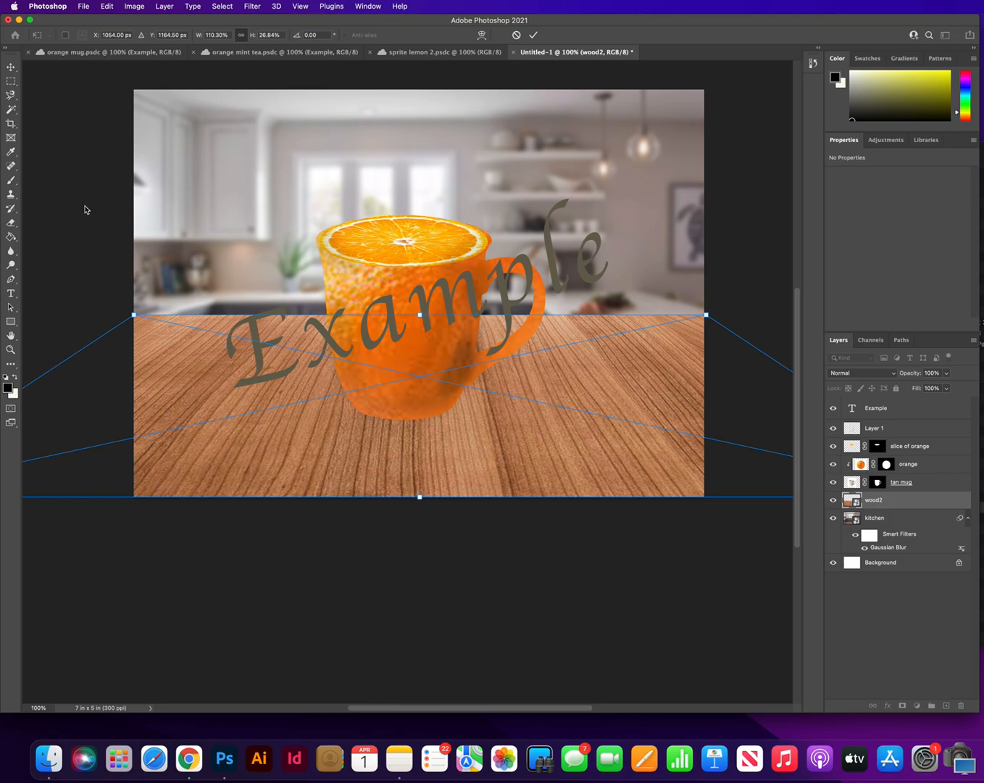
{"action": "left_click", "coordinate": [9, 72]}
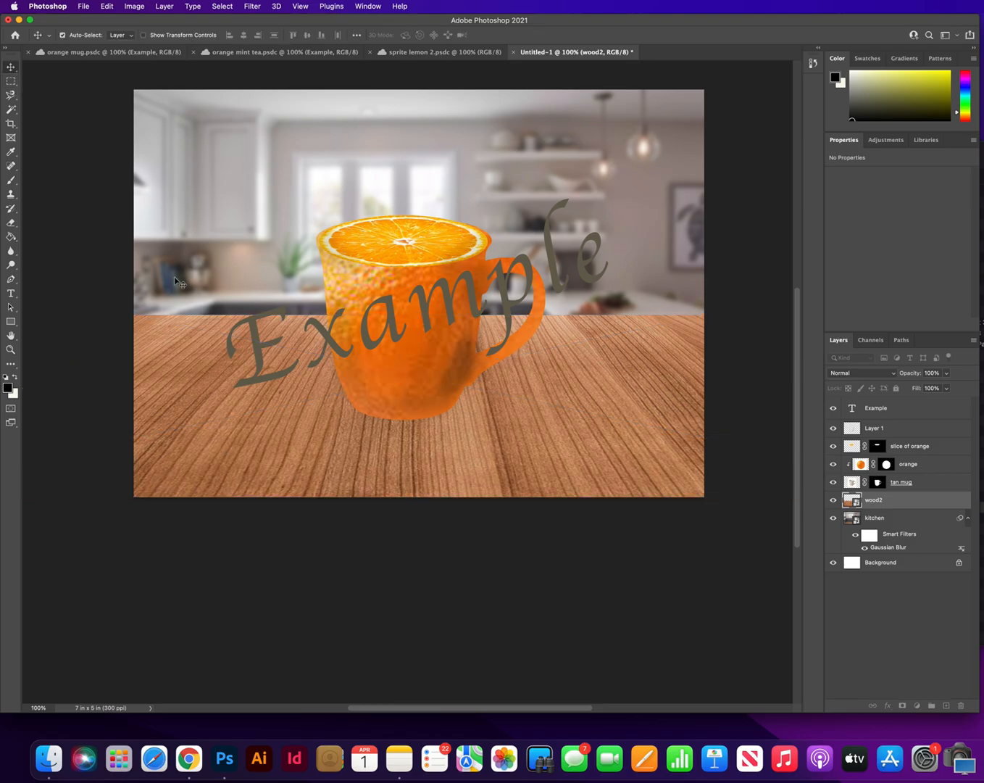
{"action": "scroll", "coordinate": [177, 279], "scroll_direction": "up", "scroll_amount": 3}
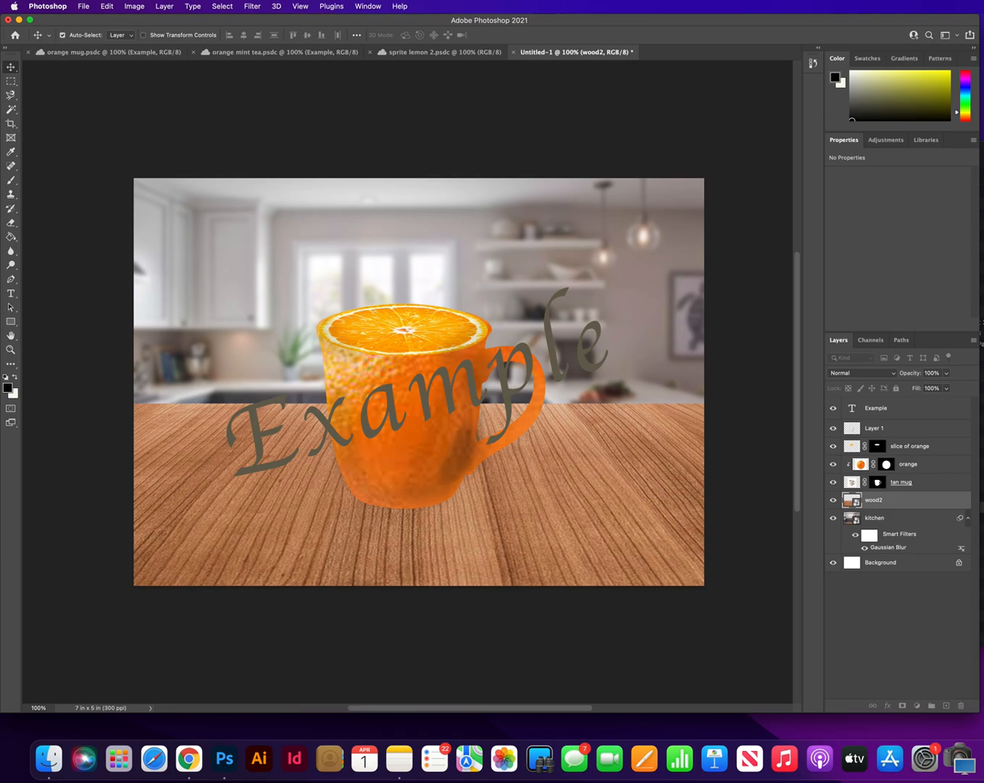
Place orange slice.jpg directly above wood2, scaled to 17.48% on the tabletop near the mug's handle
{"action": "left_click", "coordinate": [982, 507]}
{"action": "left_click_drag", "start_coordinate": [885, 485], "coordinate": [345, 523]}
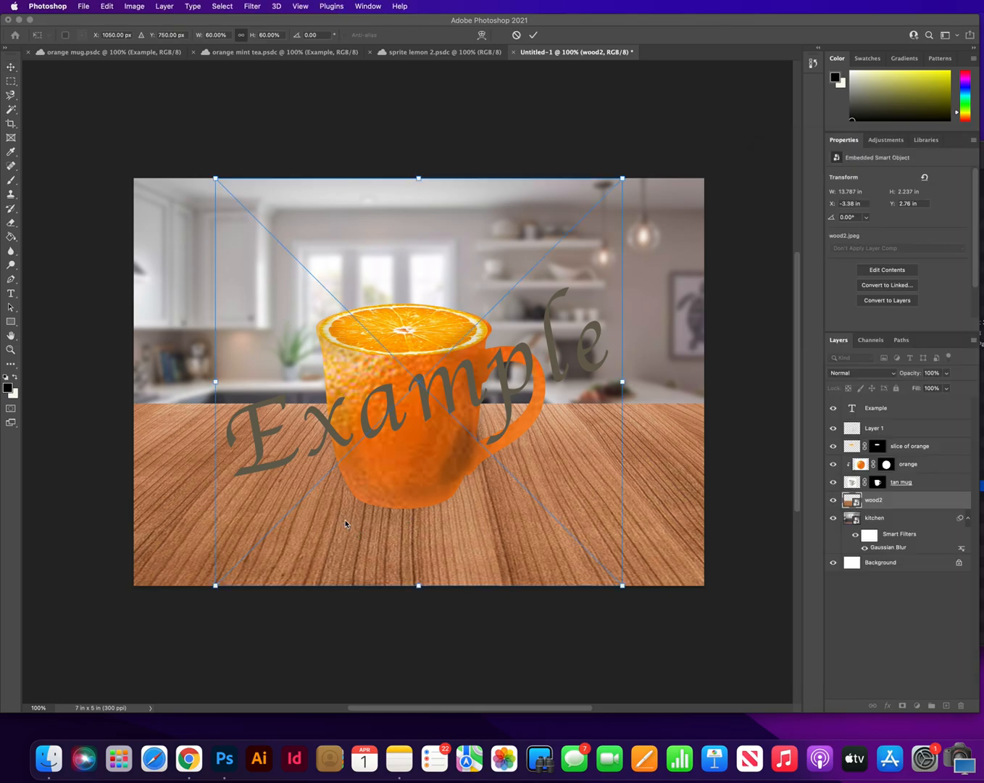
{"action": "left_click_drag", "start_coordinate": [216, 177], "coordinate": [572, 436]}
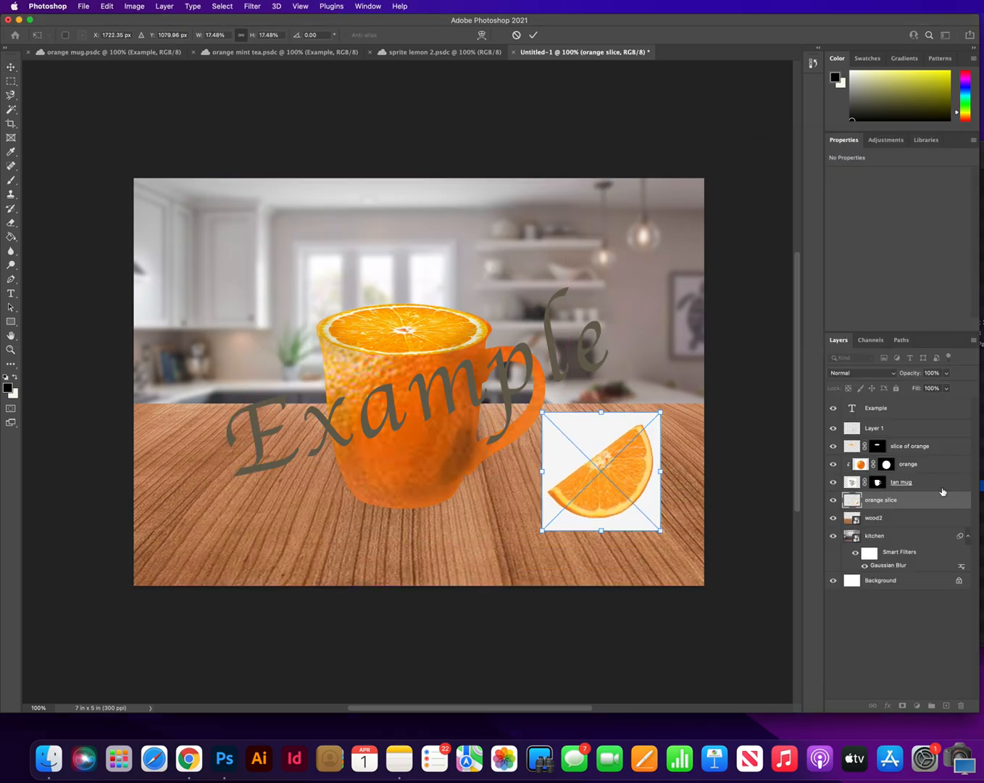
Convert the orange slice smart object to a pixel layer, retaining its transforms, and remove its background
{"action": "left_click", "coordinate": [894, 503]}
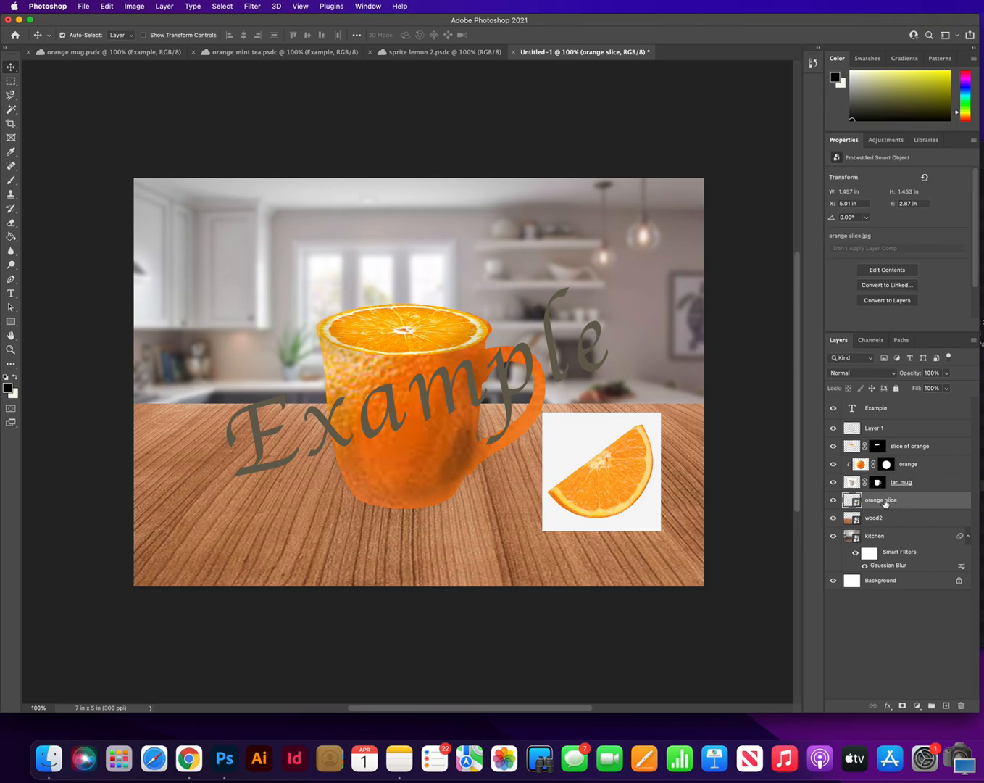
{"action": "left_click", "coordinate": [883, 303]}
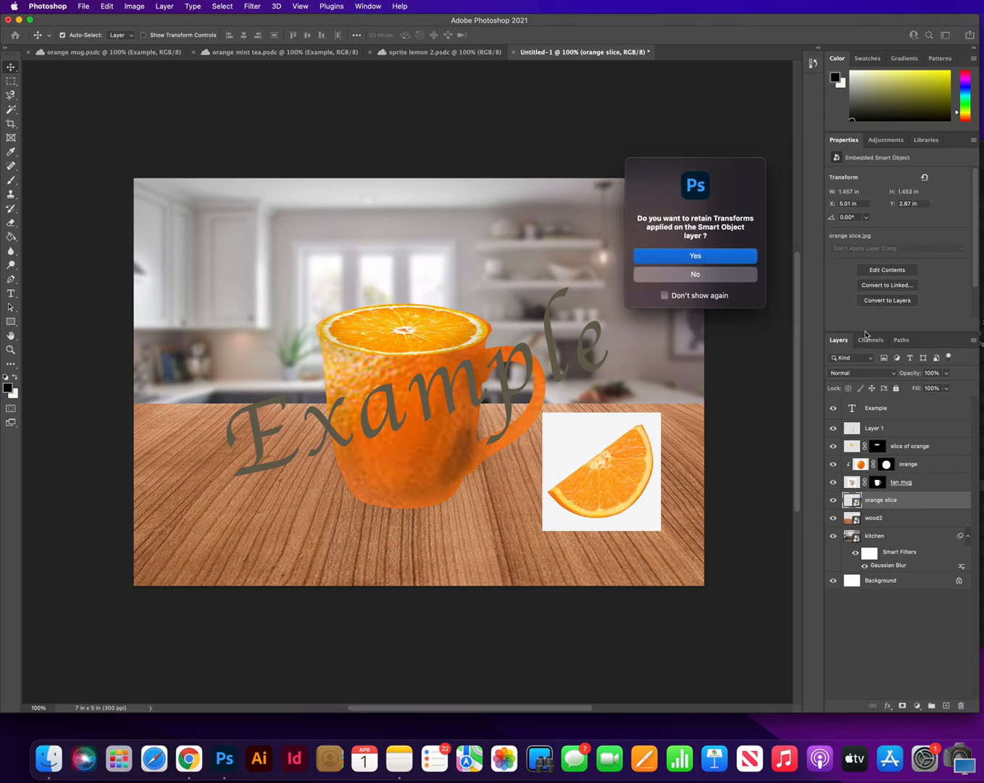
{"action": "left_click", "coordinate": [732, 256]}
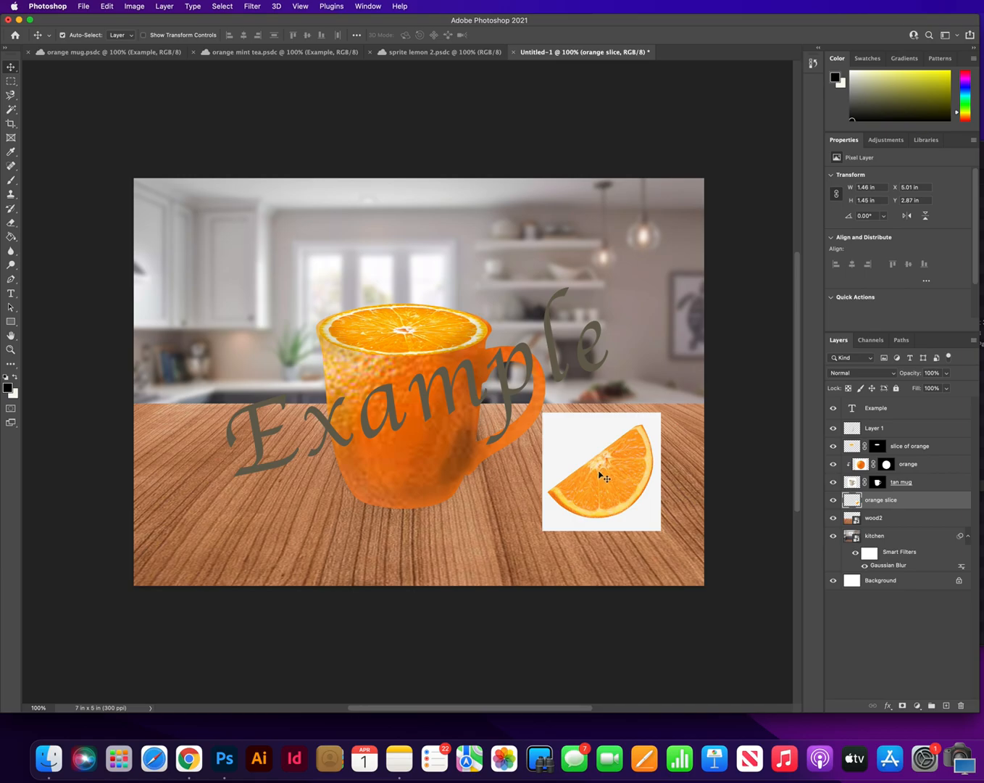
{"action": "left_click", "coordinate": [843, 297]}
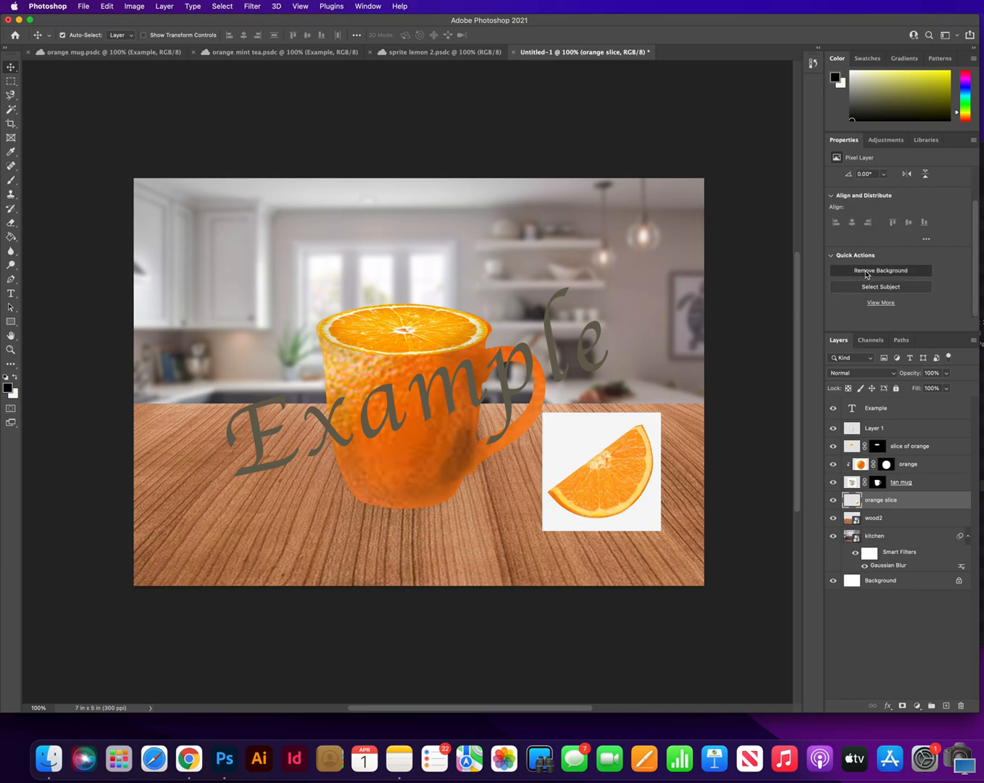
Move the orange slice against the mug's base opposite the handle, with its layer directly above Layer 1
{"action": "left_click_drag", "start_coordinate": [633, 465], "coordinate": [340, 495]}
{"action": "left_click_drag", "start_coordinate": [910, 502], "coordinate": [908, 427]}
{"action": "left_click_drag", "start_coordinate": [345, 495], "coordinate": [346, 487]}
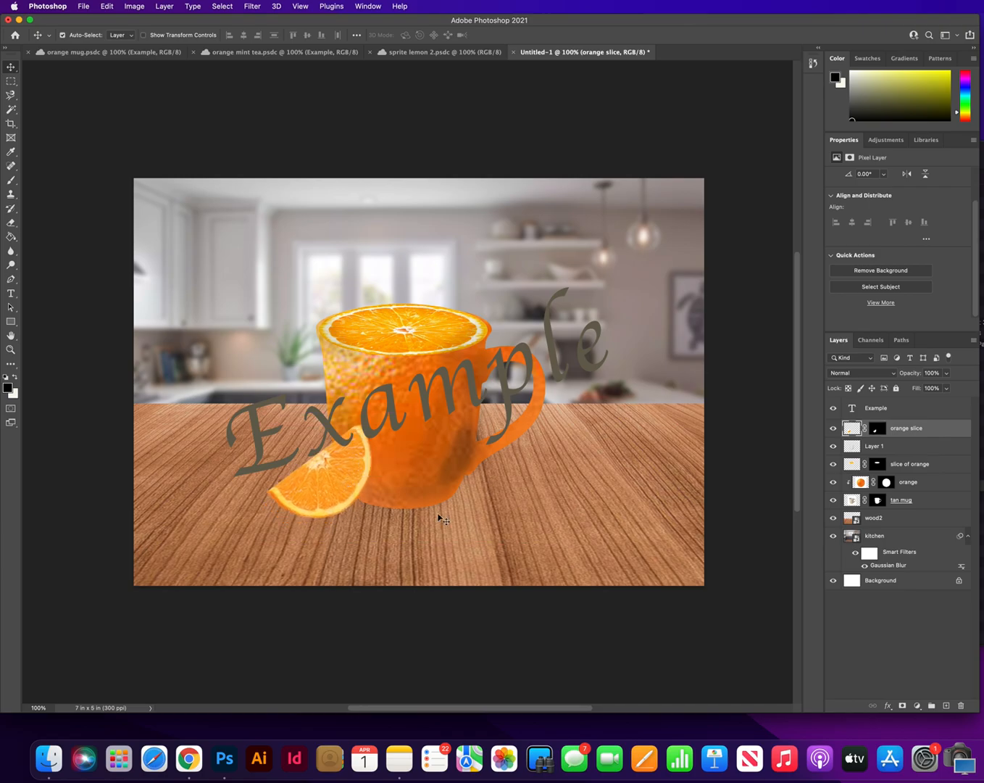
Rasterize wood2 and paint a soft black shadow beneath the mug with a flattened 1040 px Soft Round brush at 9% opacity
{"action": "left_click", "coordinate": [11, 180]}
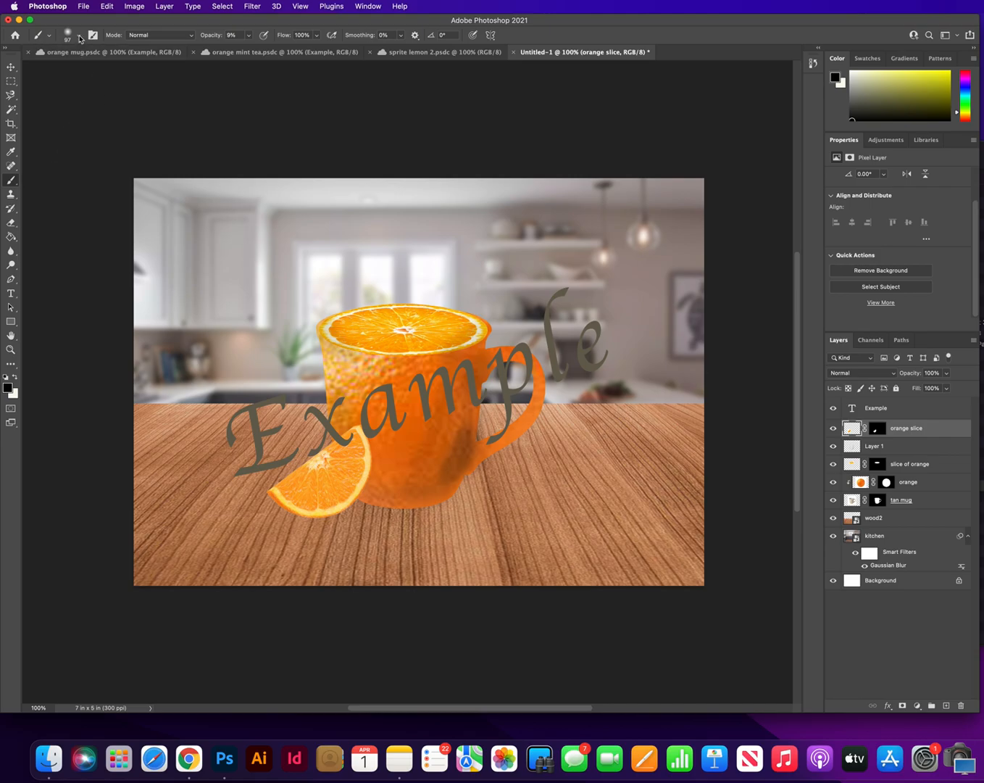
{"action": "left_click", "coordinate": [79, 36]}
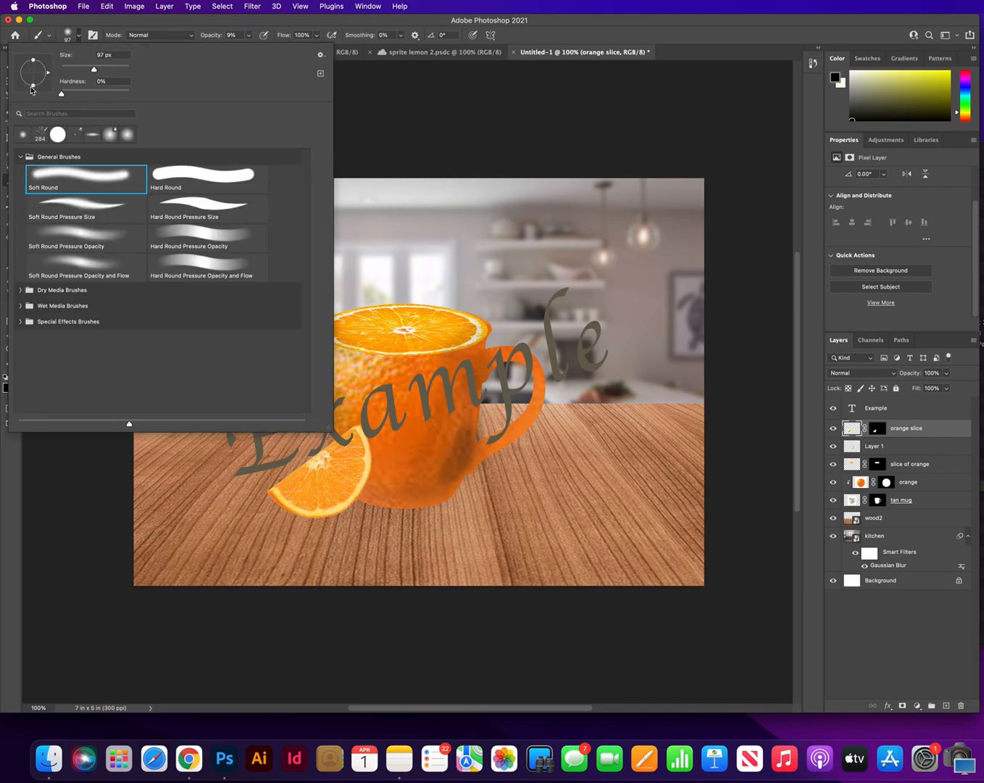
{"action": "left_click_drag", "start_coordinate": [33, 87], "coordinate": [34, 76]}
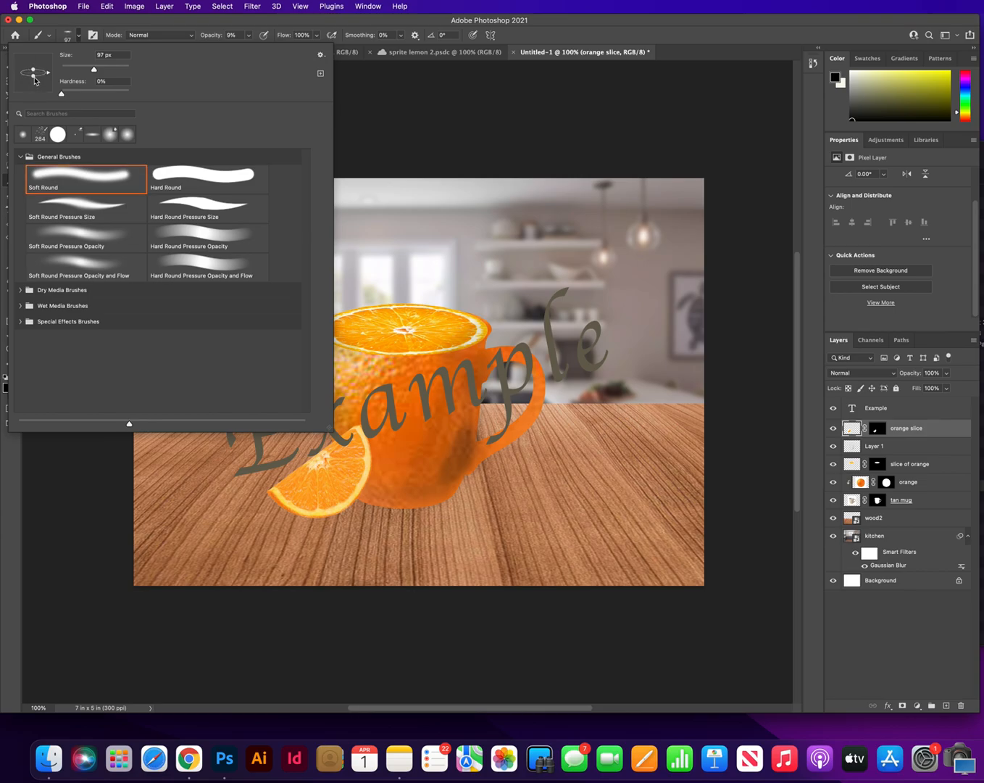
{"action": "left_click_drag", "start_coordinate": [94, 73], "coordinate": [123, 71]}
{"action": "left_click", "coordinate": [893, 519]}
{"action": "left_click", "coordinate": [893, 518]}
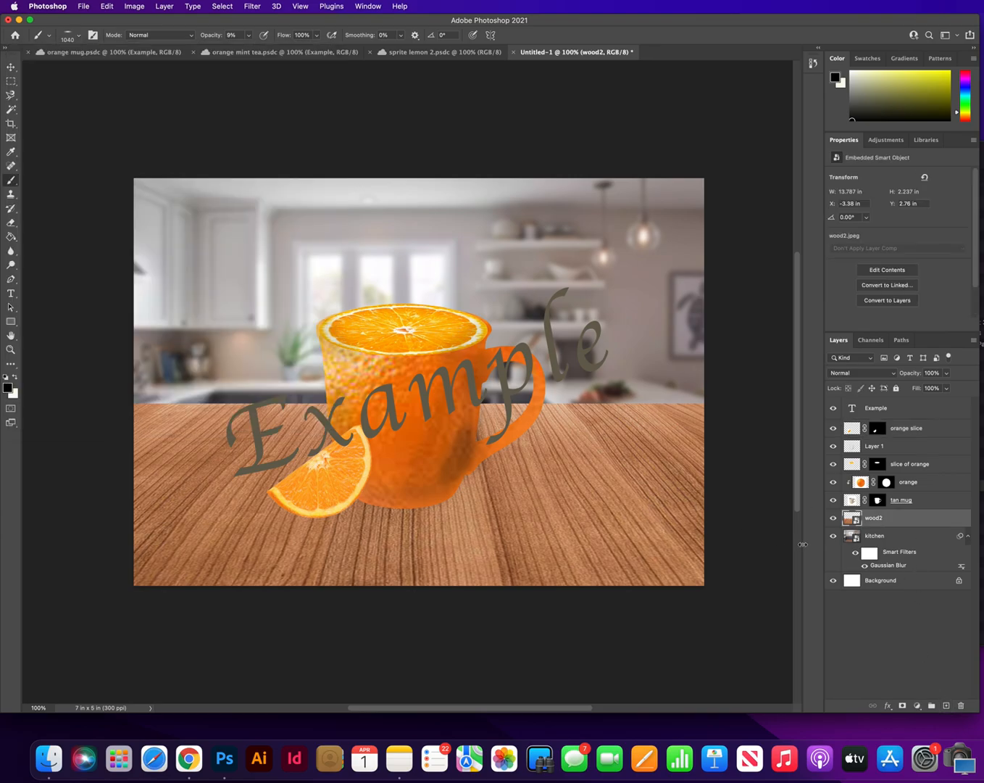
{"action": "left_click", "coordinate": [577, 511]}
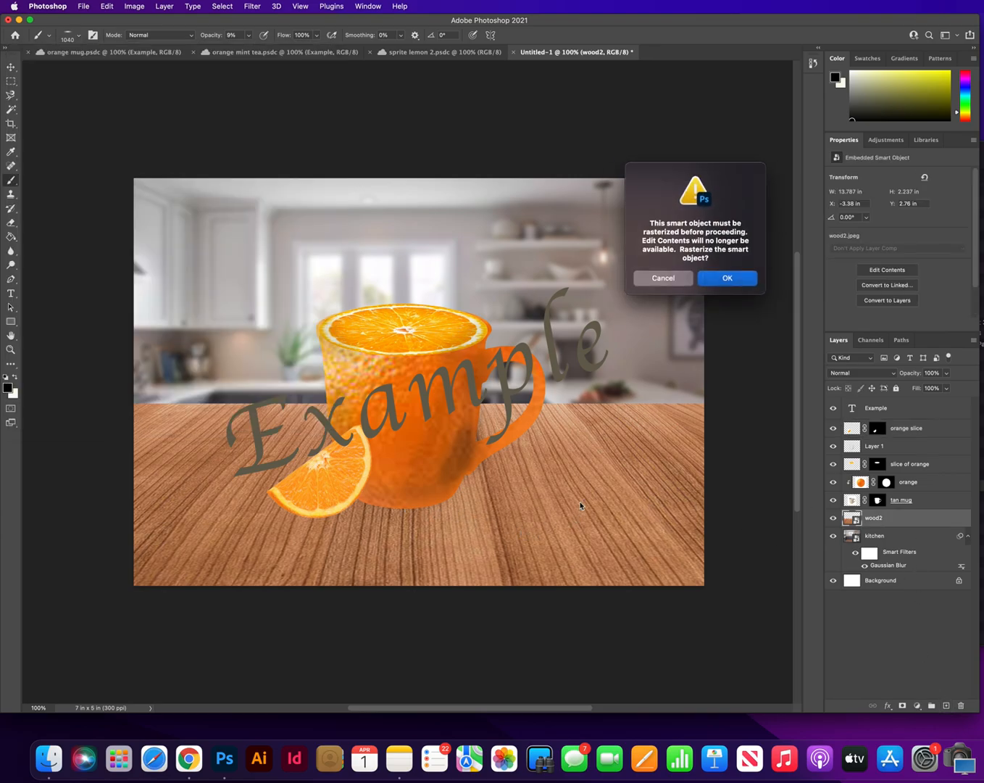
{"action": "left_click", "coordinate": [727, 278]}
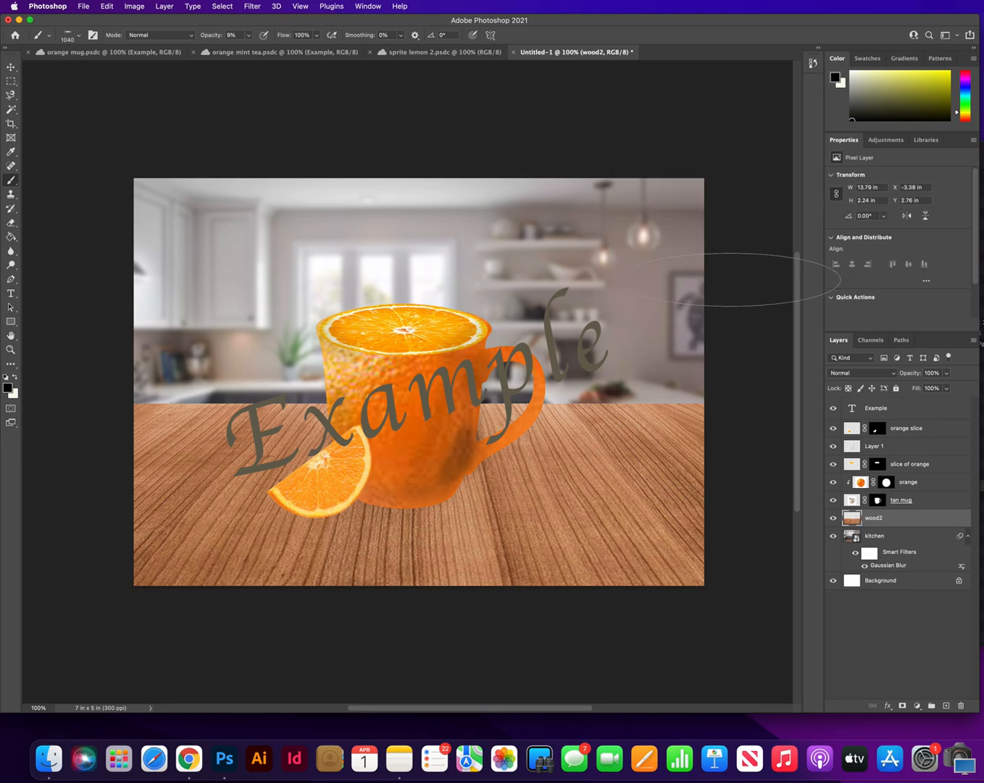
{"action": "left_click", "coordinate": [396, 506]}
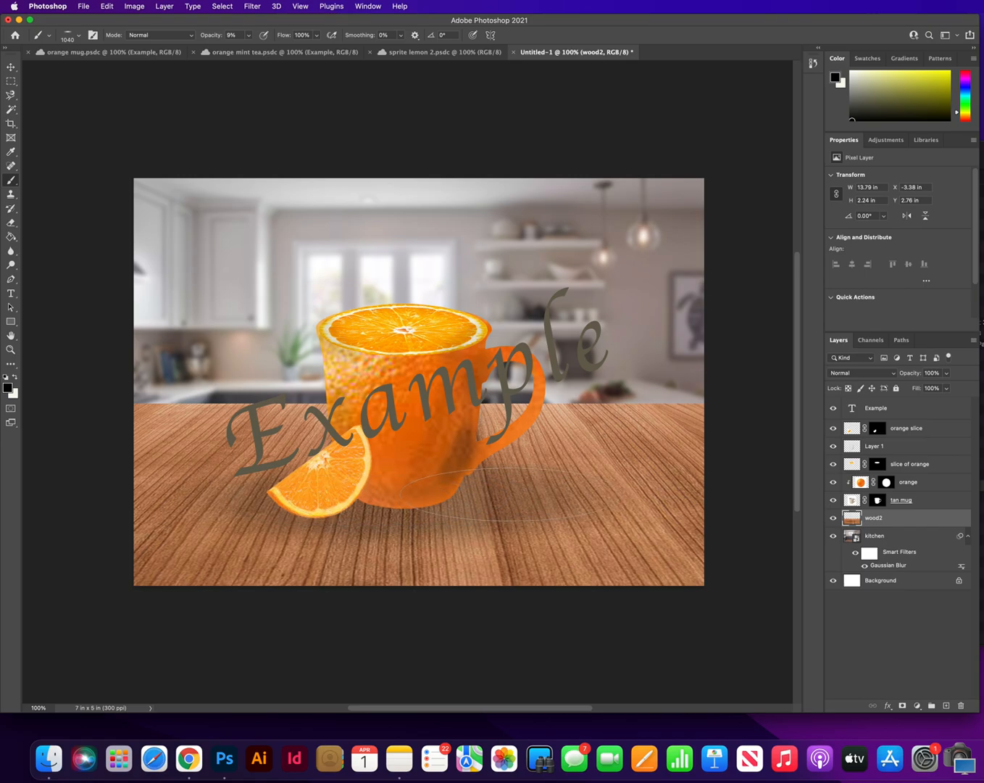
Paint a tighter, darker shadow on wood2 beneath the mug and slice with a 396 px flattened brush at 12% opacity
{"action": "left_click", "coordinate": [80, 37]}
{"action": "left_click_drag", "start_coordinate": [123, 70], "coordinate": [119, 69]}
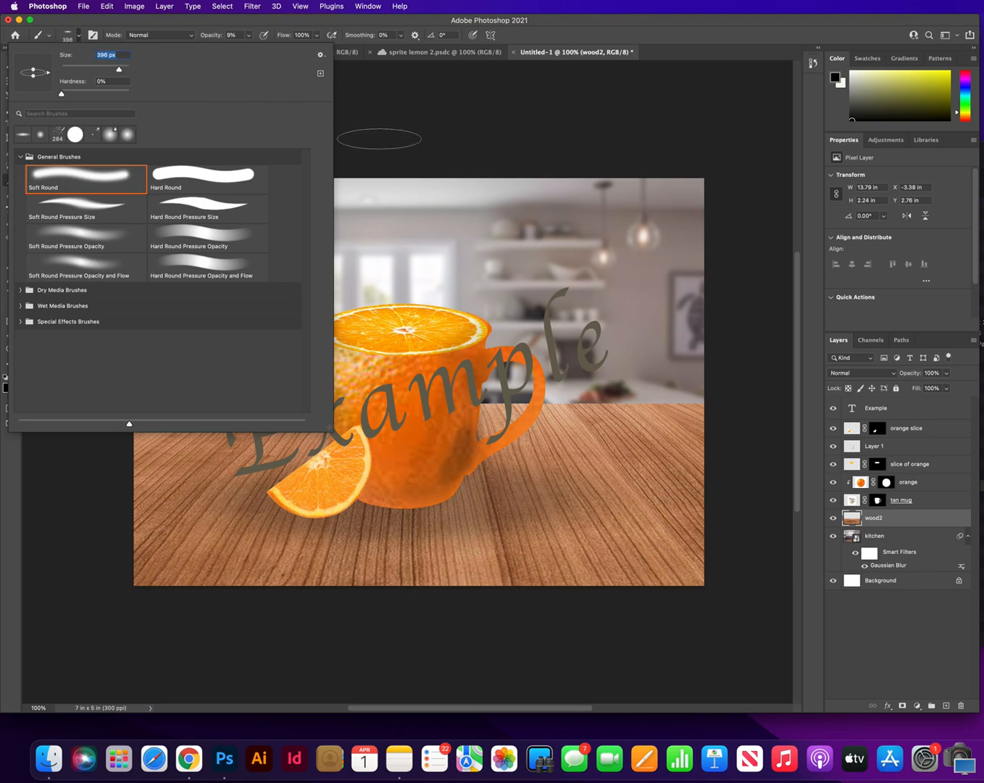
{"action": "left_click", "coordinate": [410, 129]}
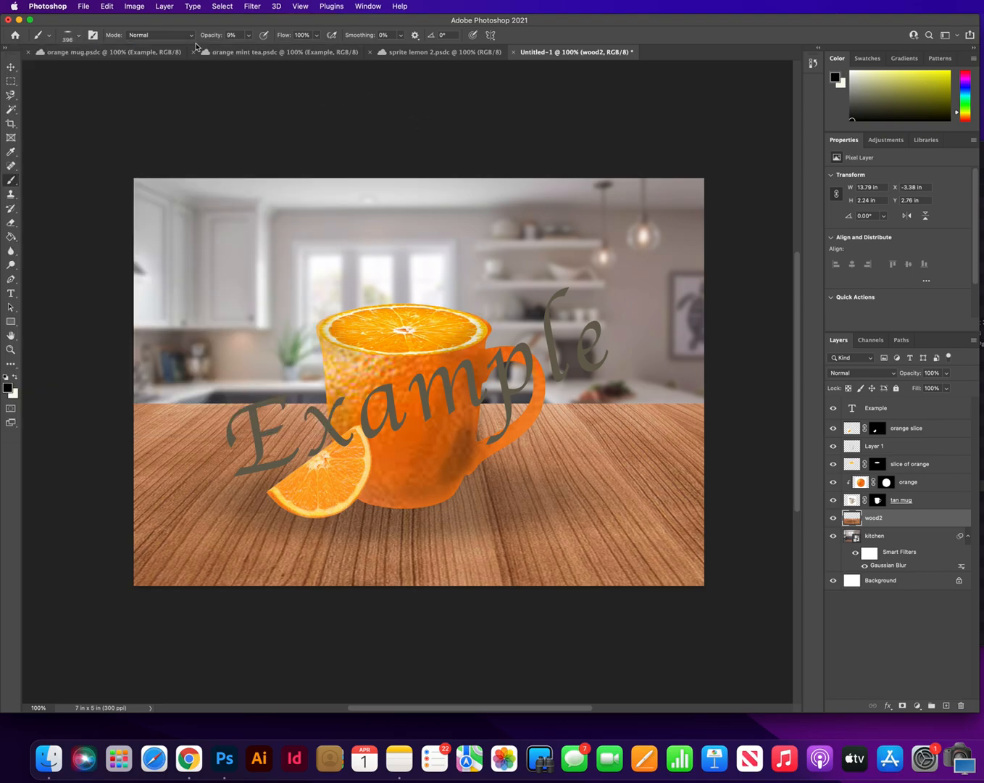
{"action": "left_click", "coordinate": [249, 37]}
{"action": "left_click_drag", "start_coordinate": [249, 52], "coordinate": [251, 53]}
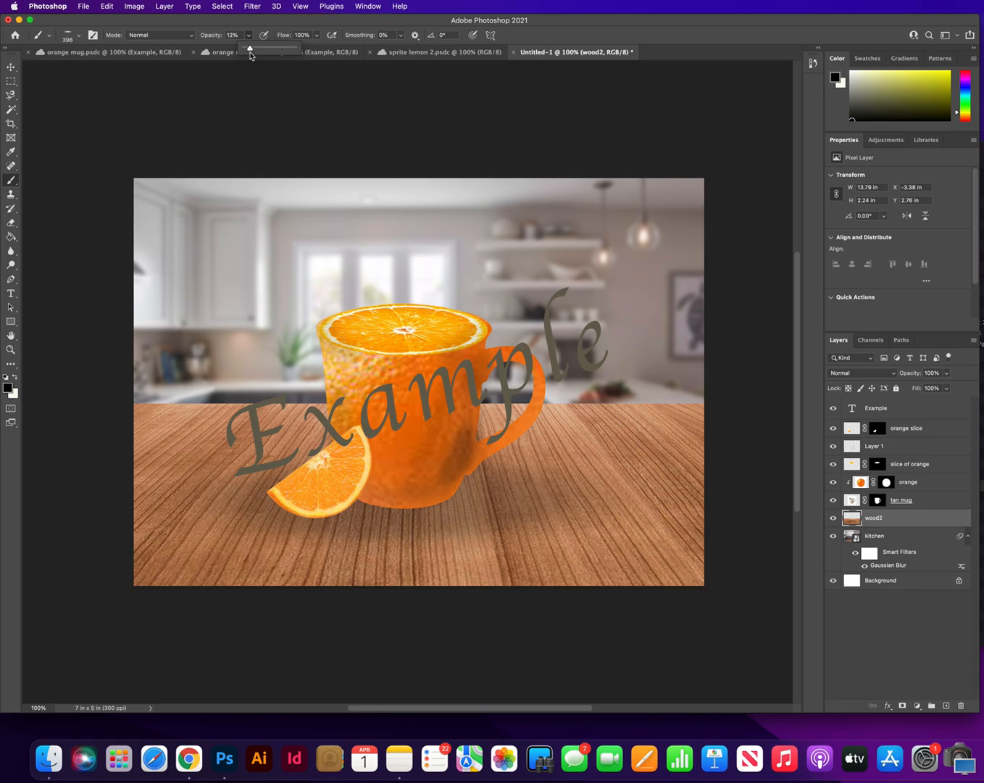
{"action": "left_click", "coordinate": [410, 512]}
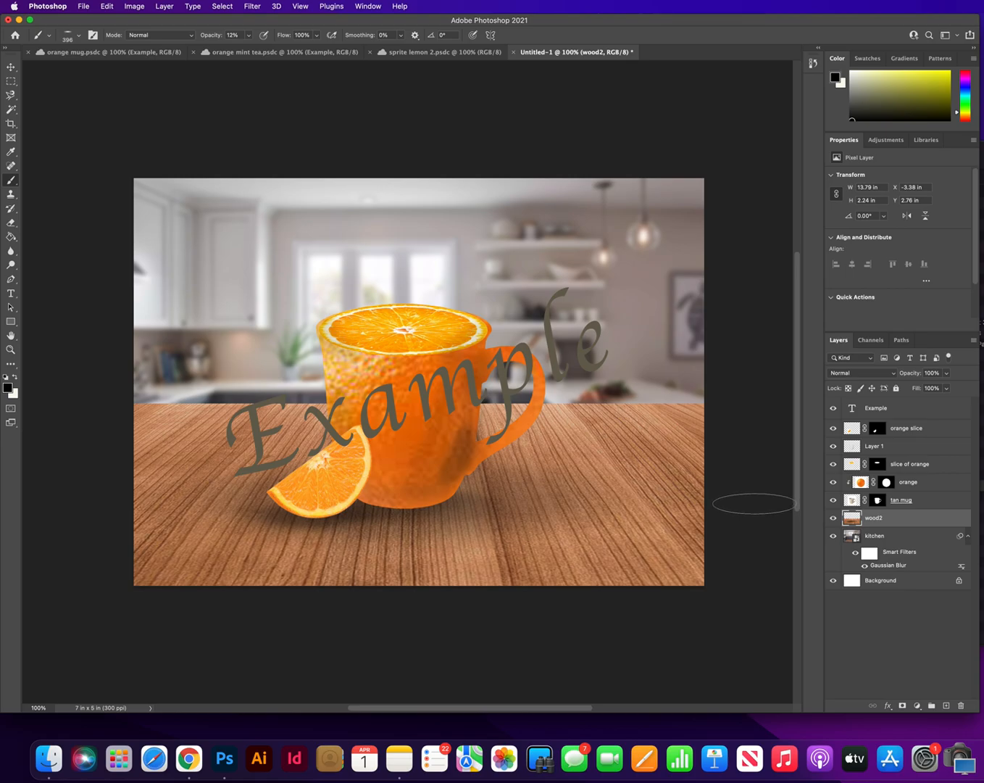
Paint a soft black shadow on the orange layer along the slice's edge against the mug with a round 39 px brush
{"action": "left_click", "coordinate": [80, 36]}
{"action": "left_click_drag", "start_coordinate": [34, 85], "coordinate": [33, 87]}
{"action": "mouse_move", "coordinate": [120, 70]}
{"action": "left_mouse_down"}
{"action": "mouse_move", "coordinate": [67, 73]}
{"action": "mouse_move", "coordinate": [90, 71]}
{"action": "left_mouse_up"}
{"action": "left_click", "coordinate": [377, 114]}
{"action": "left_click", "coordinate": [850, 495]}
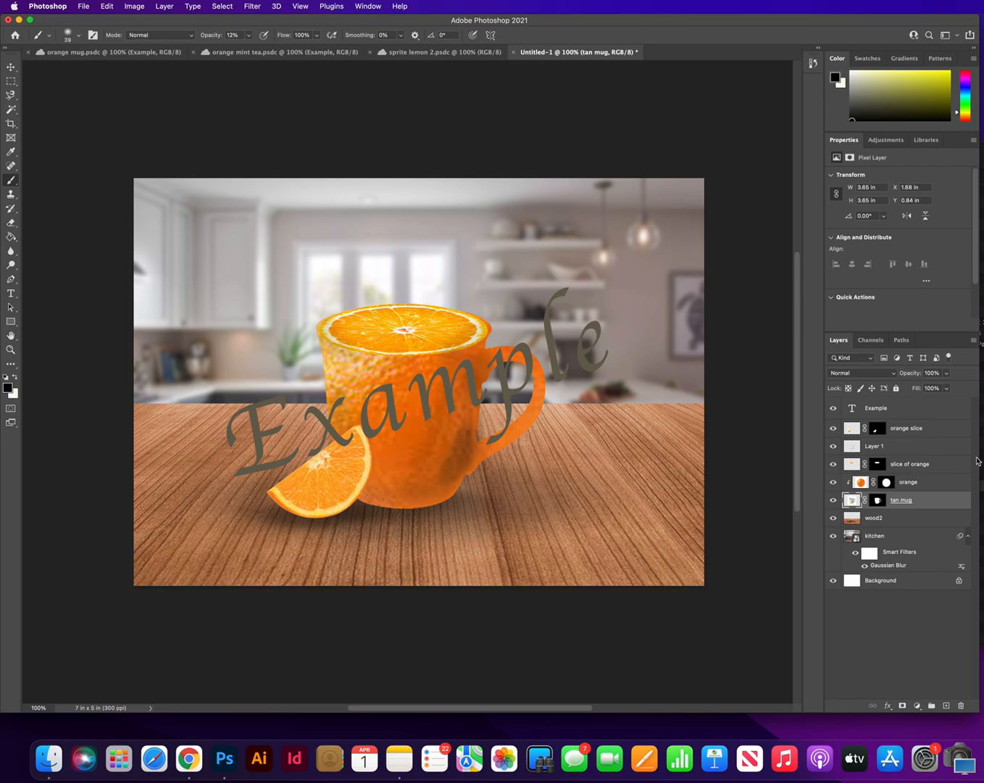
{"action": "left_click", "coordinate": [917, 481]}
{"action": "left_click_drag", "start_coordinate": [366, 497], "coordinate": [374, 483]}
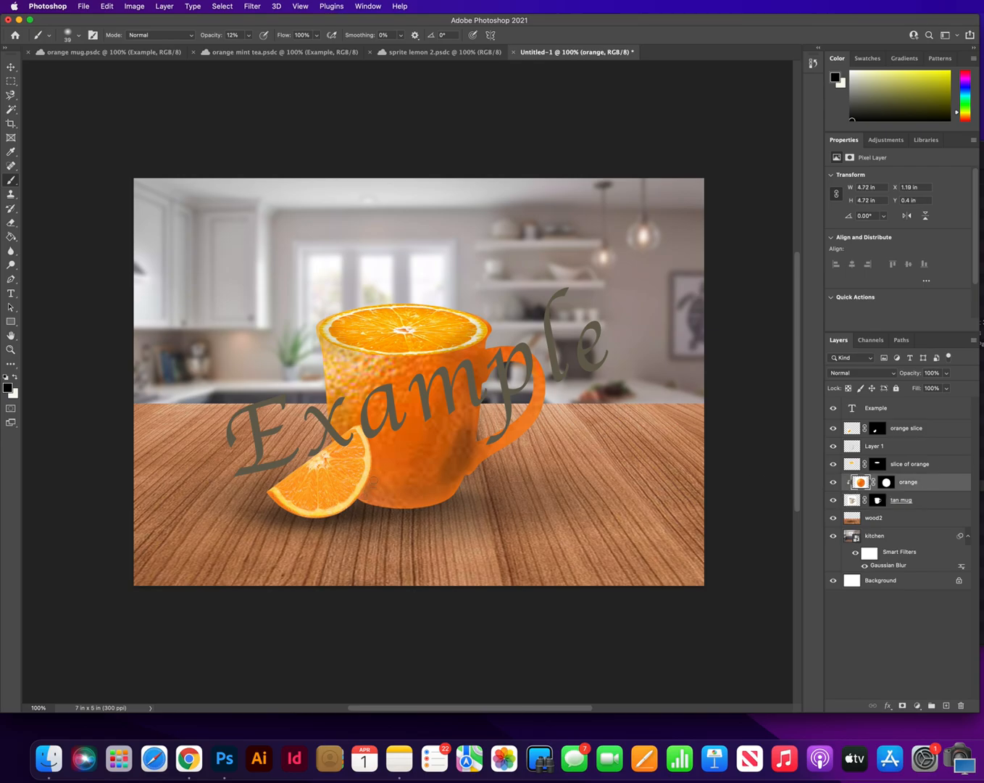
{"action": "left_click_drag", "start_coordinate": [373, 453], "coordinate": [373, 499]}
{"action": "left_click", "coordinate": [11, 66]}
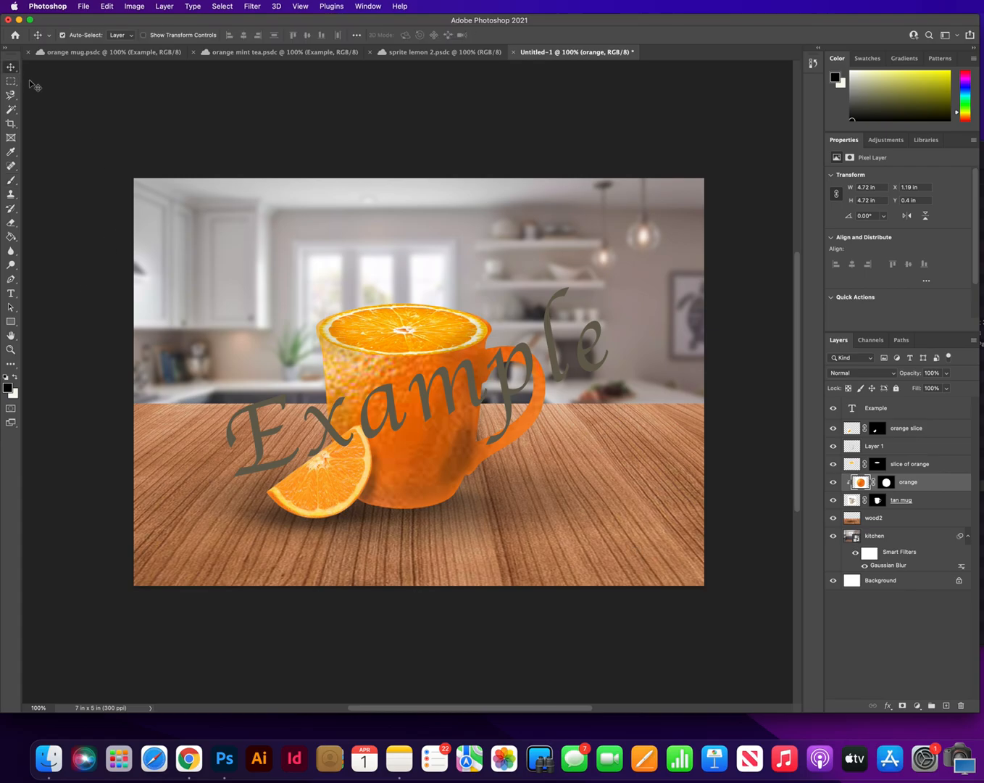
Examine the format and destination folder choices for saving a copy on the computer, closing the dialog without saving
{"action": "left_click", "coordinate": [84, 7]}
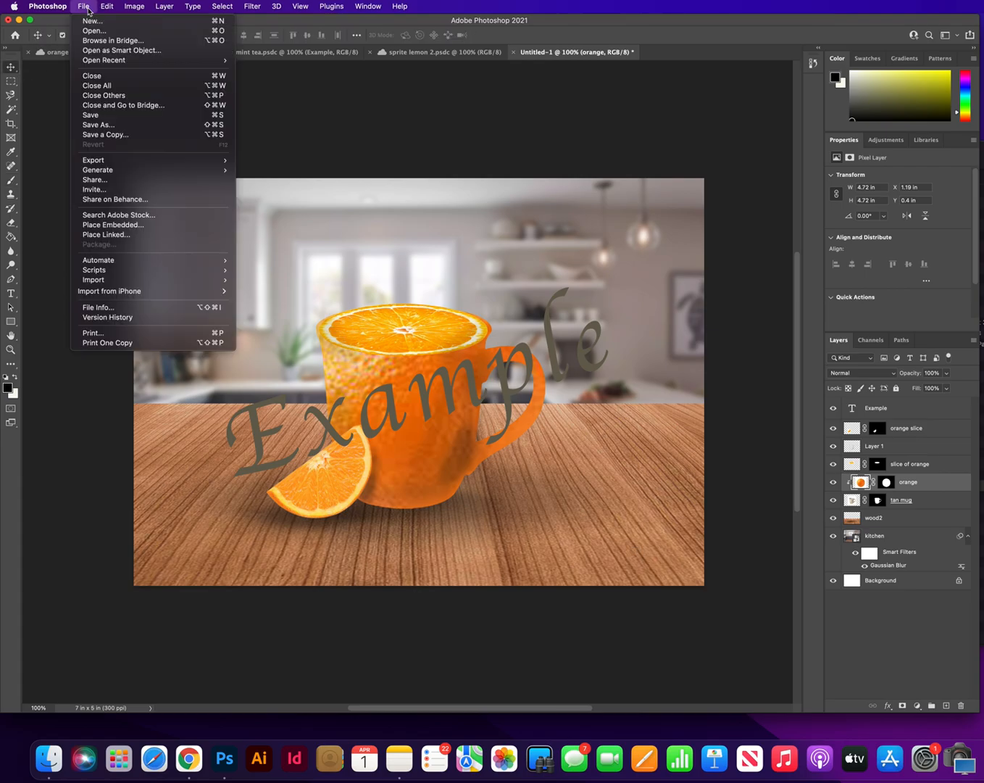
{"action": "left_click", "coordinate": [100, 125]}
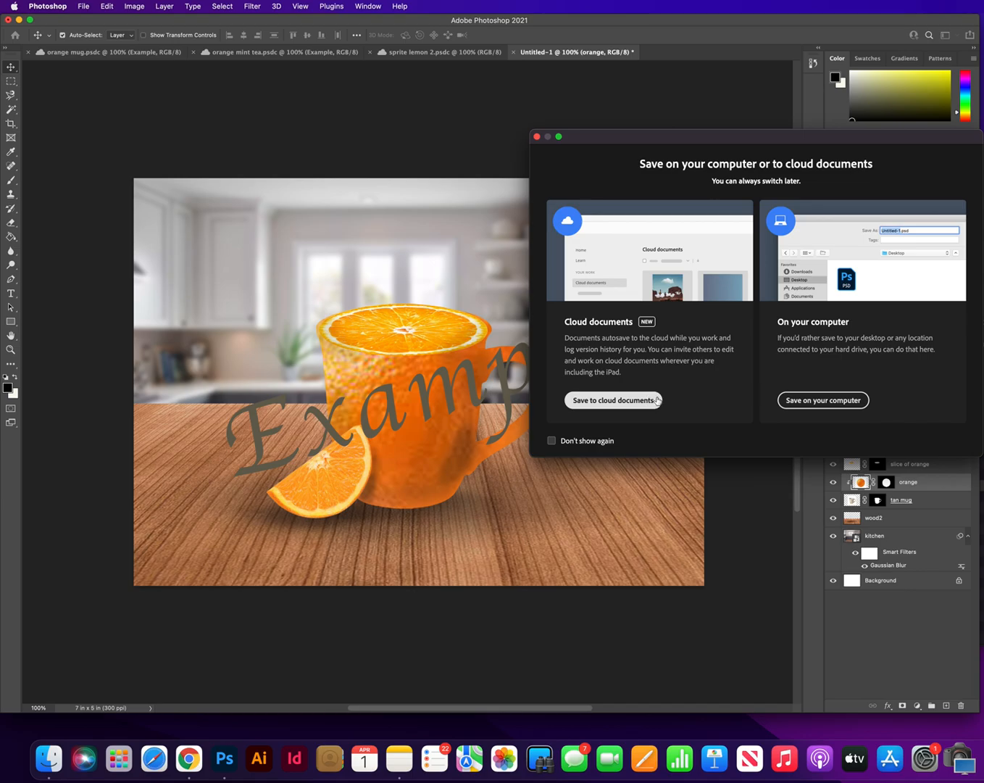
{"action": "left_click", "coordinate": [800, 401]}
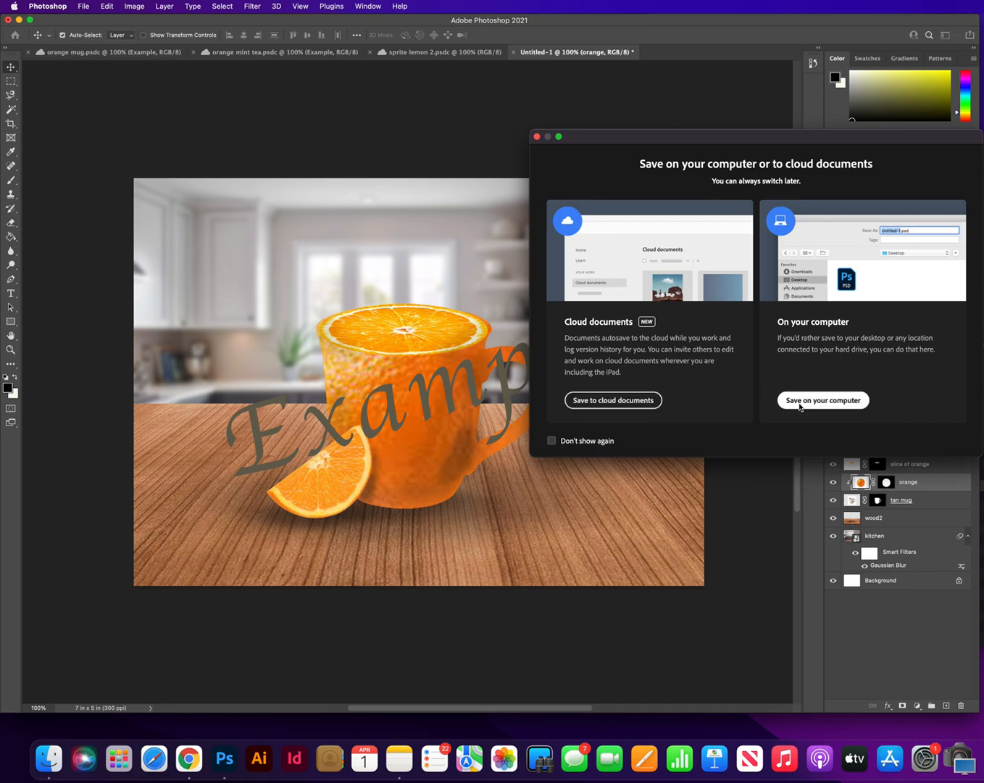
{"action": "left_click", "coordinate": [771, 272]}
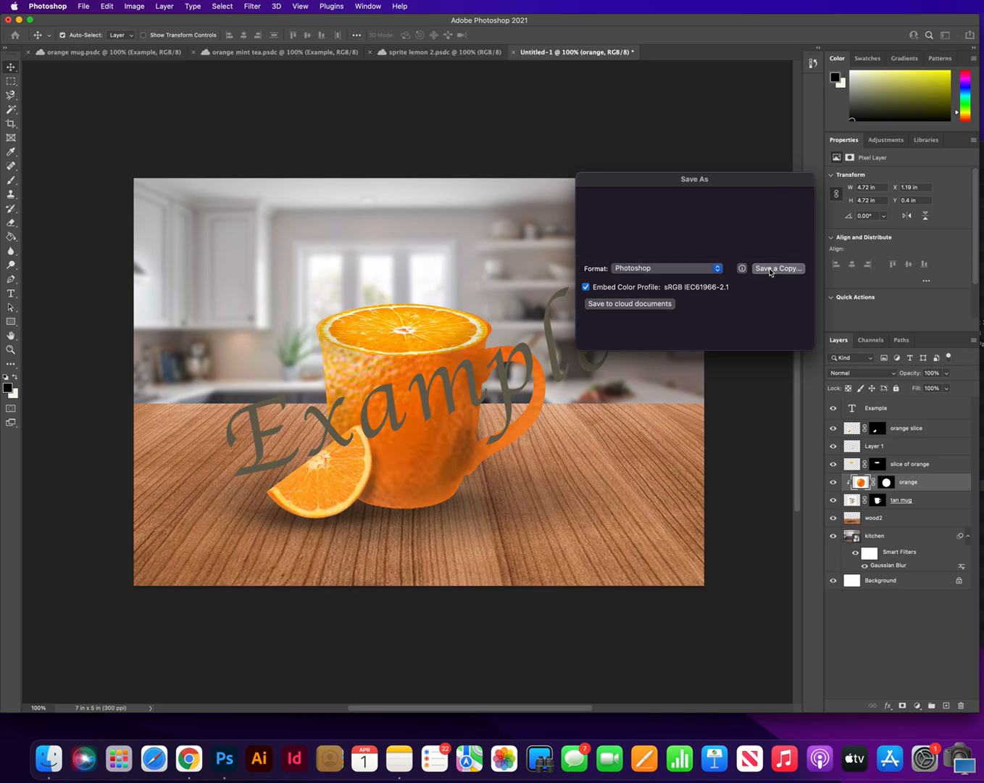
{"action": "left_click", "coordinate": [764, 271]}
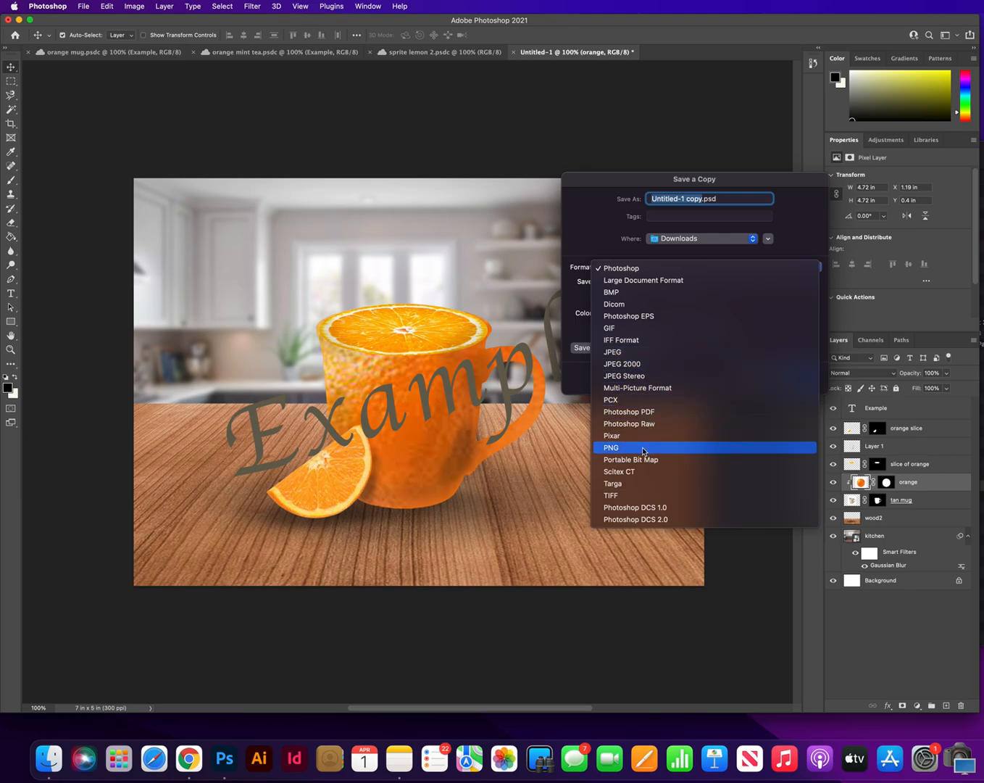
{"action": "left_click", "coordinate": [794, 246]}
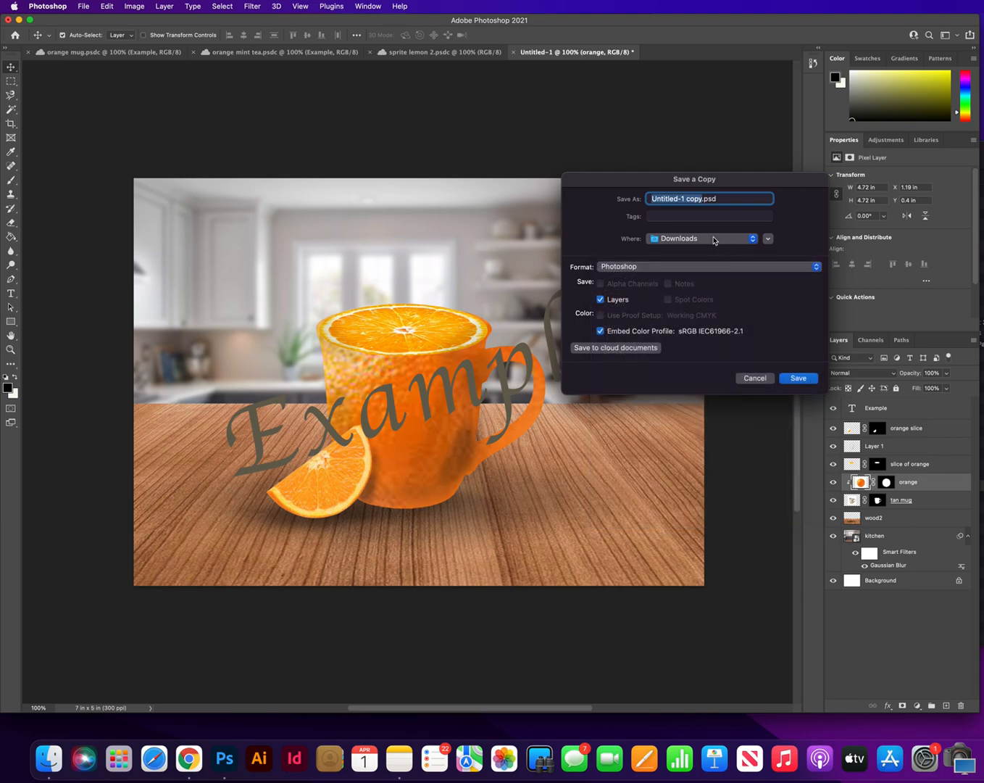
{"action": "left_click", "coordinate": [685, 244]}
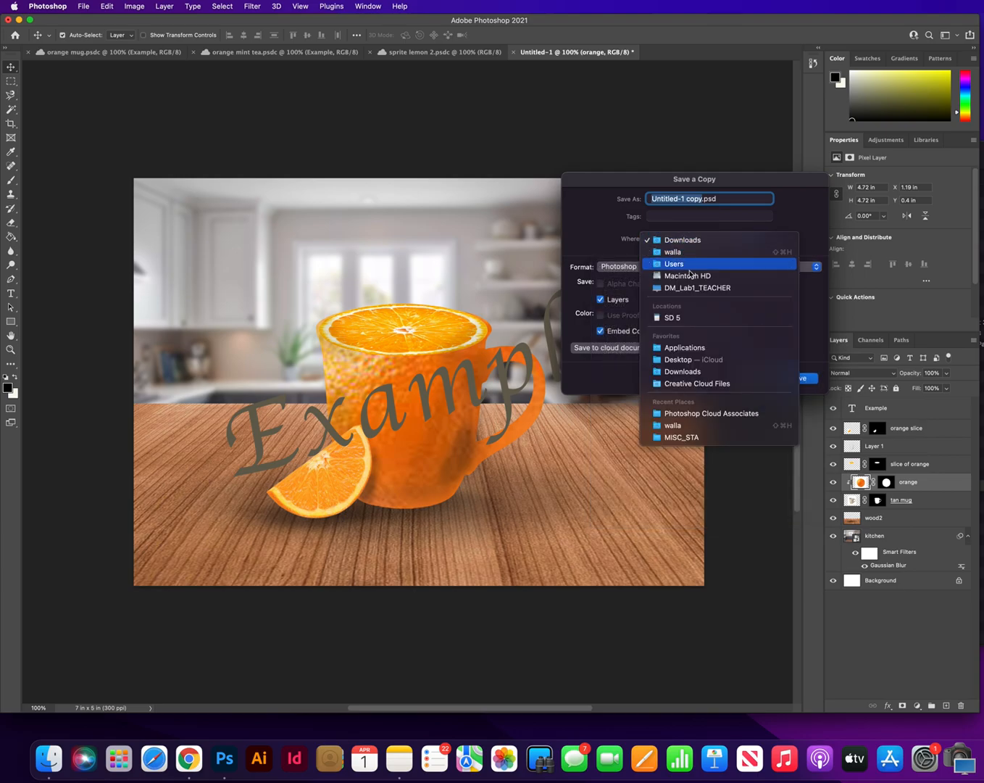
{"action": "left_click", "coordinate": [807, 234]}
{"action": "left_click", "coordinate": [755, 377]}
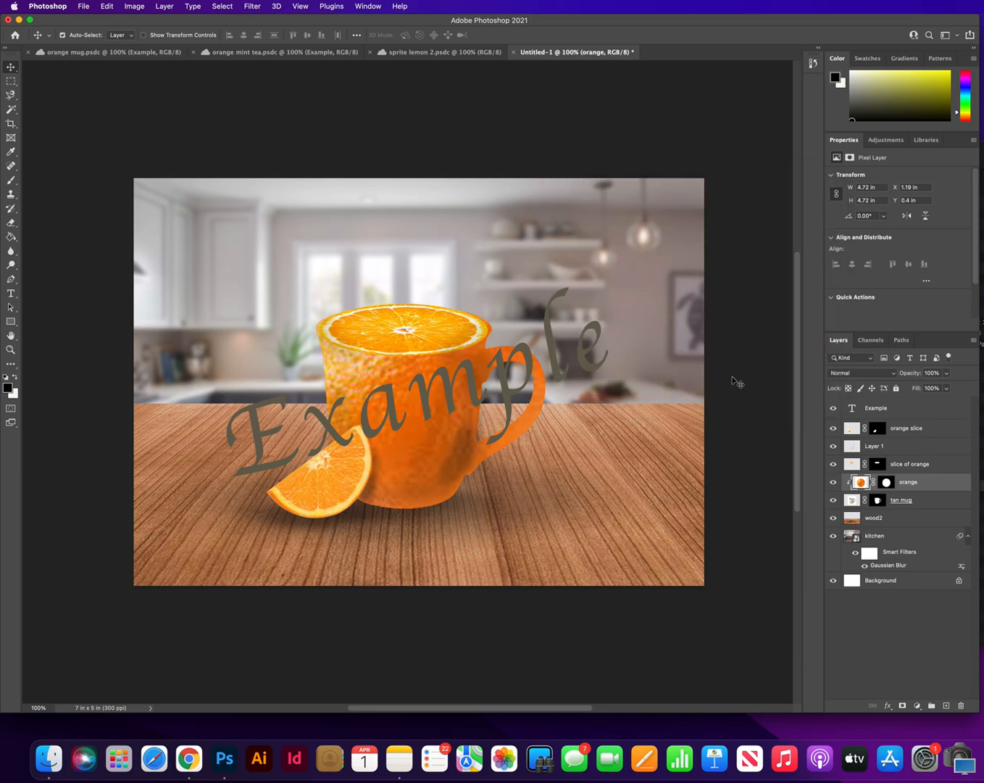